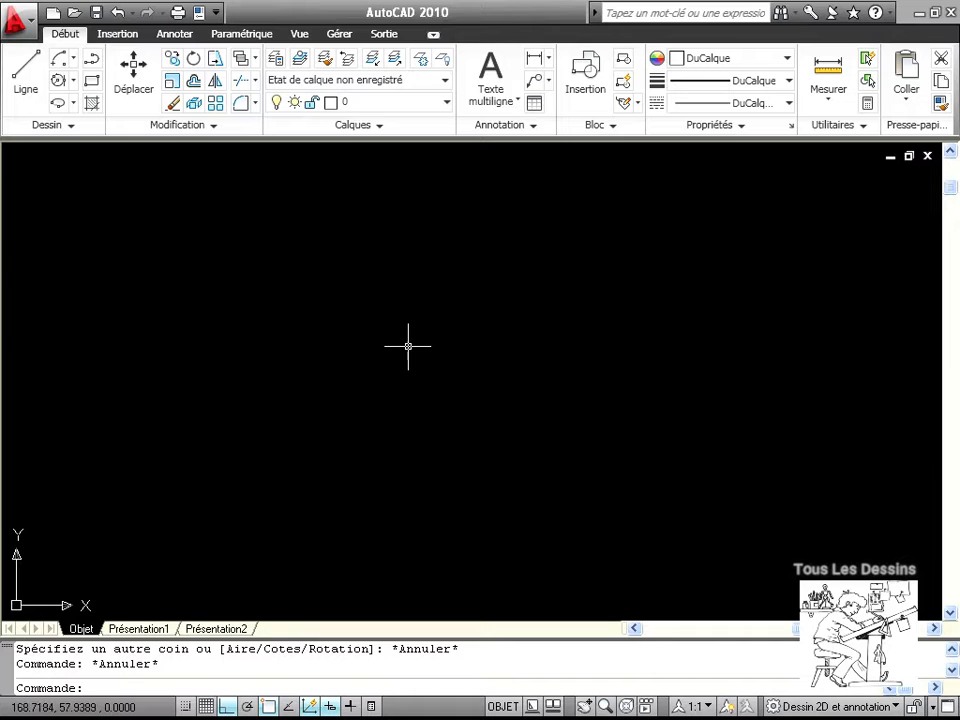
- Draw a rectangle 20 units long and 40 units wide in the empty drawing, using the dimensions option
click(214, 126)
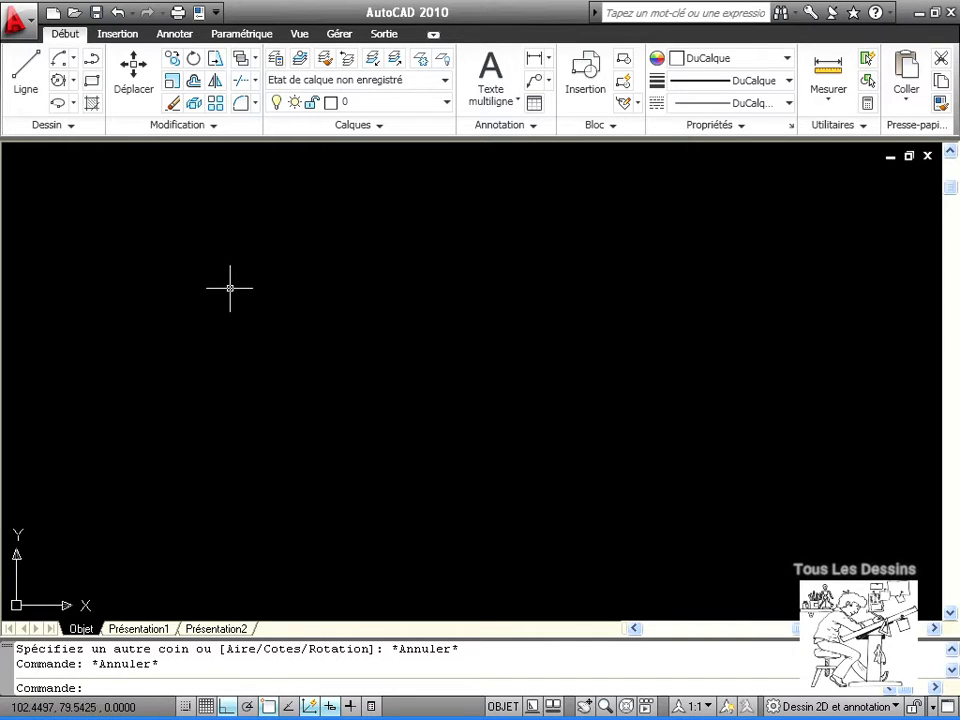
click(92, 81)
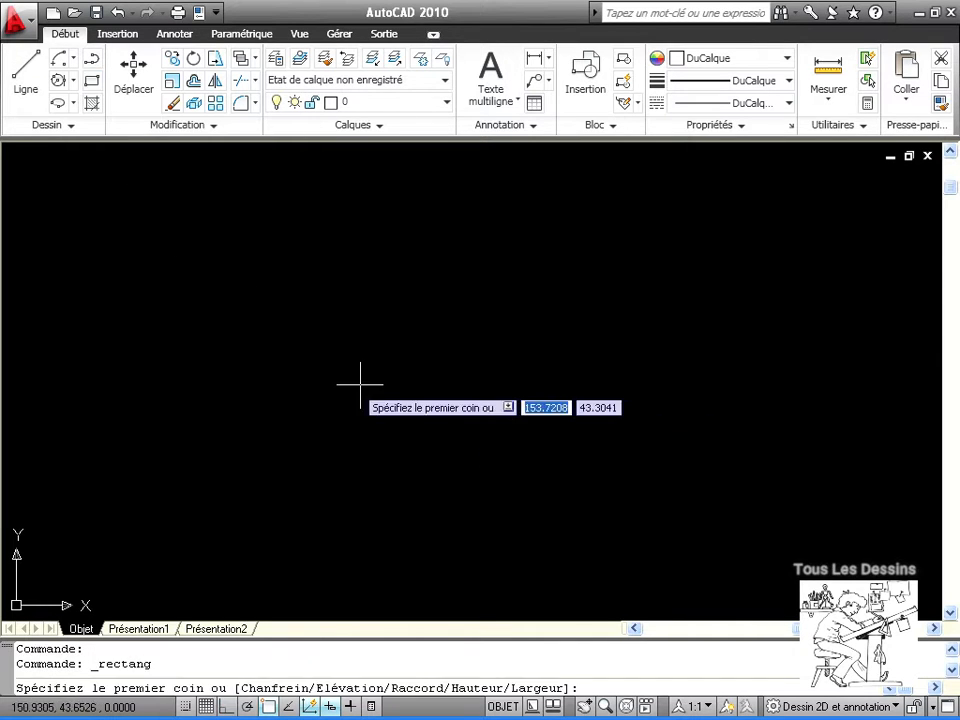
click(292, 379)
text(c)
key(Return)
text(2)
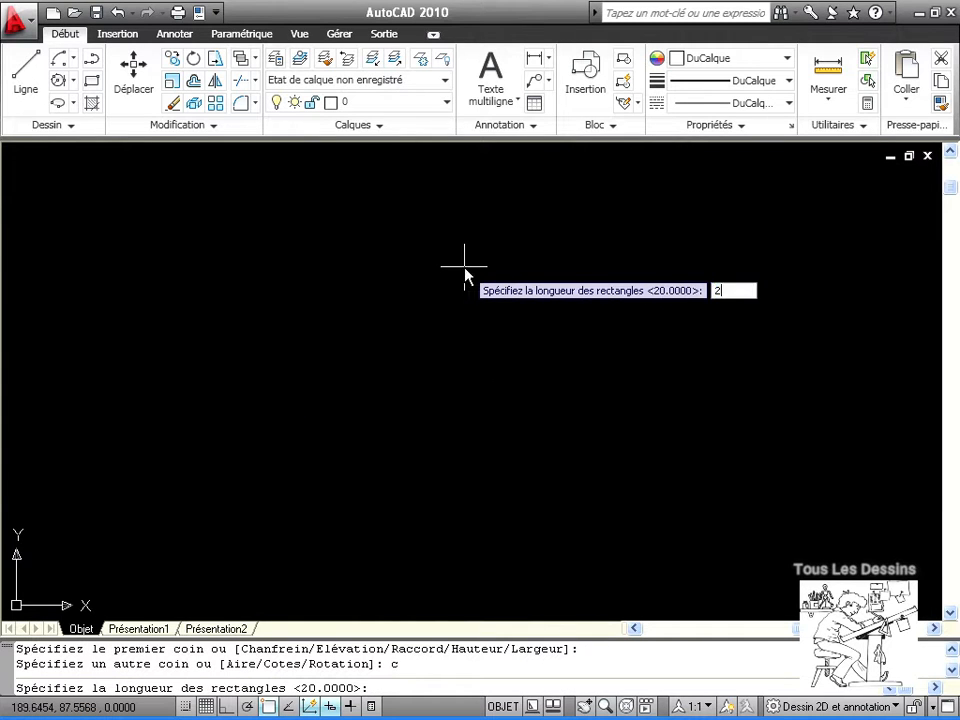
text(0)
key(Return)
text(4)
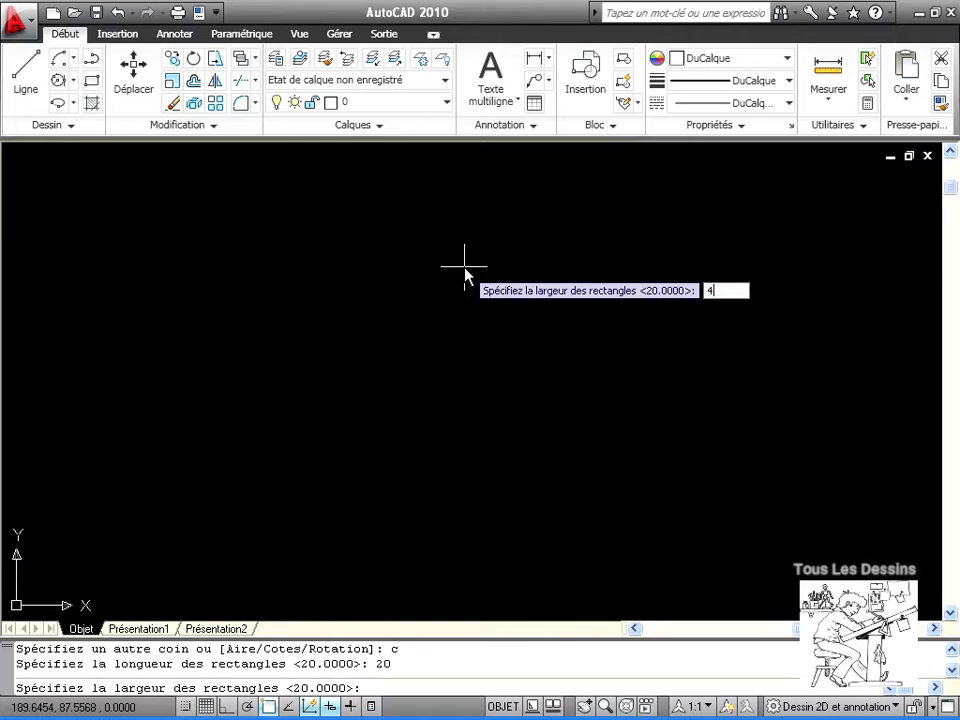
key(Return)
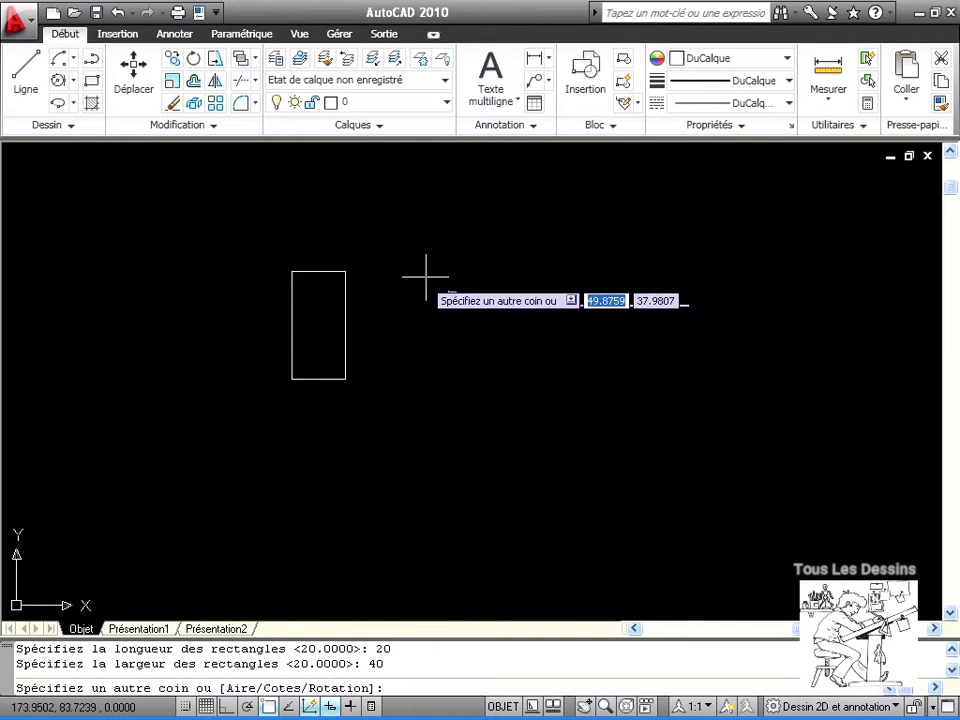
click(405, 257)
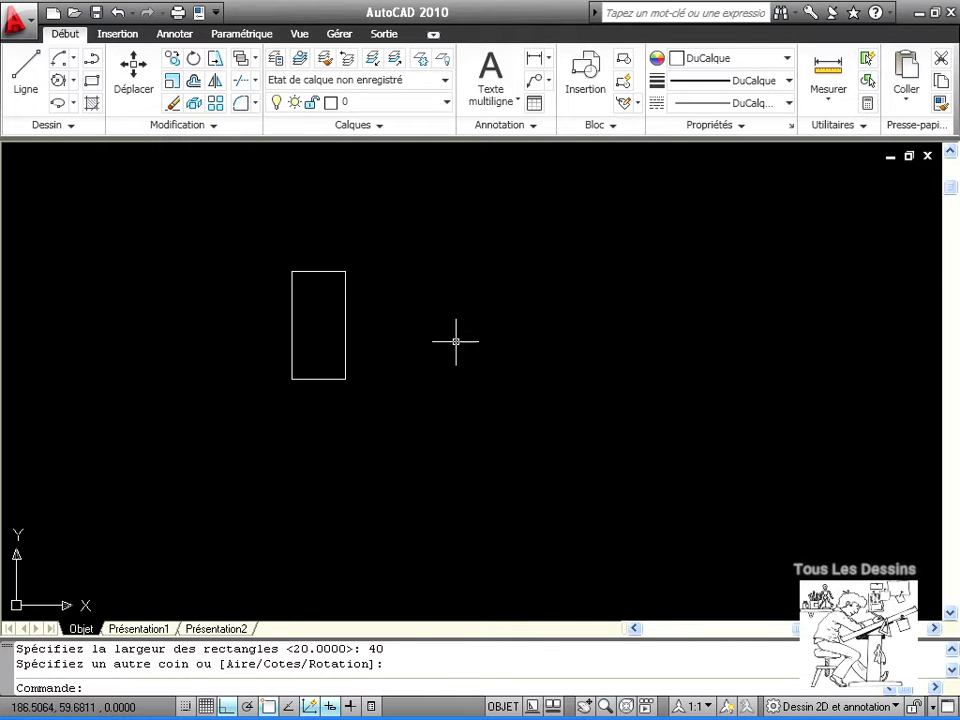
- Copy the rectangle three times to its right, corner to corner, to form a row of four adjoining rectangles
click(318, 271)
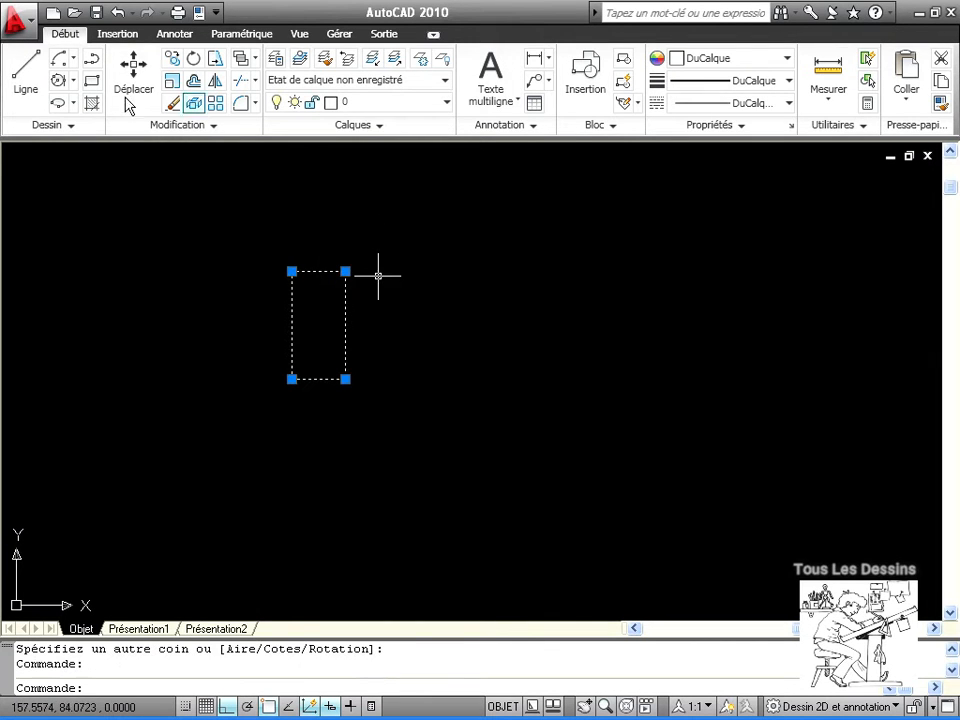
click(172, 59)
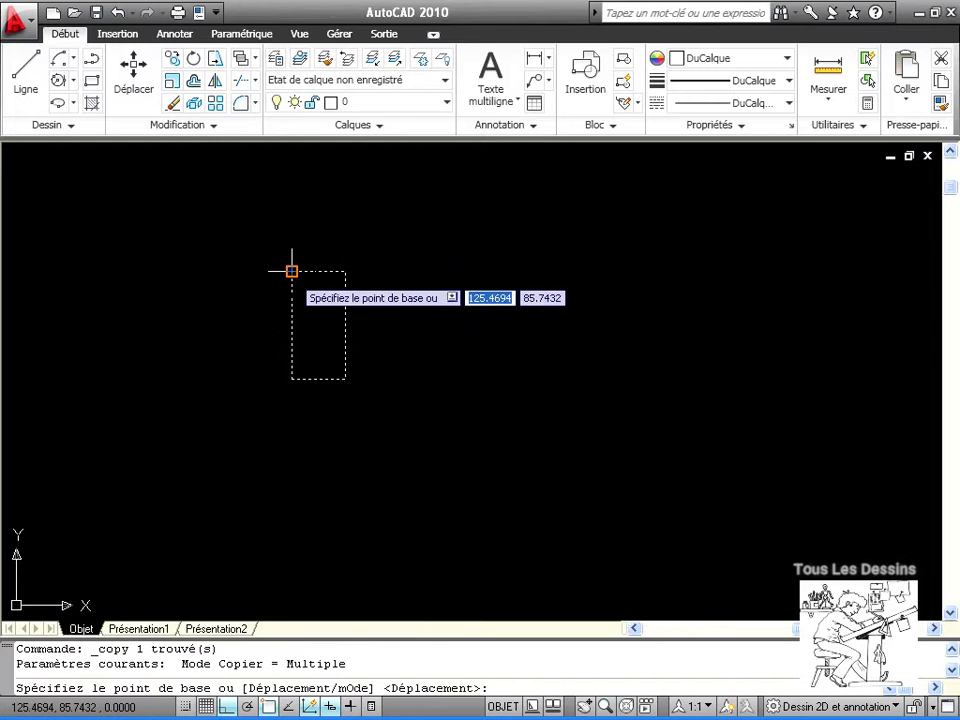
click(291, 271)
click(345, 271)
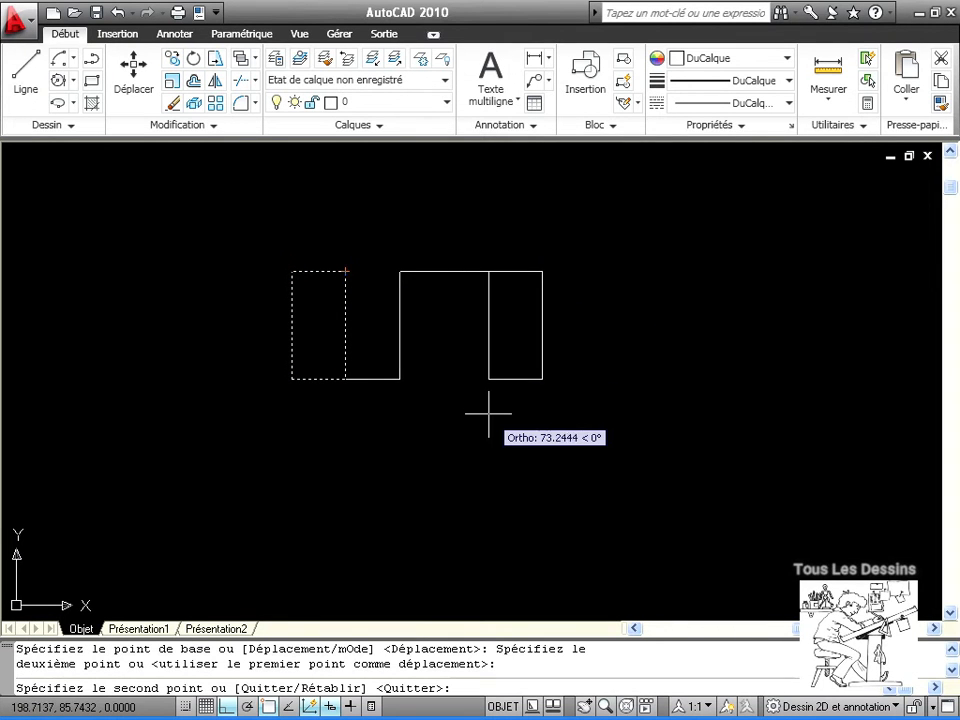
click(399, 271)
click(453, 271)
key(Return)
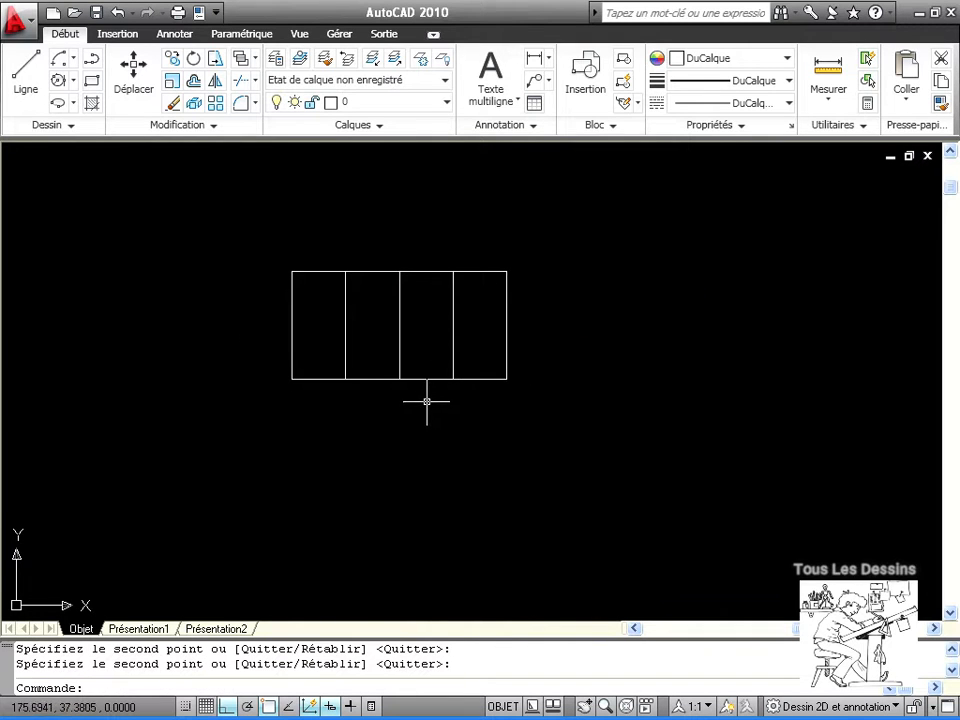
- Copy the two leftmost rectangles of the row 50 units straight down
click(172, 60)
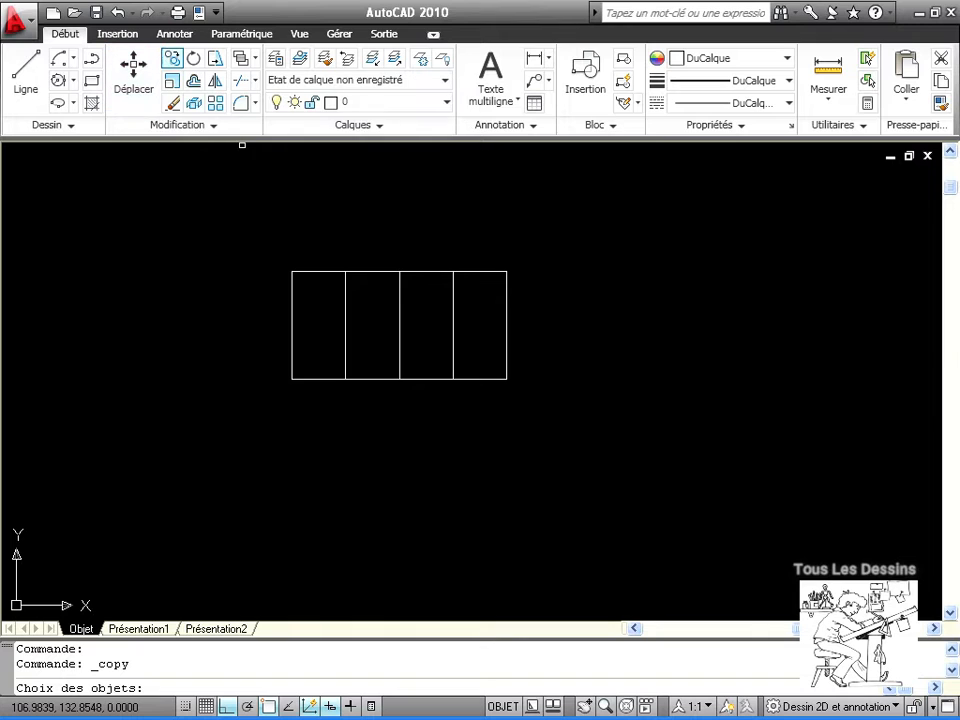
click(311, 271)
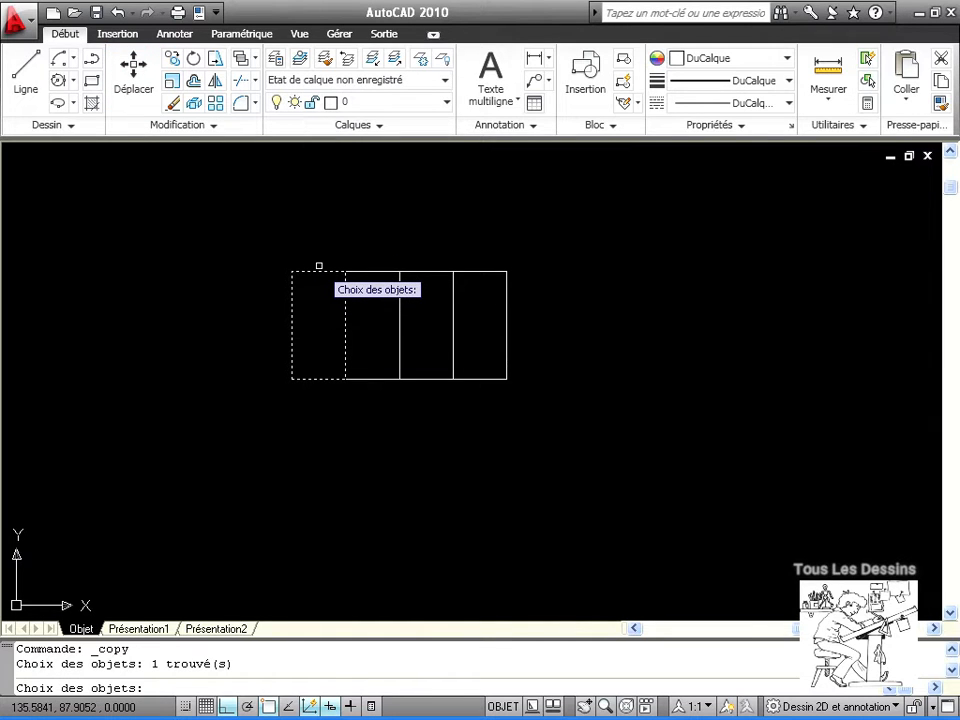
click(365, 272)
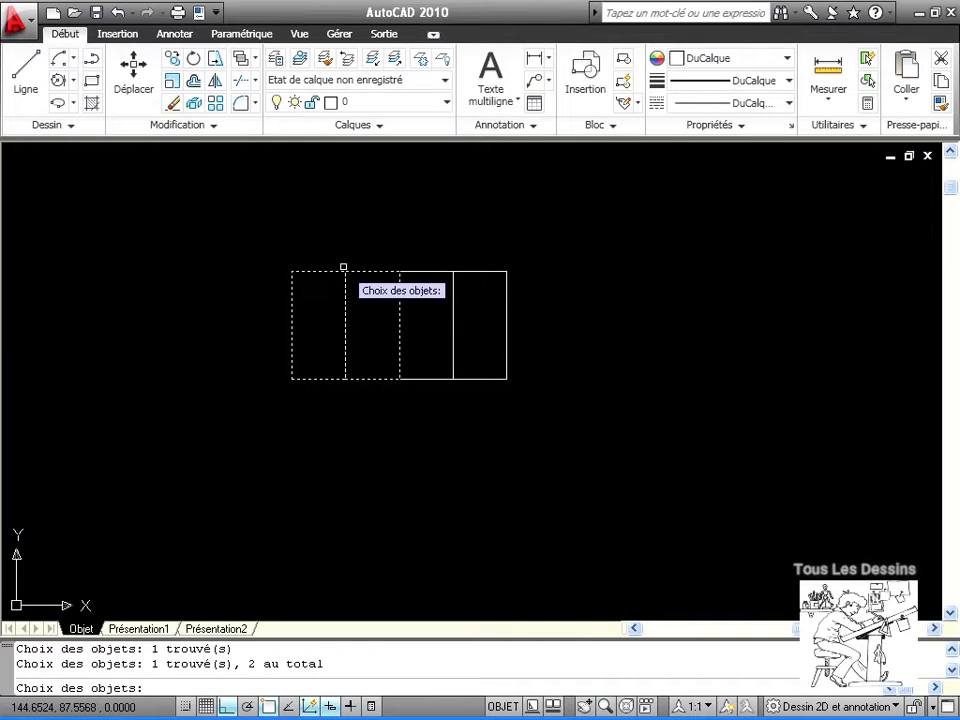
key(Return)
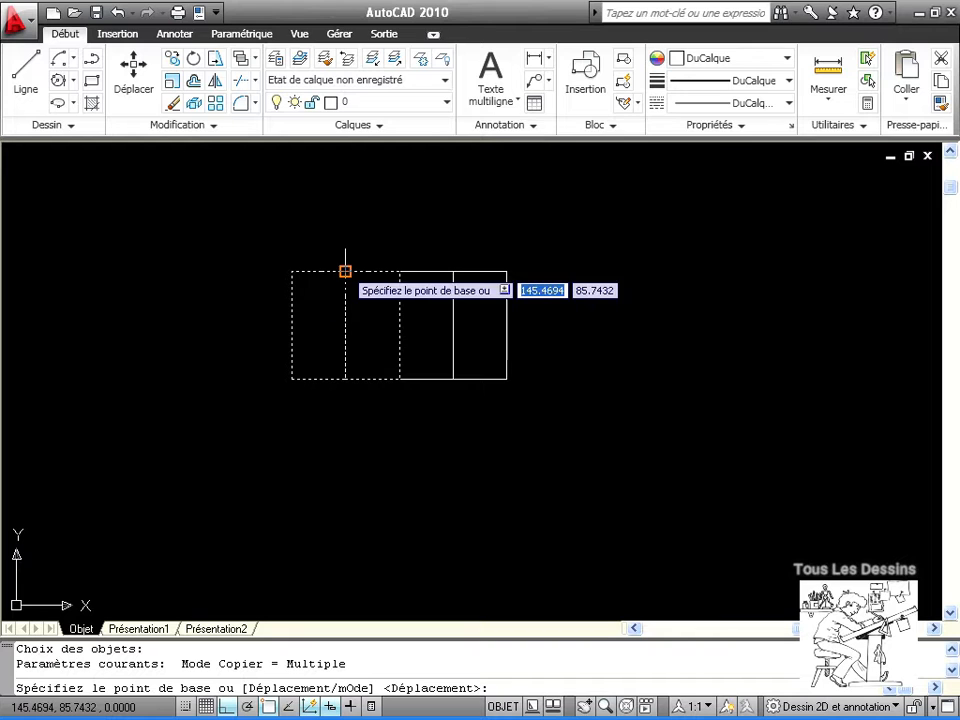
click(291, 271)
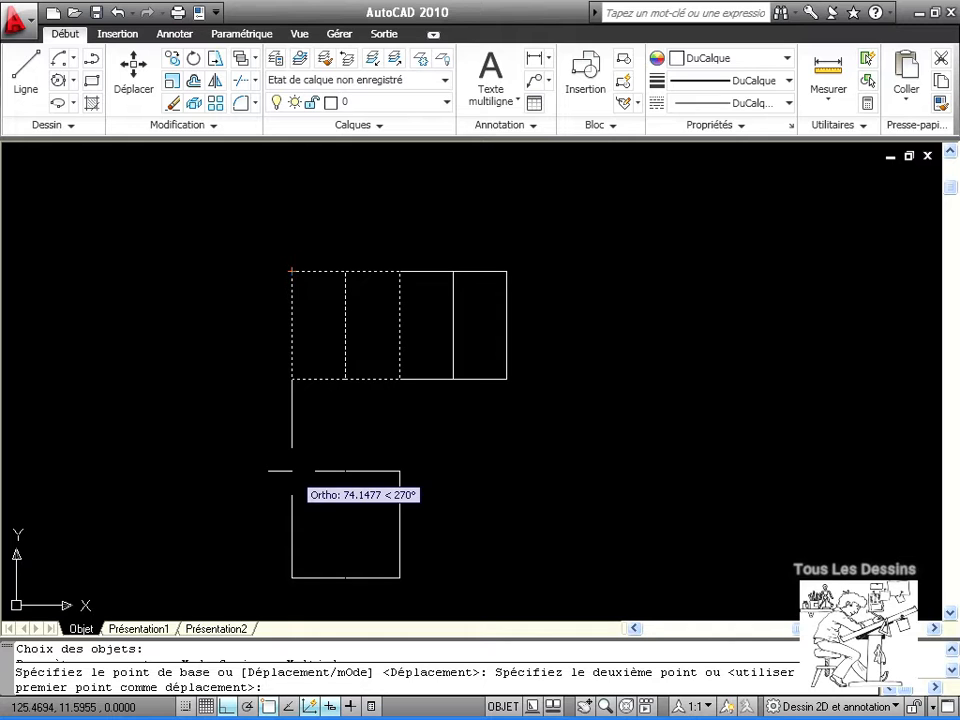
text(50)
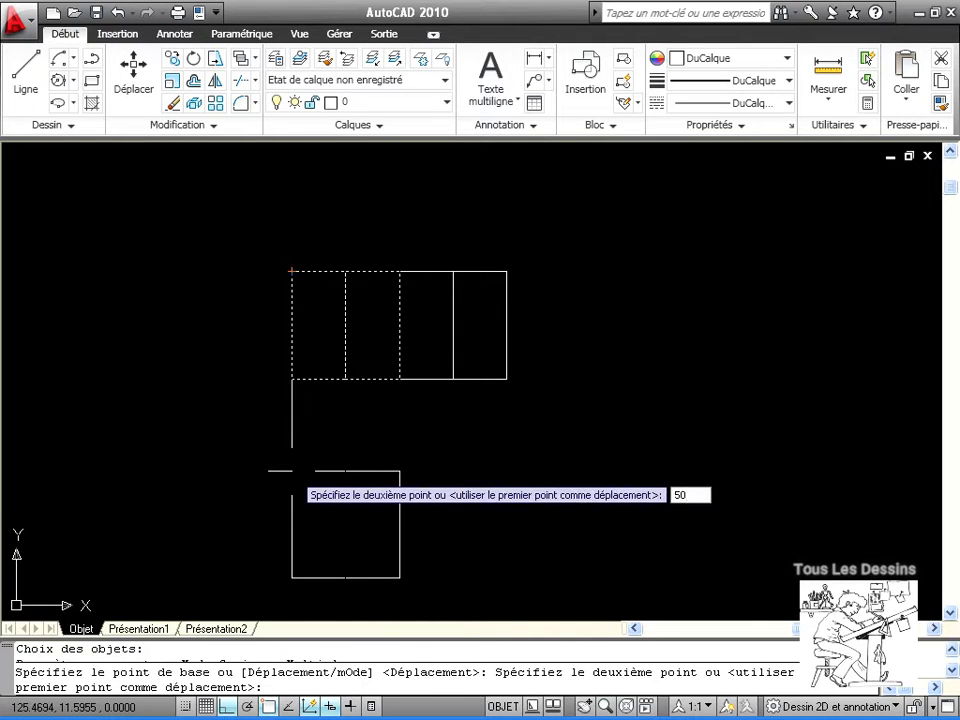
key(Return)
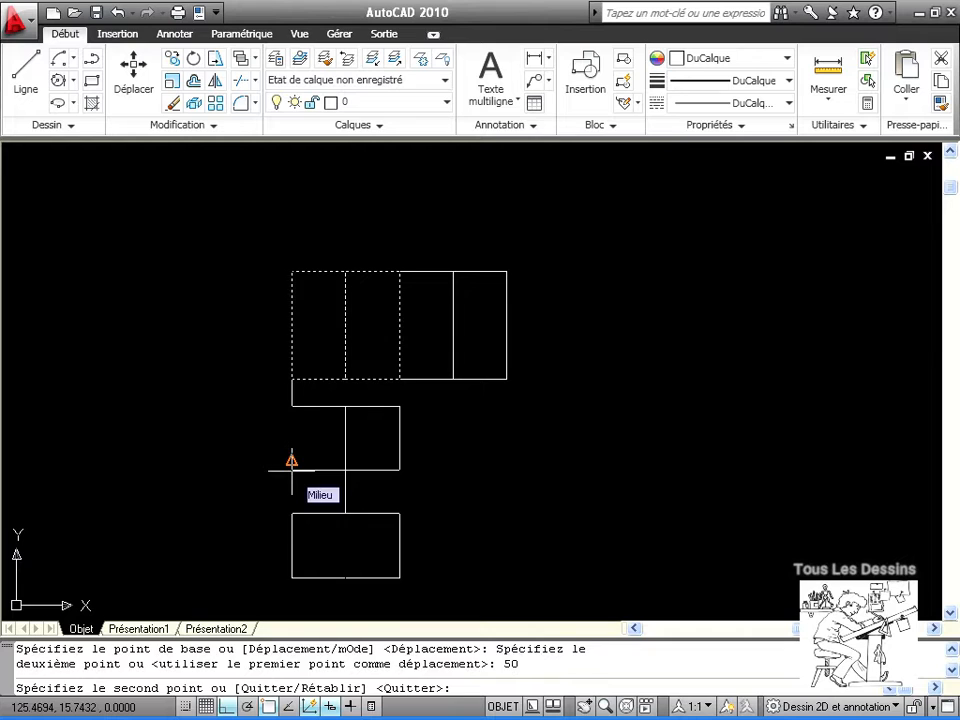
key(Return)
click(292, 272)
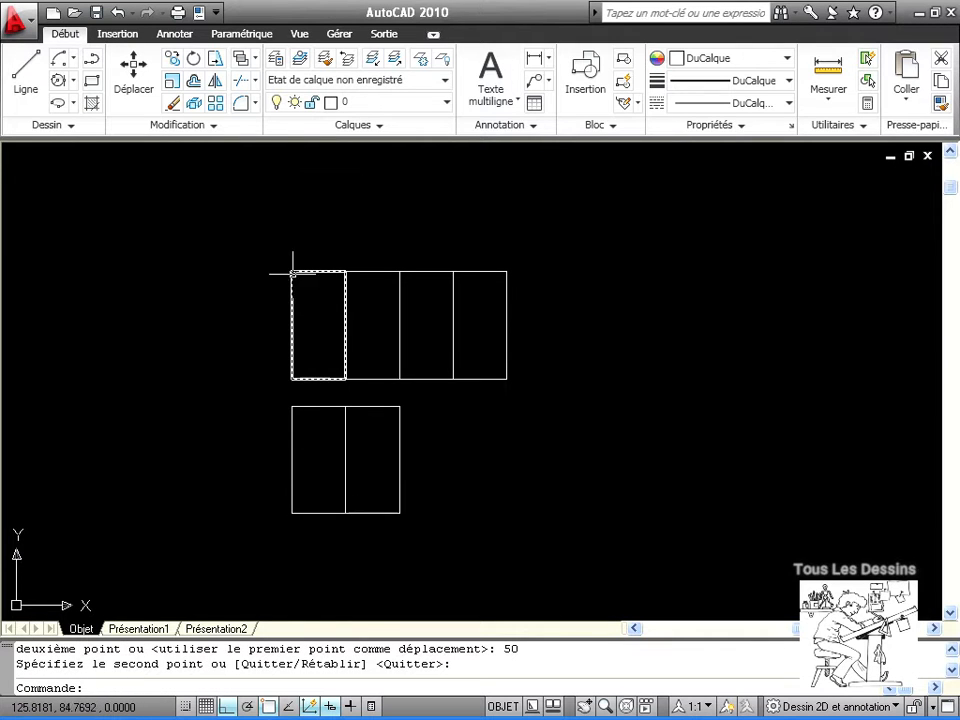
key(Escape)
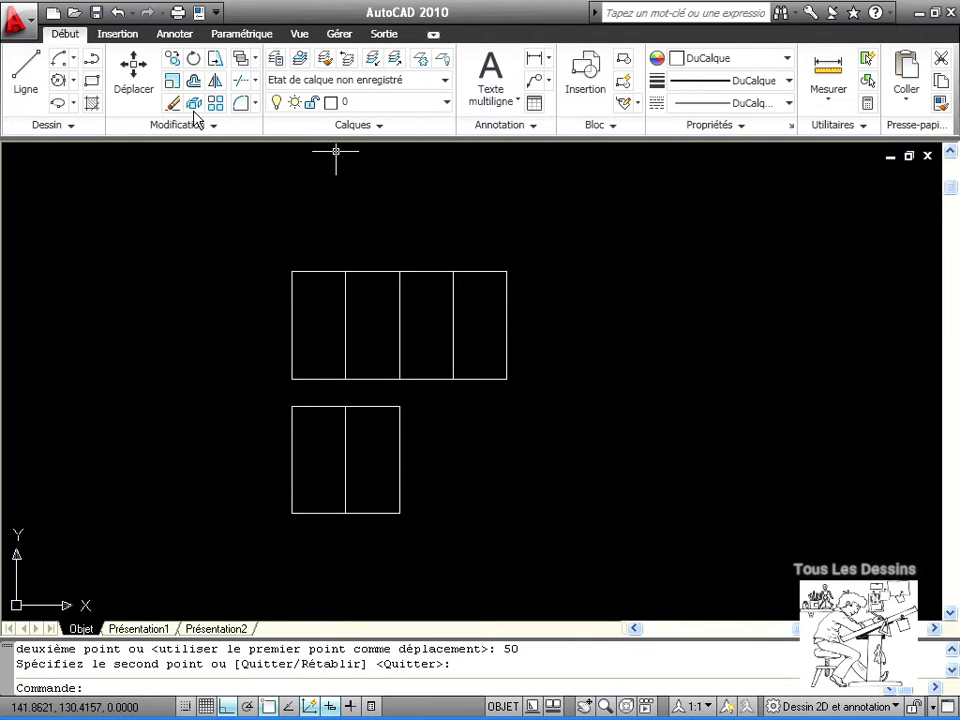
- Move the two lower rectangles right from their upper-left to their upper-right corner, under the row's last two rectangles
click(134, 75)
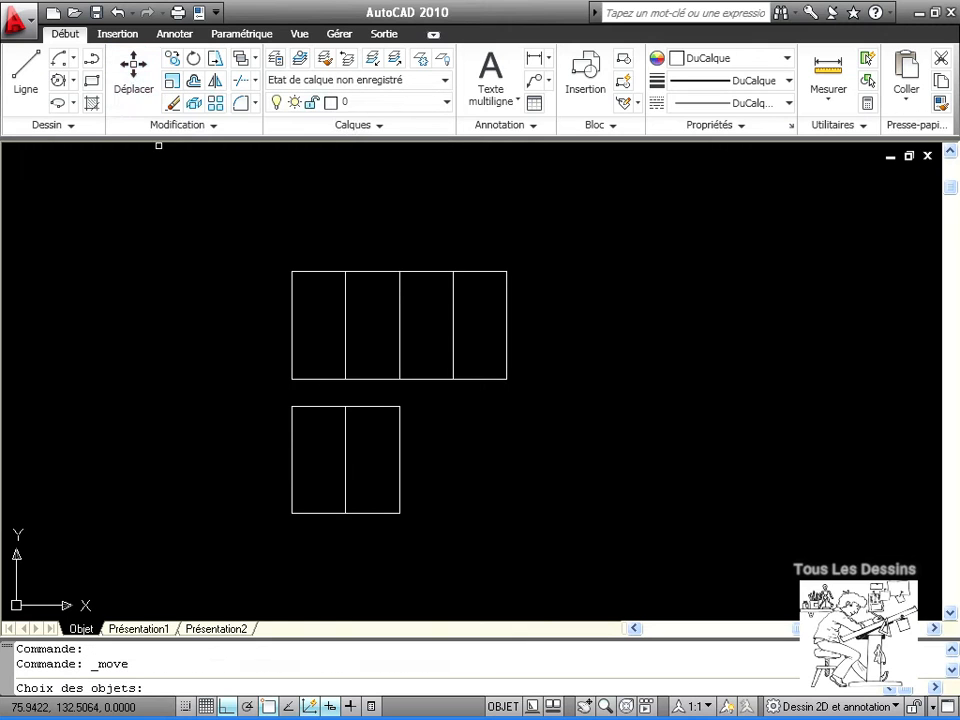
click(262, 382)
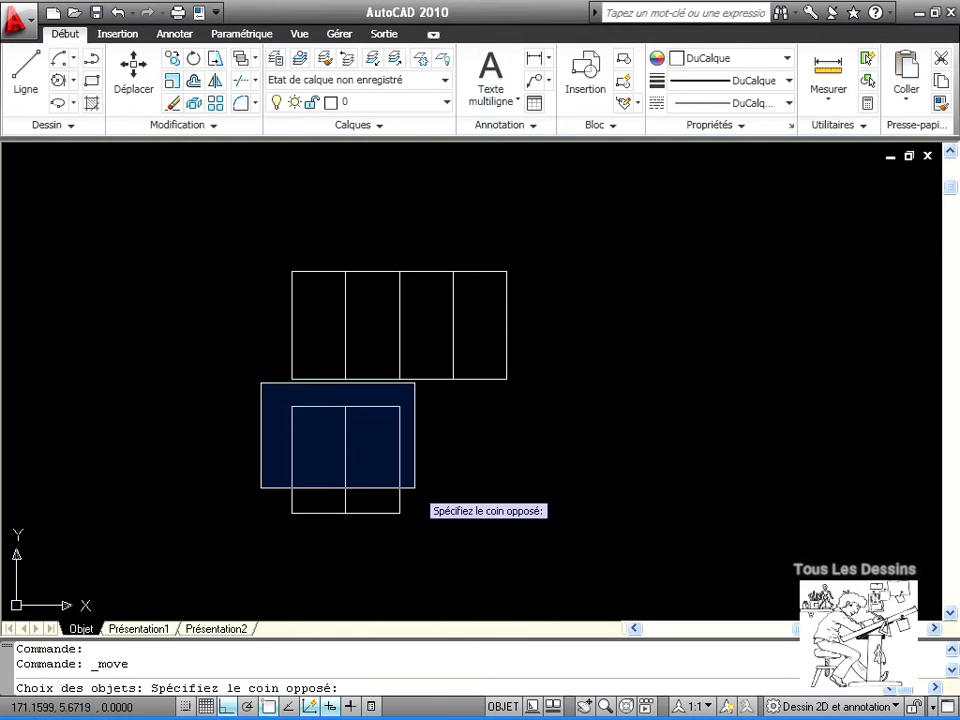
click(425, 525)
key(Return)
click(291, 406)
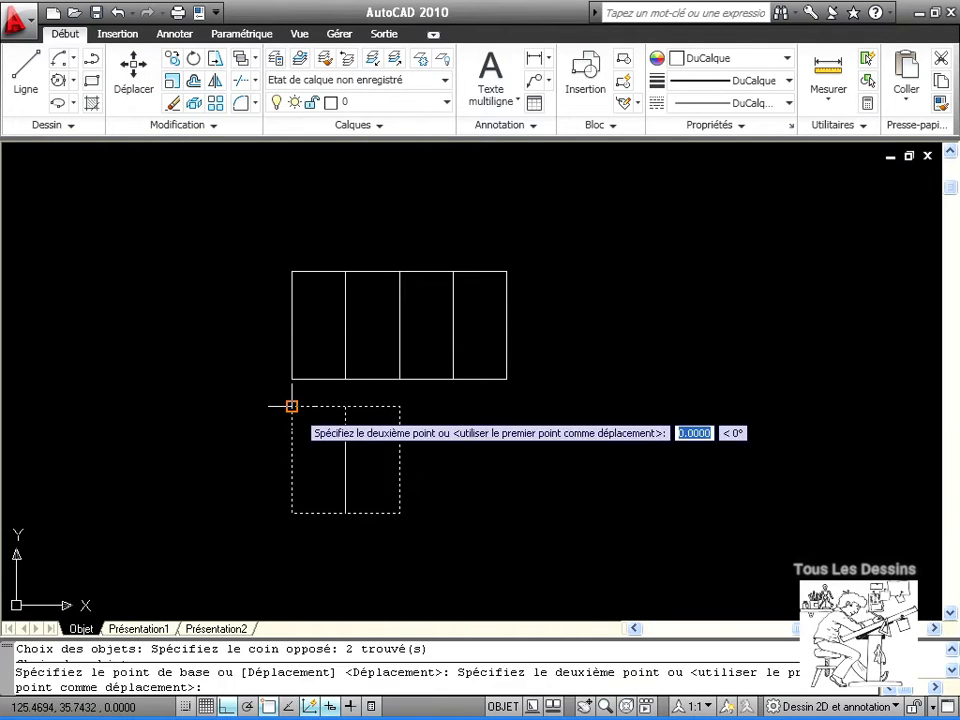
click(399, 406)
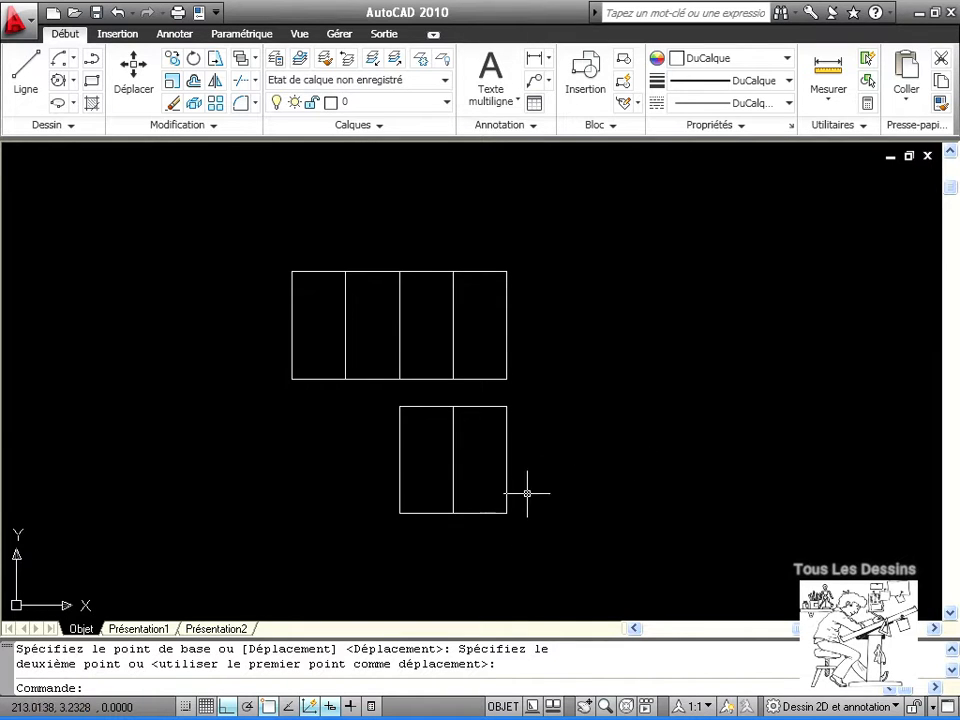
- Erase the two rectangles below the row, starting with the right one and finishing with the left one
click(174, 104)
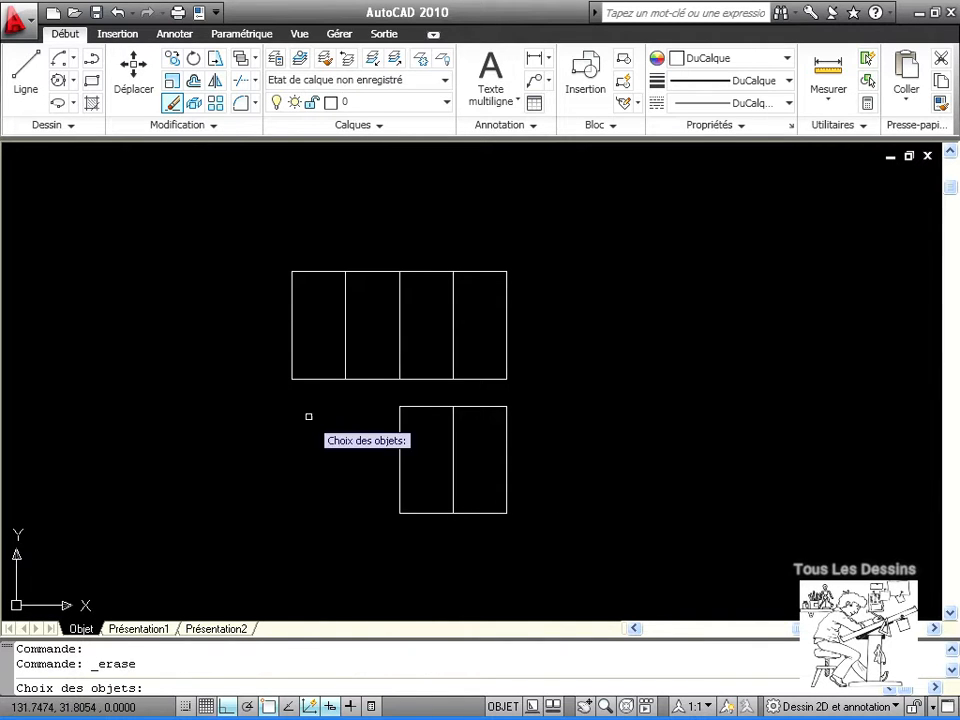
click(488, 512)
click(484, 516)
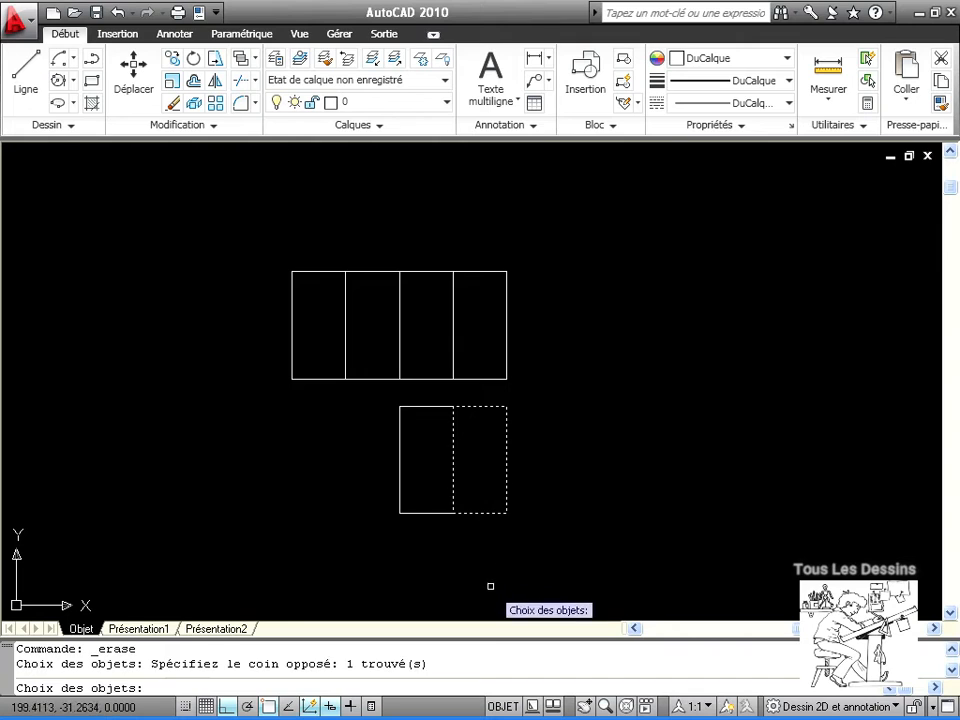
key(Return)
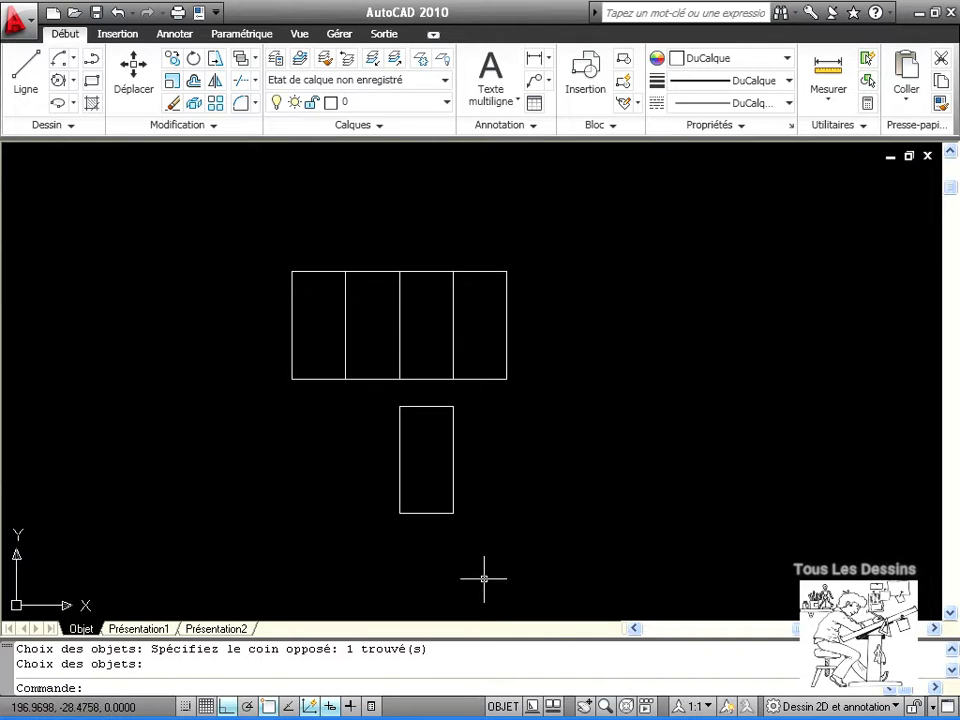
key(Return)
click(421, 511)
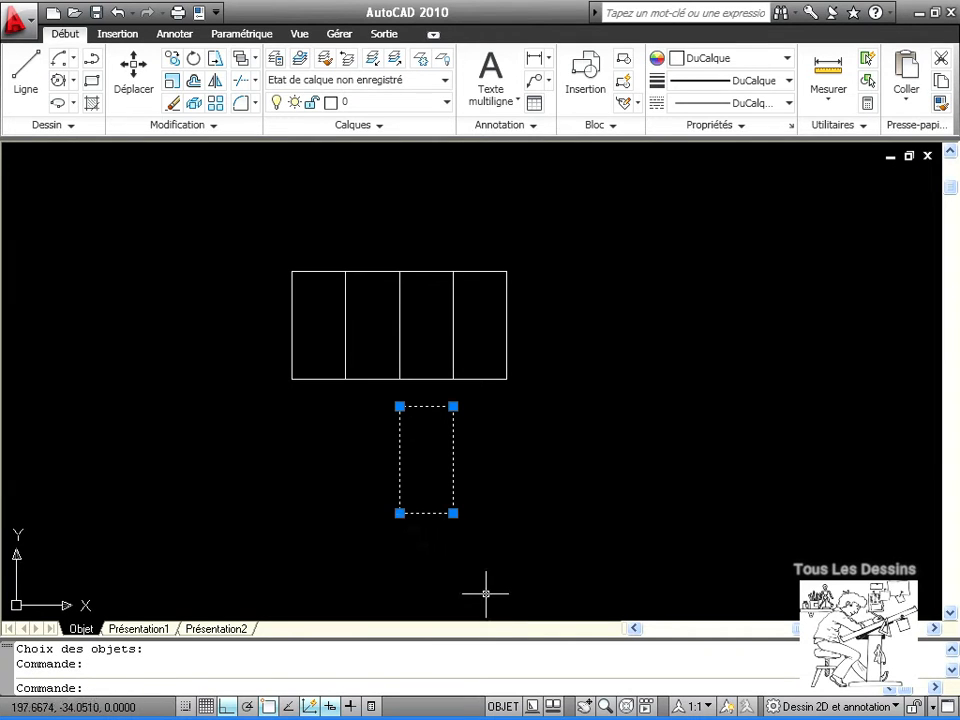
key(Delete)
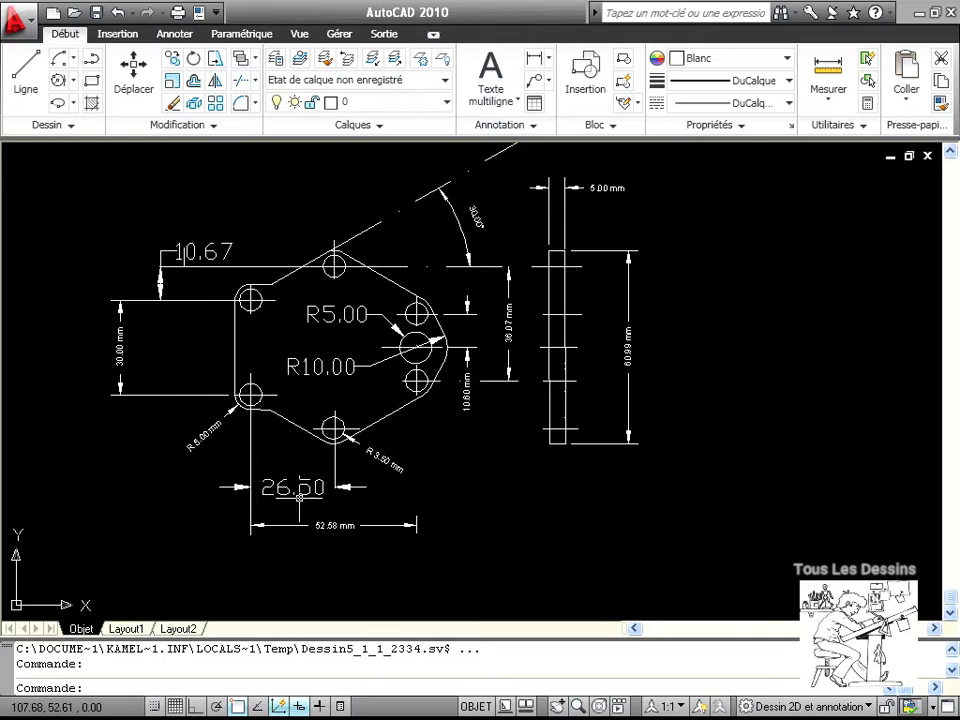
click(333, 465)
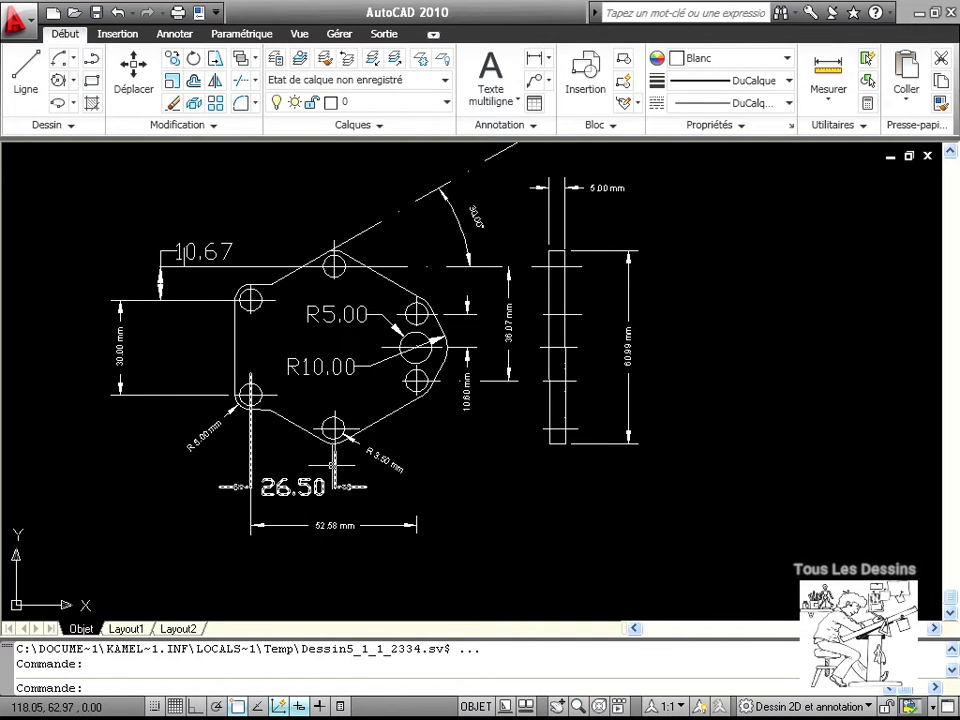
key(Escape)
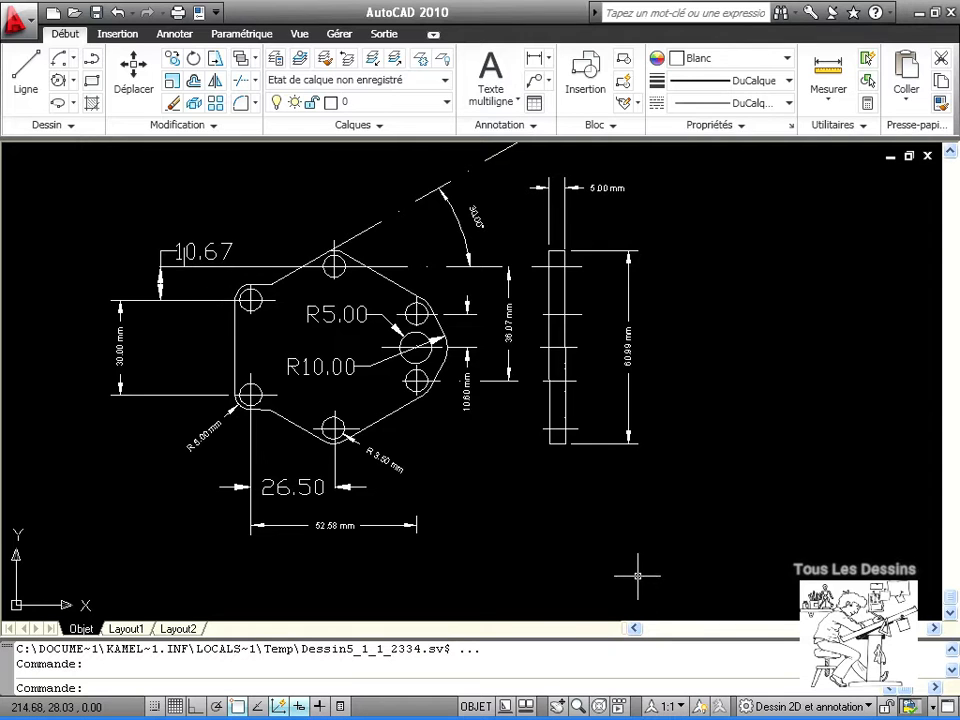
- Draw a vertical construction line through the empty area right of the part's side view, at about X = 401
middle_drag(639, 574, 544, 508)
scroll(696, 561, down, 2)
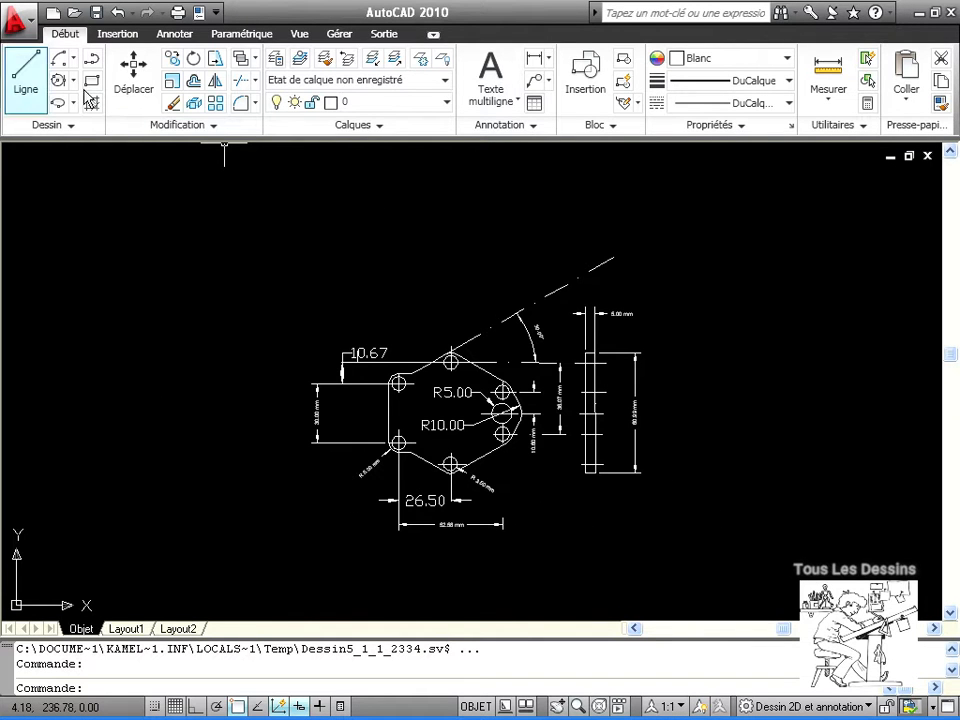
click(72, 125)
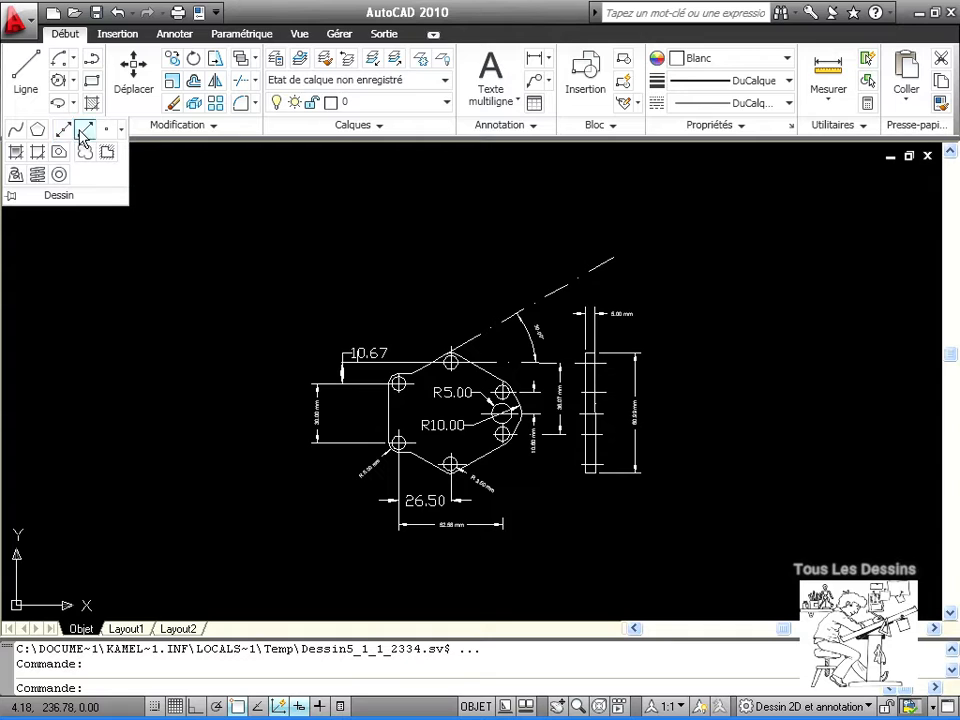
click(64, 130)
middle_drag(818, 525, 621, 521)
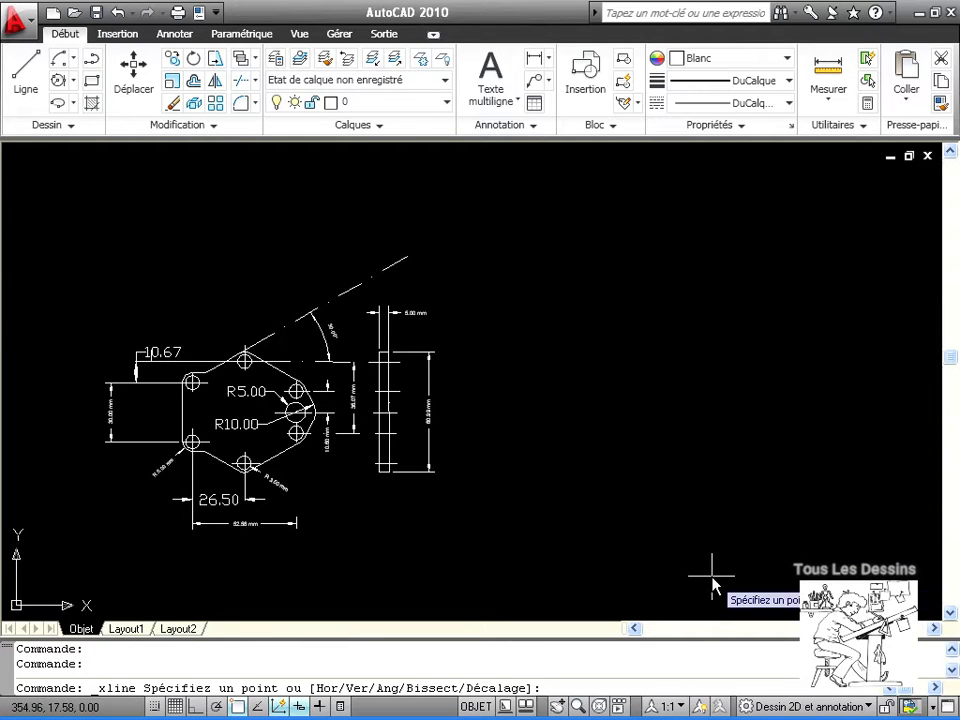
text(v)
key(Return)
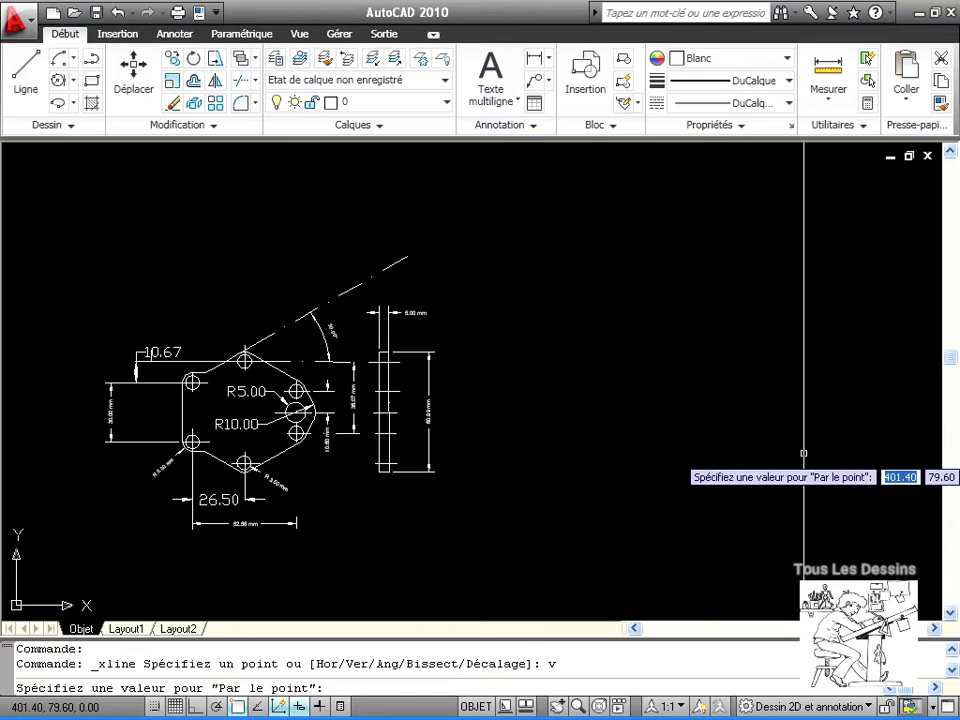
click(800, 490)
key(Return)
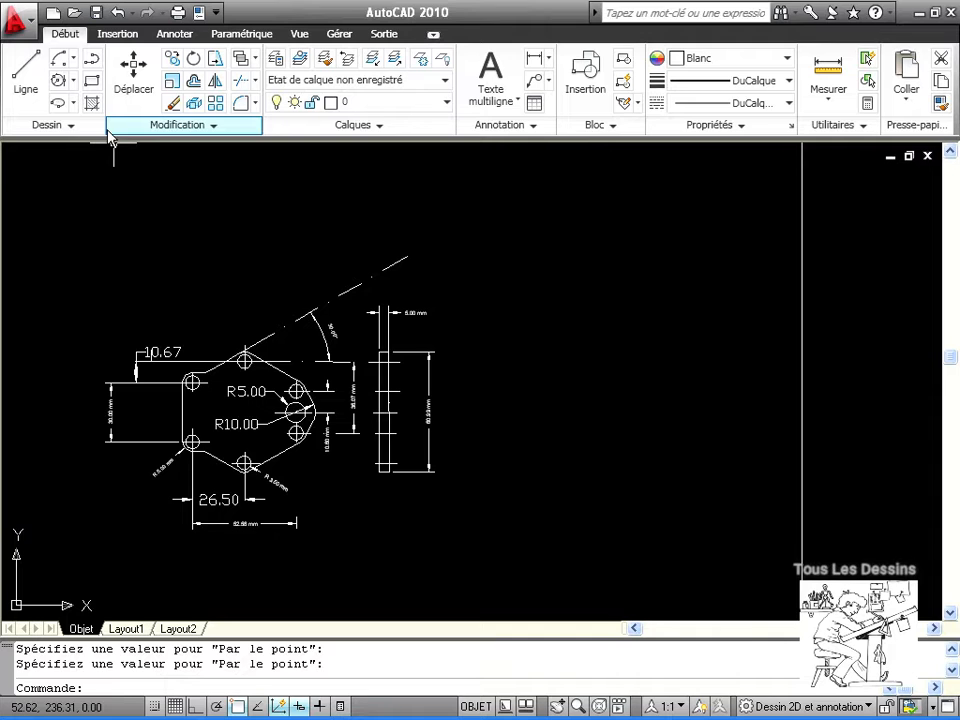
- Offset the vertical construction line 26.5 to its right as a second parallel construction line
key(Return)
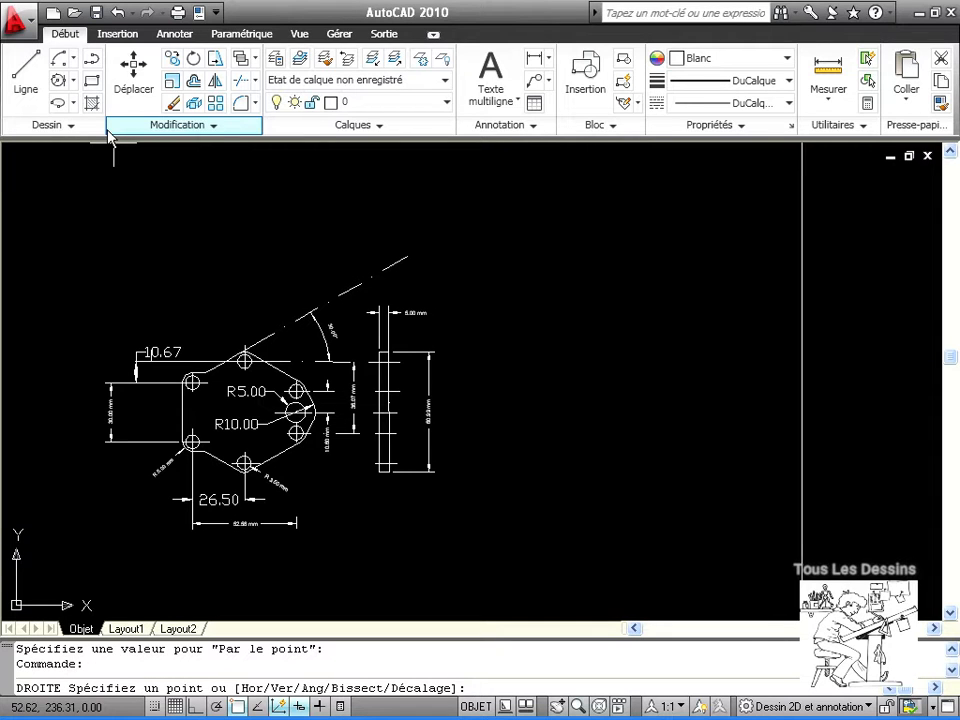
key(Return)
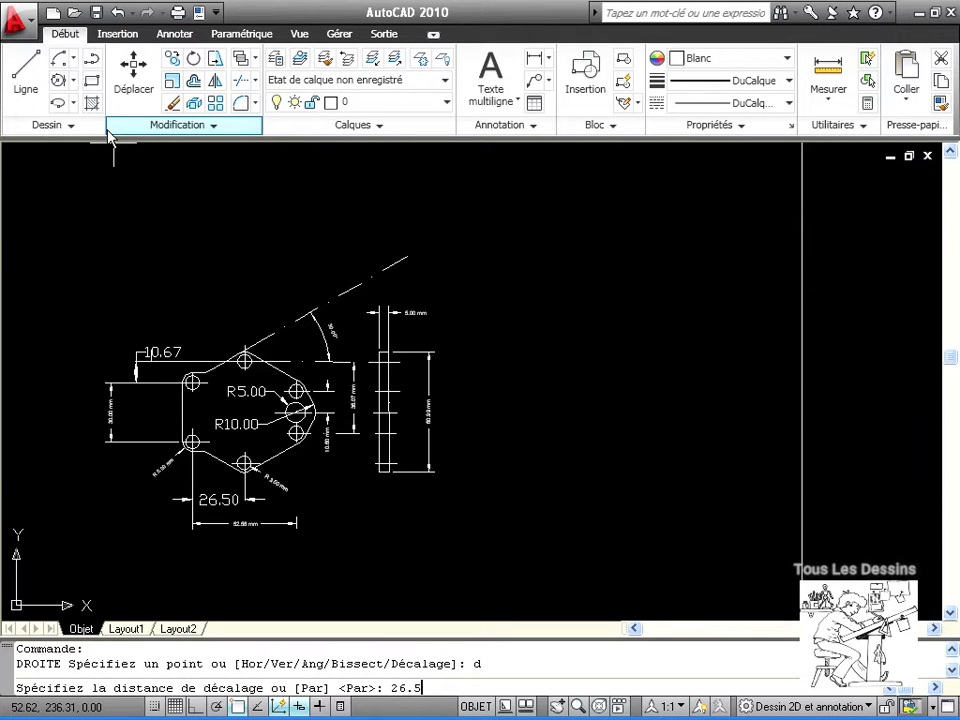
key(Return)
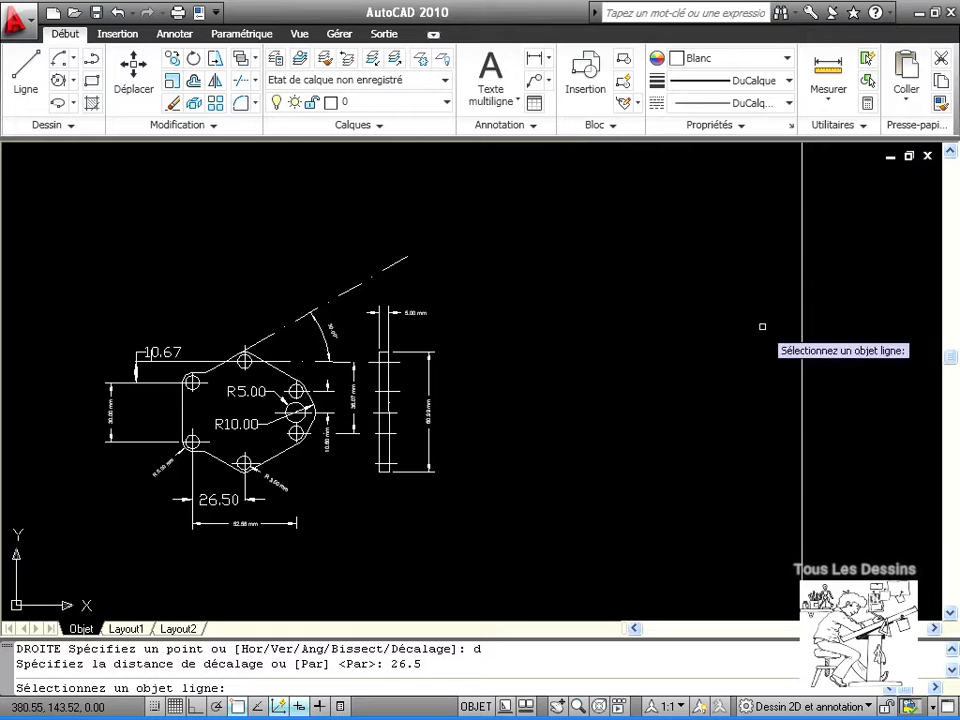
click(800, 340)
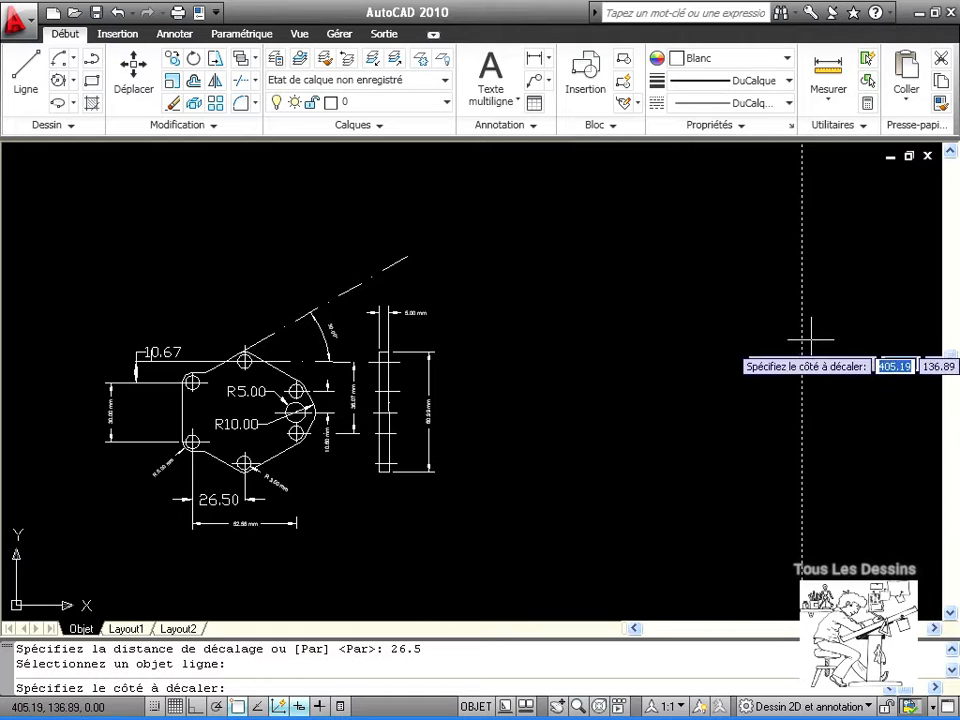
click(917, 354)
middle_drag(842, 411, 661, 410)
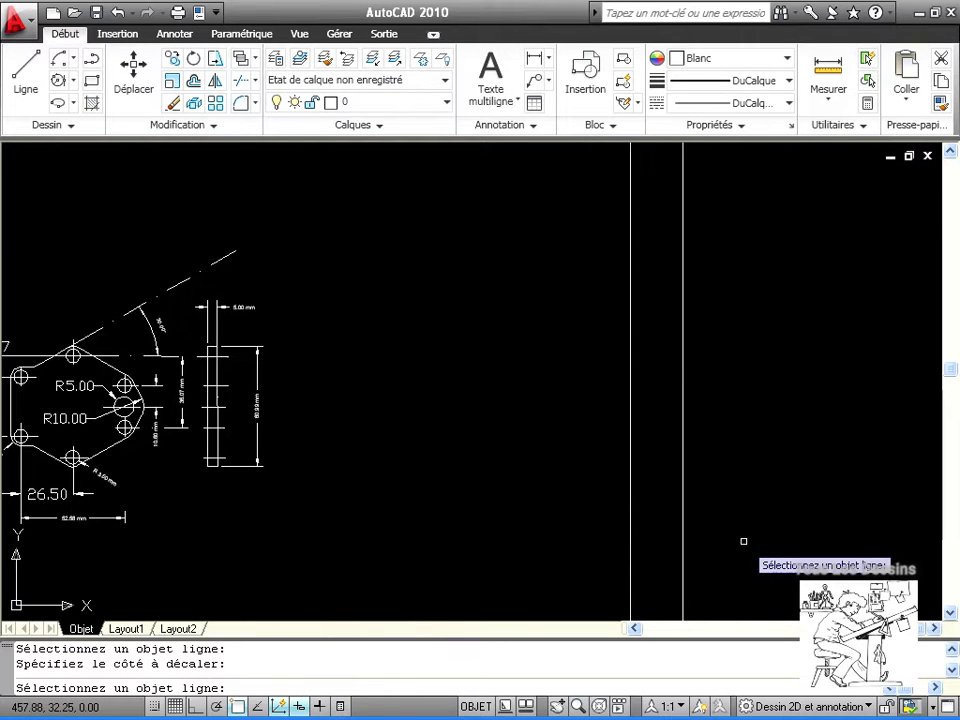
key(Return)
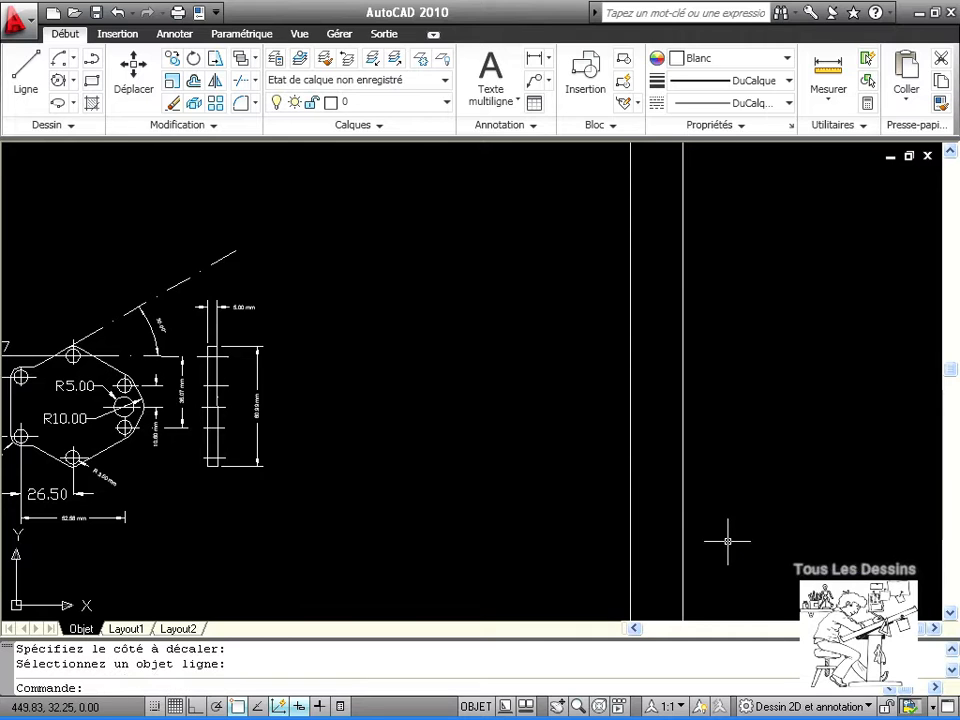
- Offset the first vertical construction line 52.58 to its right as a third parallel construction line
key(Return)
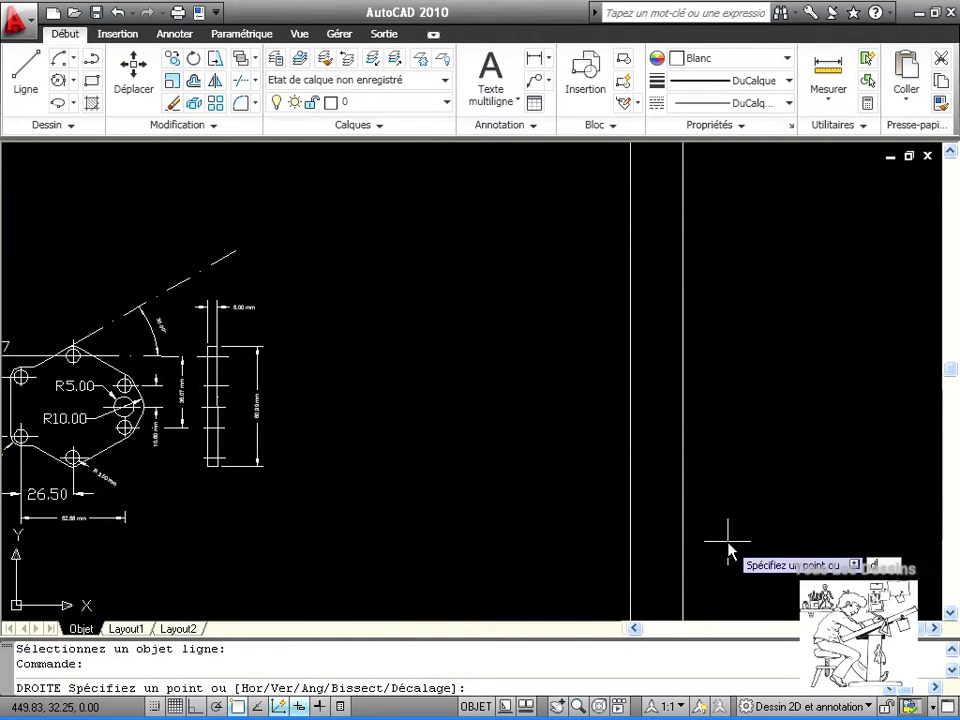
text(d)
key(Return)
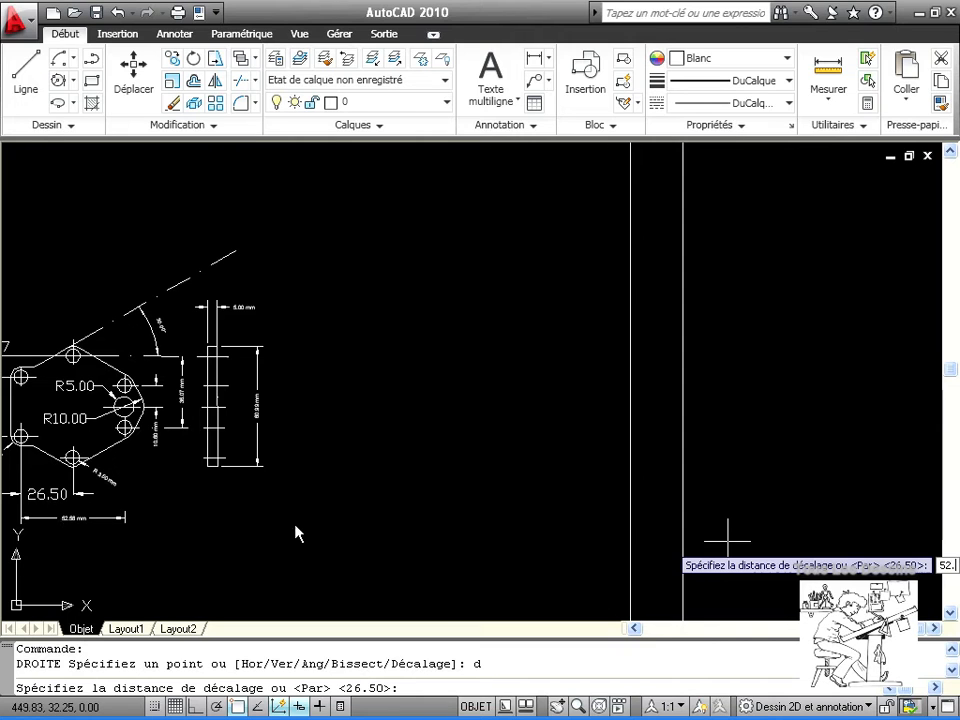
text(58)
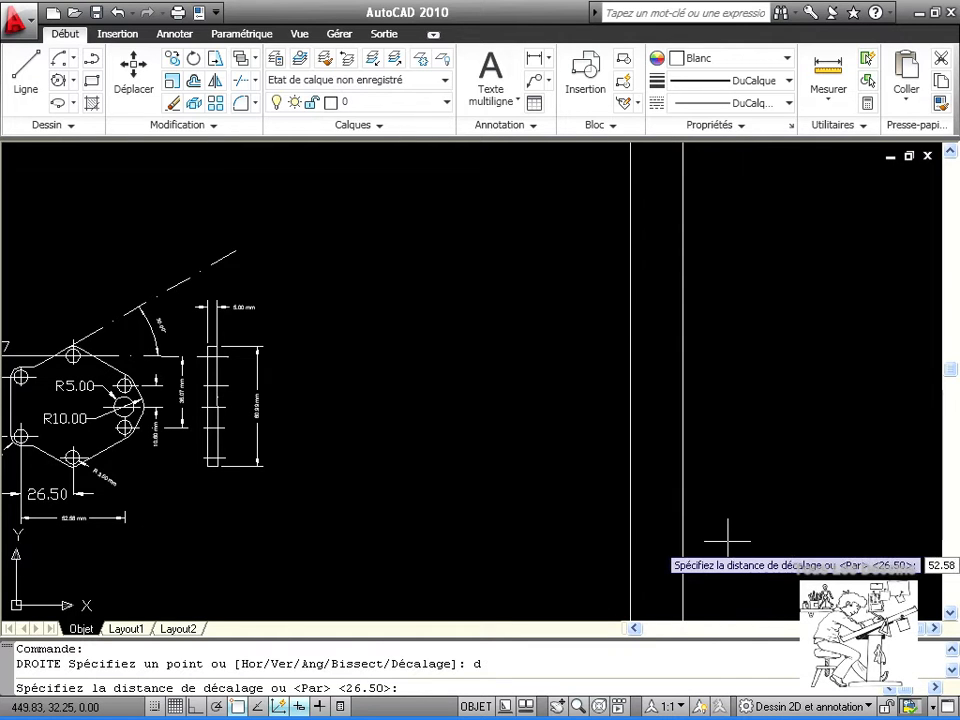
key(Return)
click(628, 506)
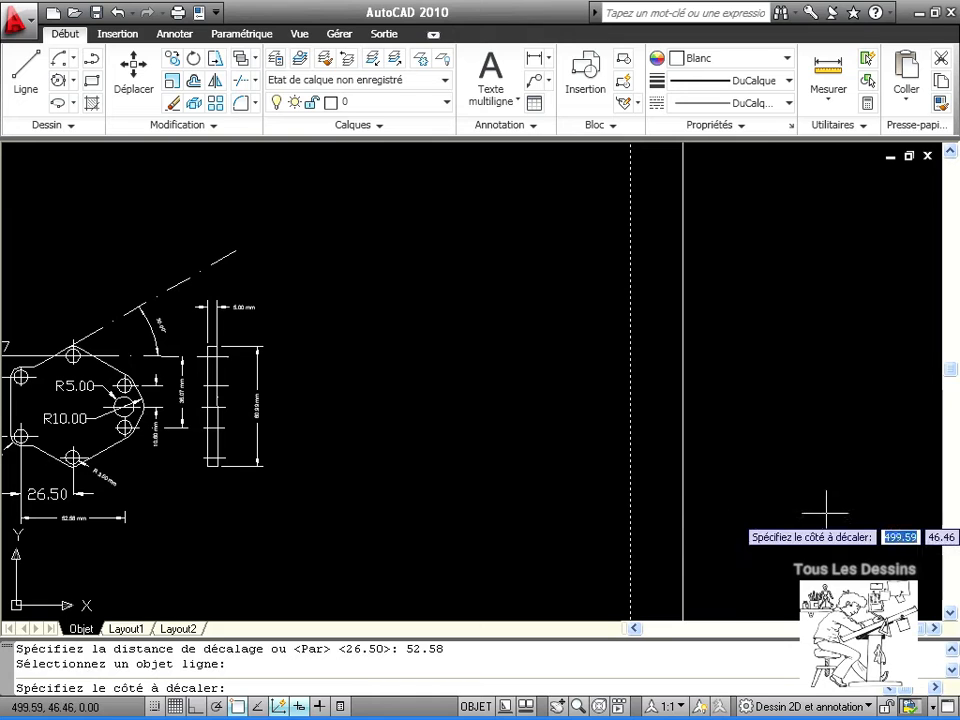
click(826, 506)
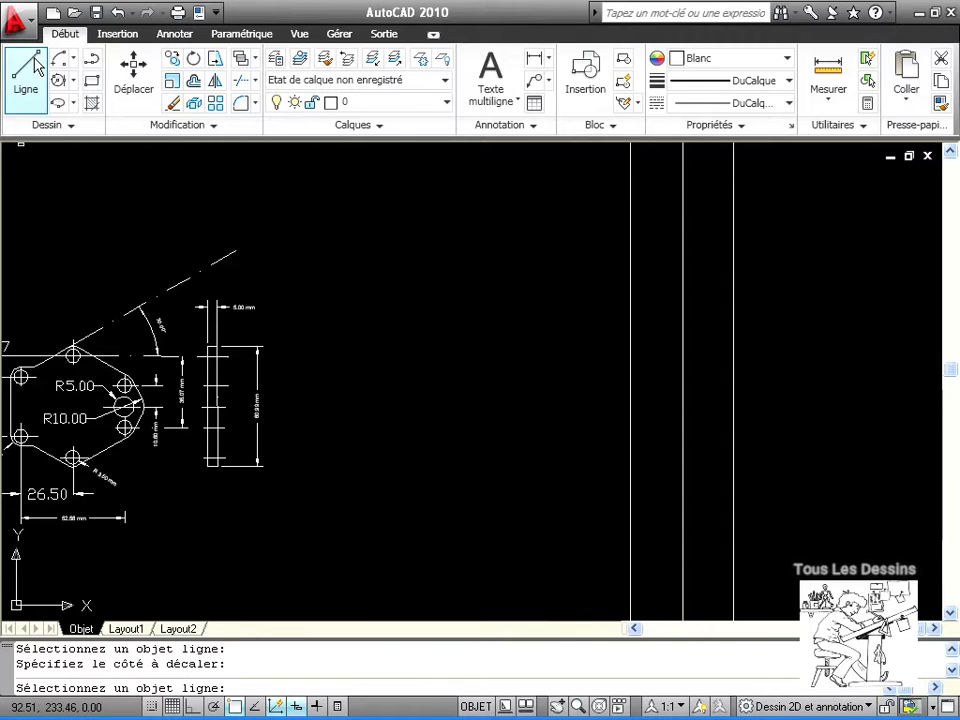
- Draw a horizontal construction line across the three verticals at about Y = 91, with ortho mode on
click(72, 125)
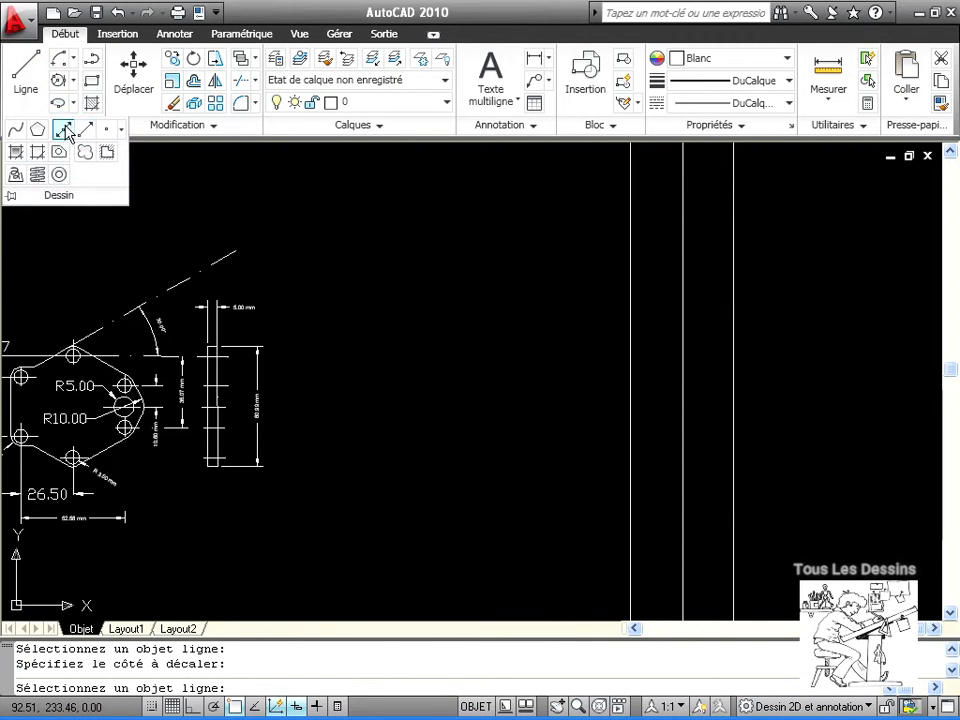
click(884, 422)
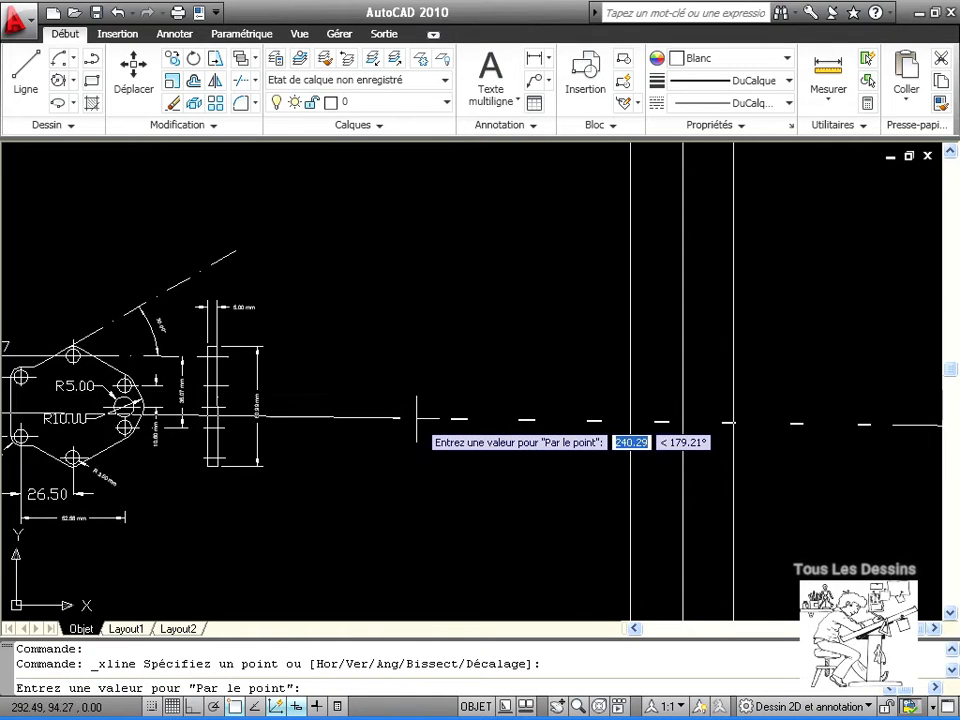
key(F8)
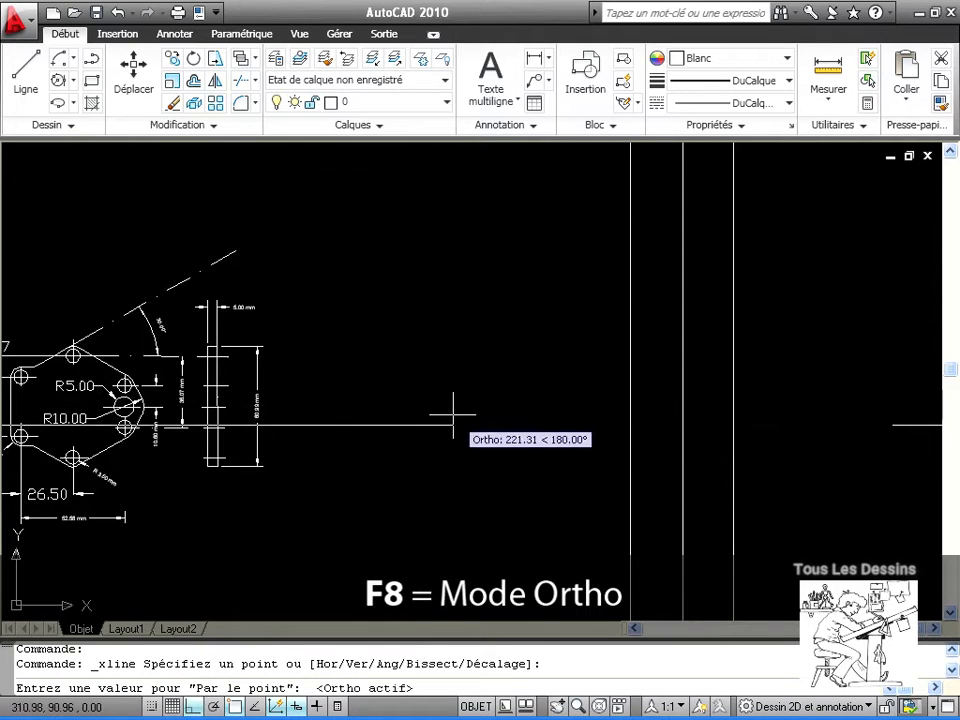
click(450, 408)
key(Return)
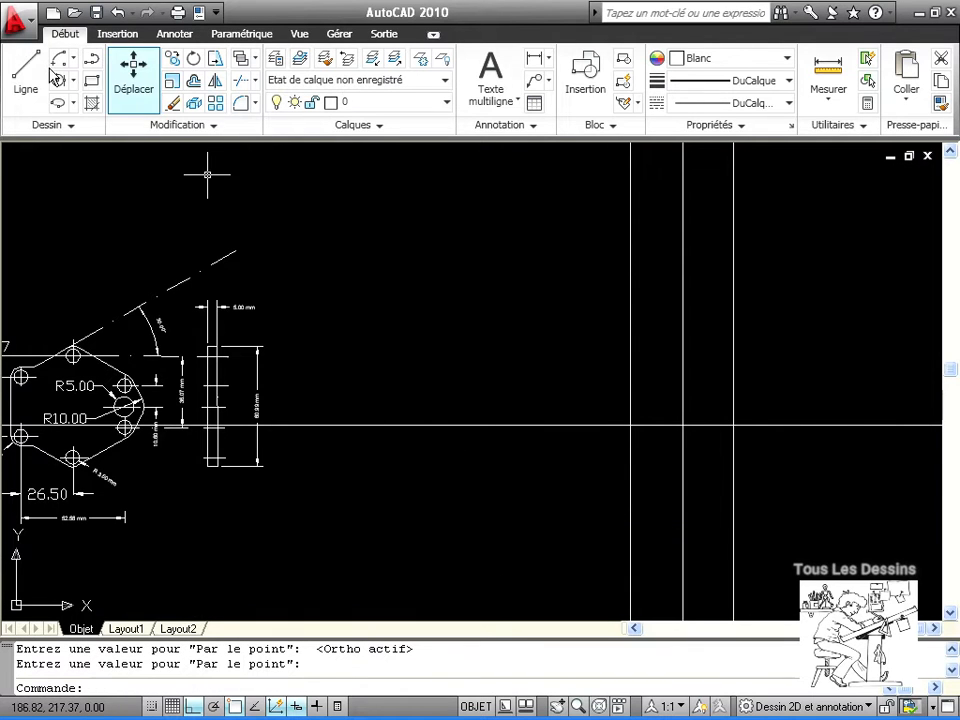
key(Return)
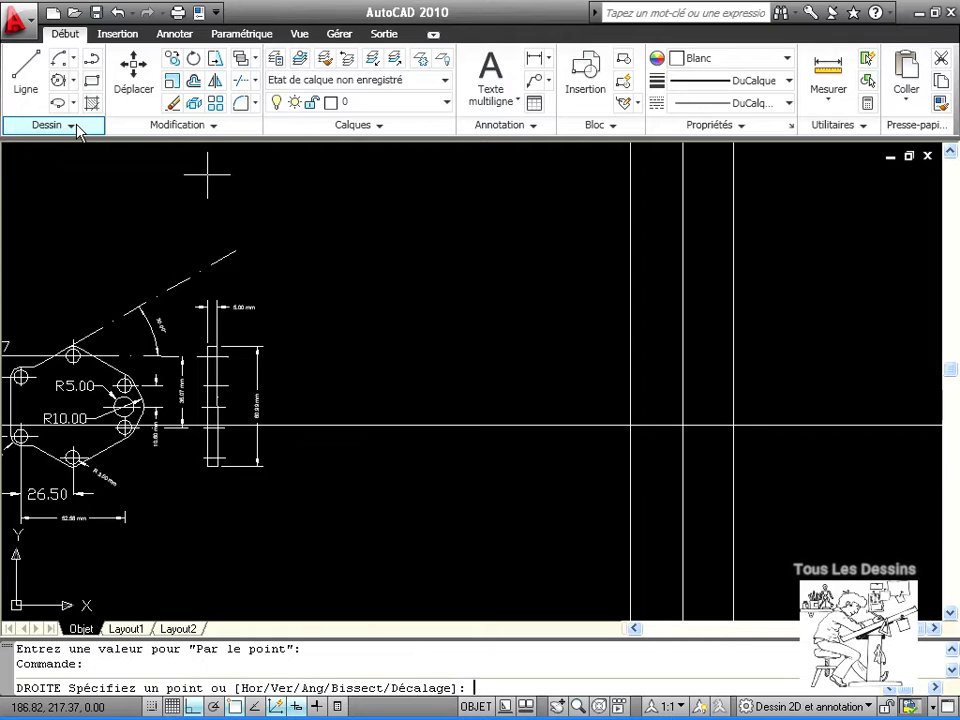
text(d)
key(Return)
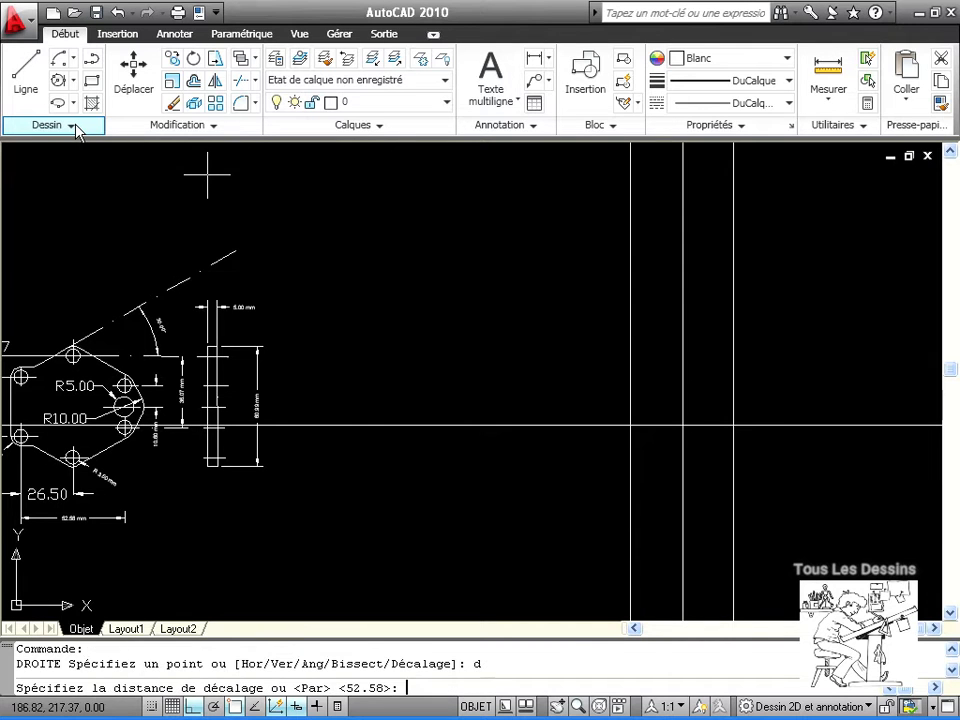
middle_drag(199, 519, 377, 506)
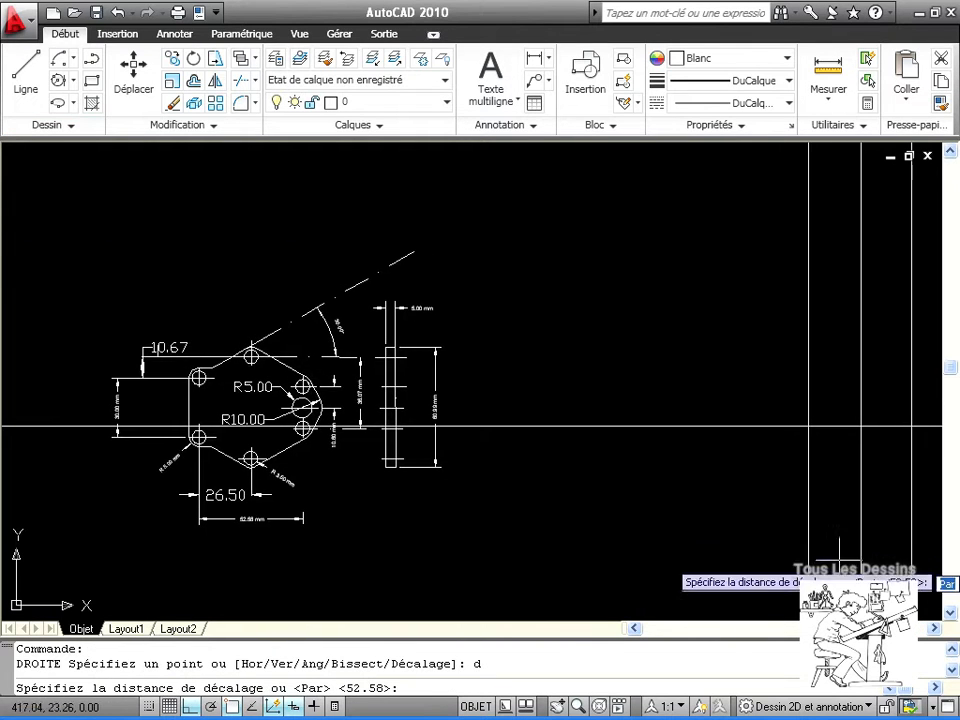
key(Escape)
- Try to move the four construction lines left toward the side view, using the middle vertical's intersection with the horizontal as base point
mouse_move(934, 472)
middle_down()
mouse_move(724, 510)
mouse_move(730, 480)
middle_up()
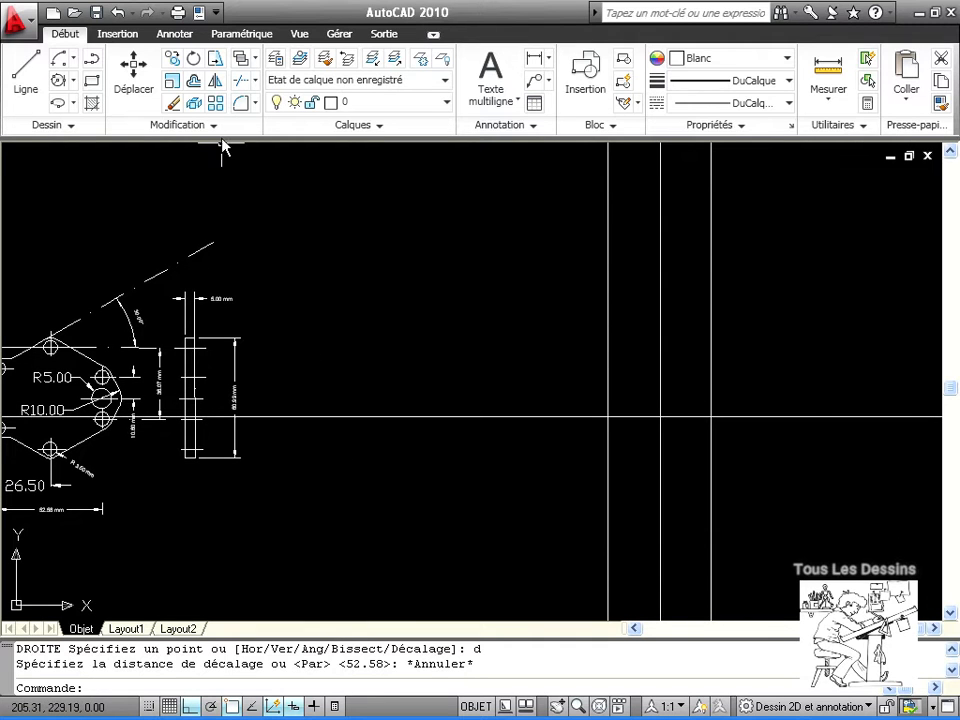
click(135, 80)
click(710, 462)
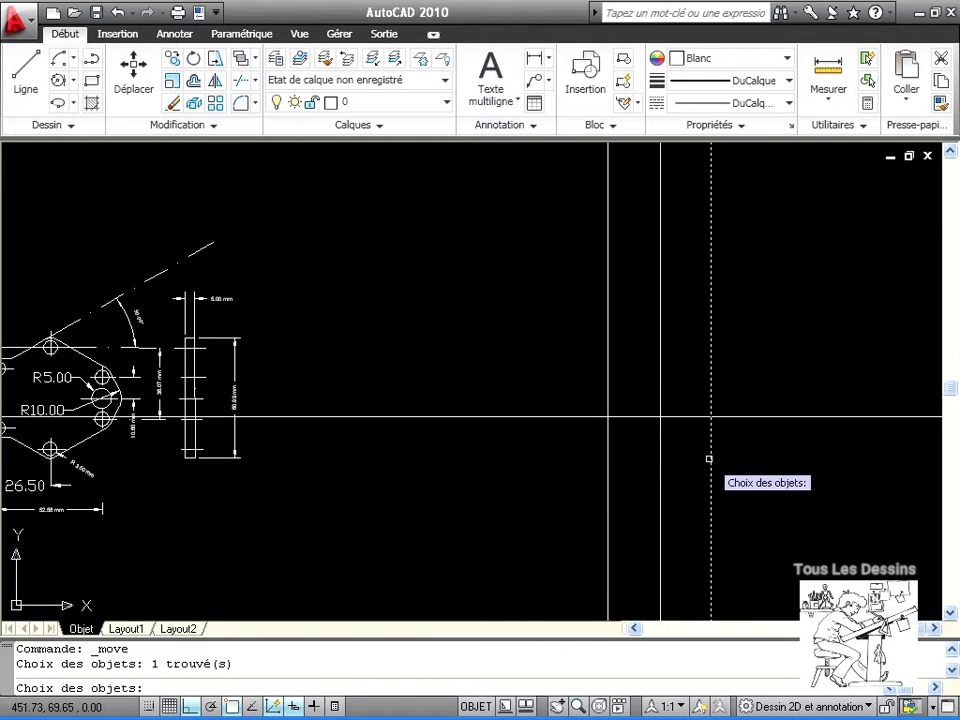
click(666, 459)
click(590, 460)
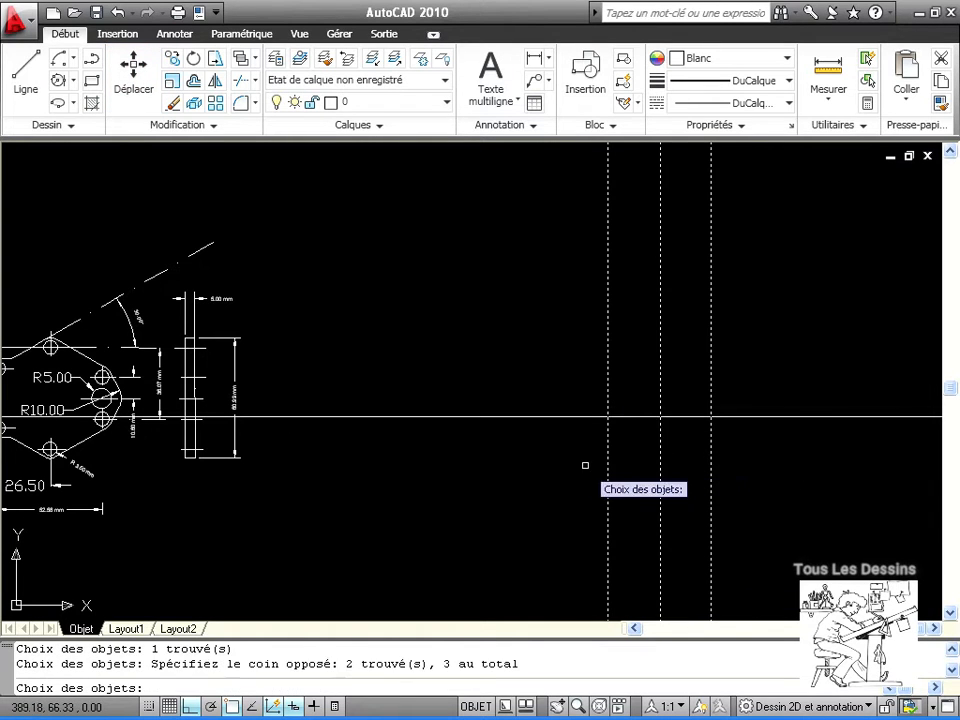
click(620, 415)
key(Return)
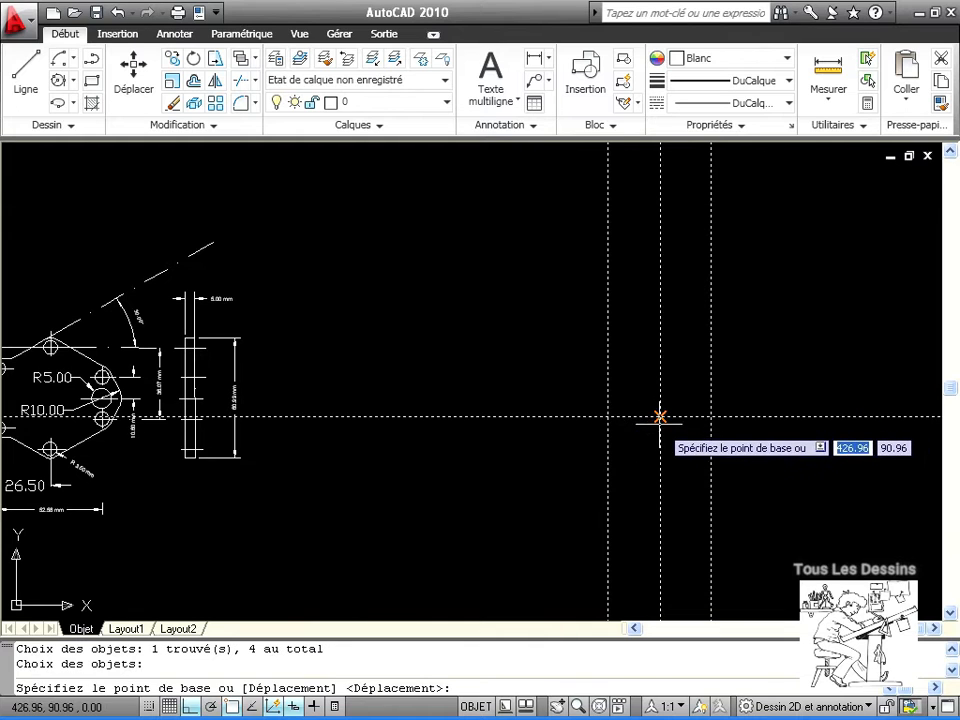
click(660, 421)
click(378, 417)
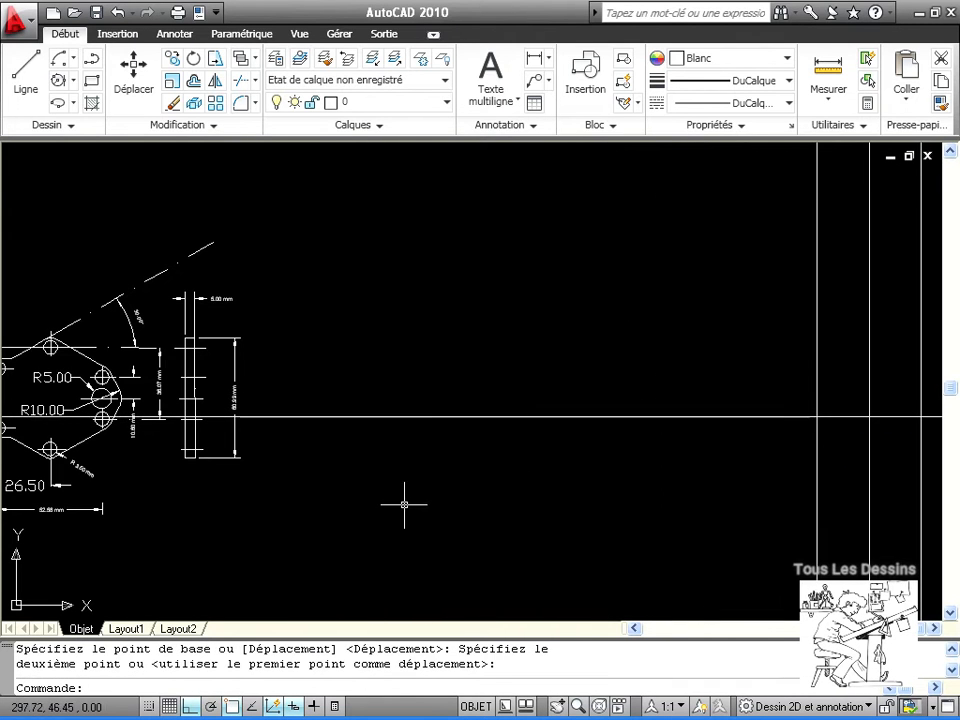
- Move all four construction lines left with object snap off, so the middle vertical sits at about X = 295 beside the side view
click(133, 72)
middle_drag(877, 490, 694, 430)
click(763, 430)
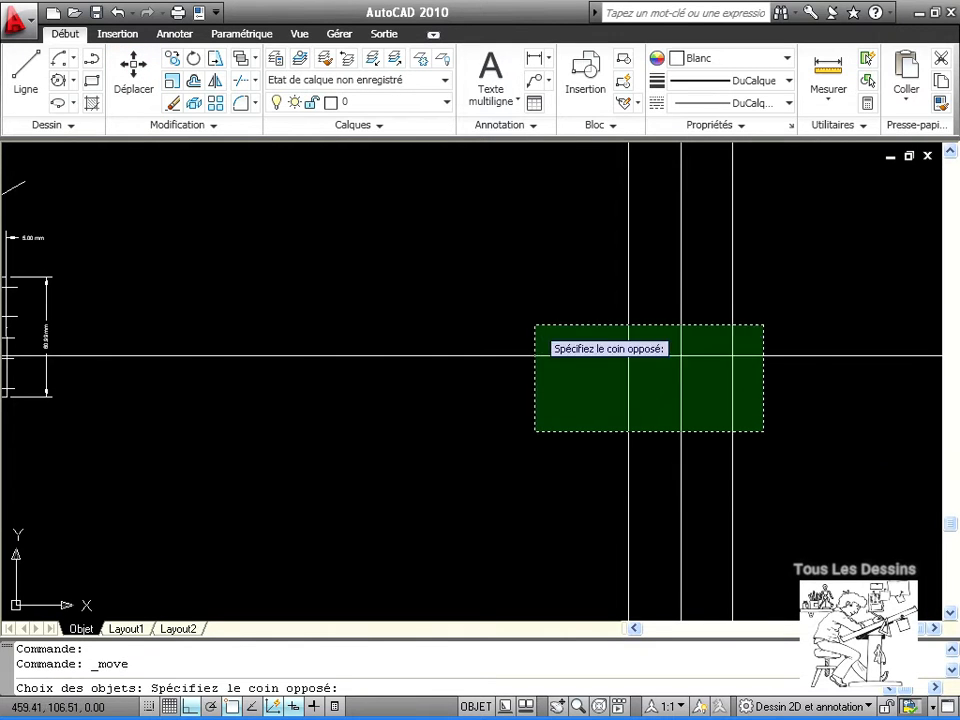
click(536, 326)
key(Return)
click(681, 355)
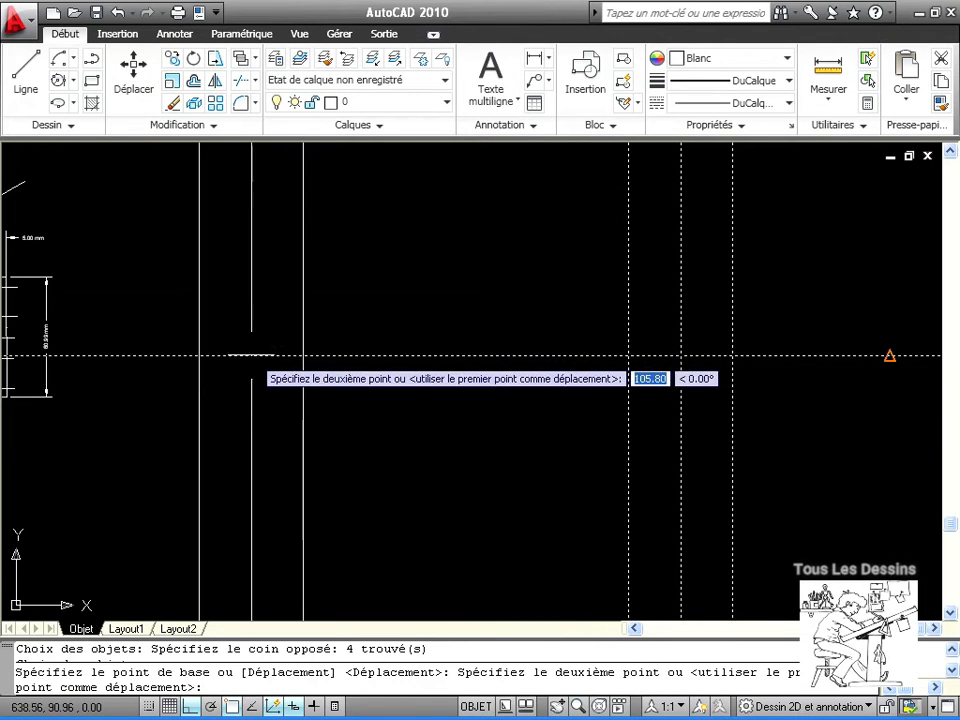
middle_drag(262, 358, 540, 360)
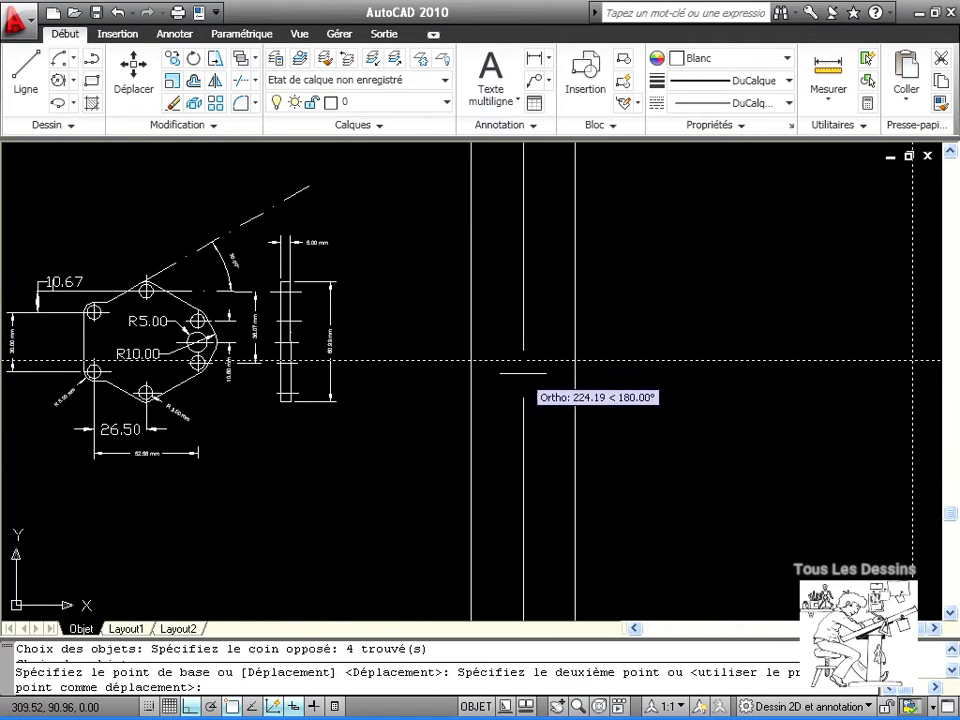
key(F3)
click(496, 362)
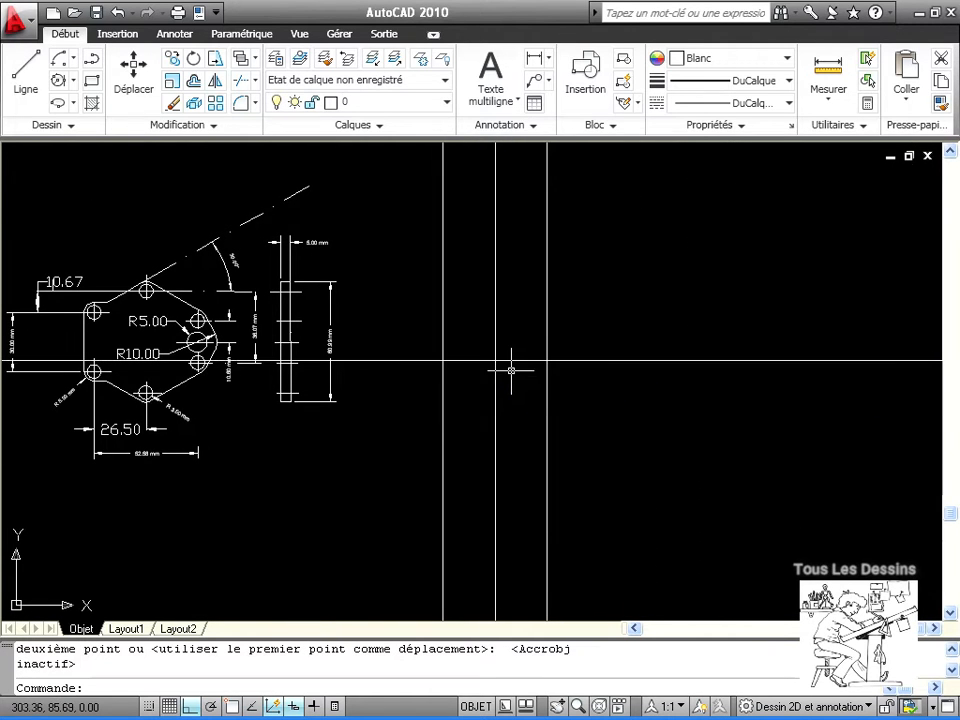
- Offset the horizontal construction line 15 upward as a parallel construction line
middle_drag(625, 456, 758, 486)
scroll(607, 371, up, 8)
middle_drag(556, 400, 724, 415)
scroll(773, 502, down, 7)
mouse_move(773, 505)
middle_down()
mouse_move(647, 482)
mouse_move(640, 471)
middle_up()
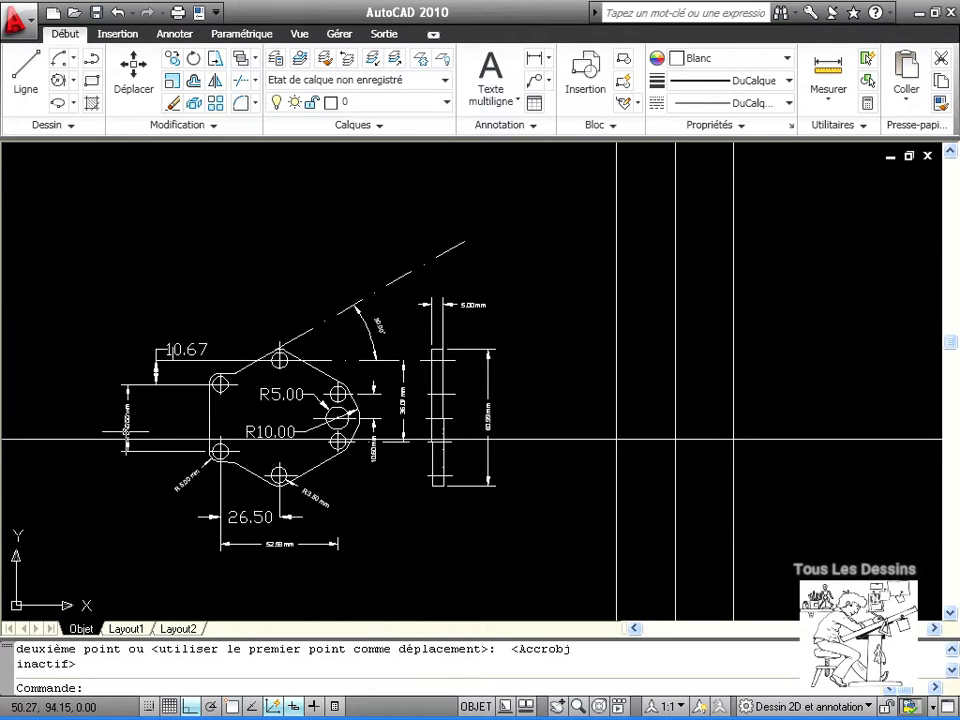
click(88, 126)
click(63, 131)
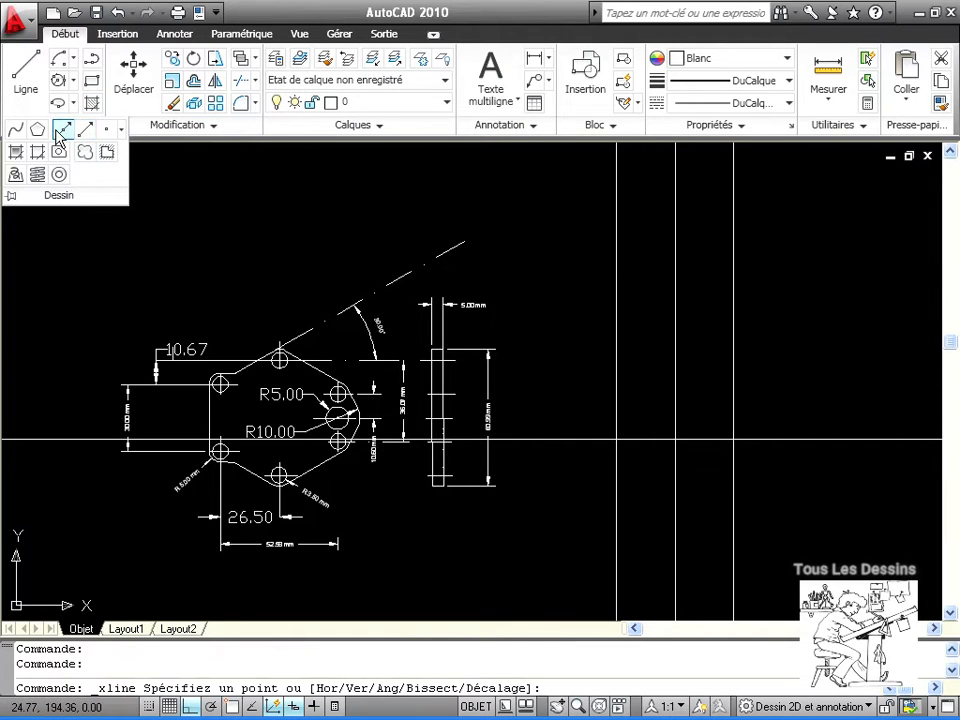
text(d)
key(Return)
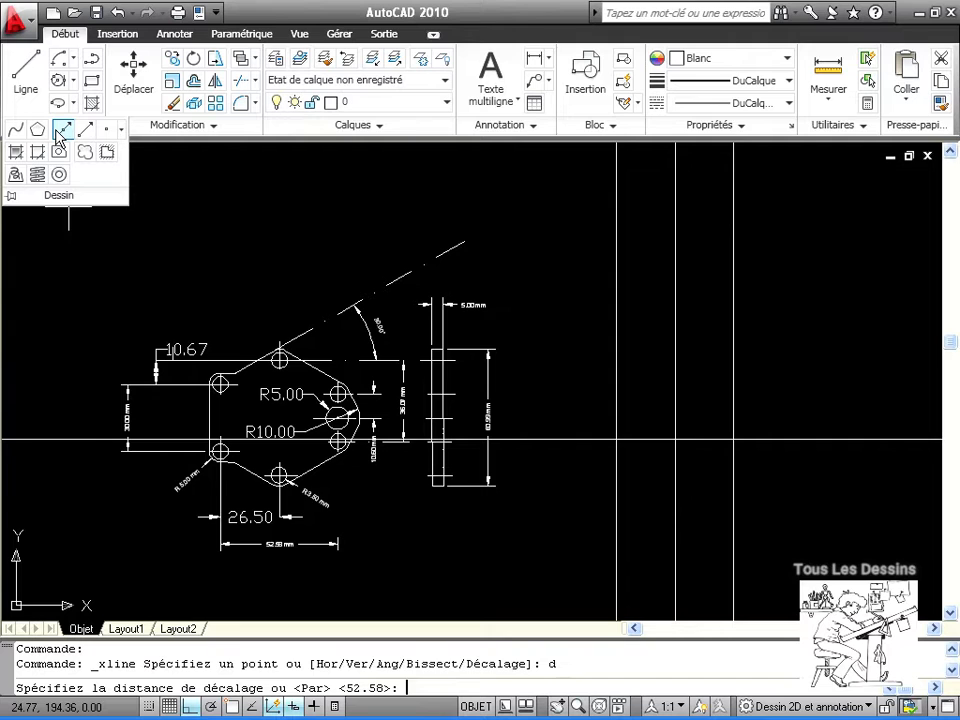
text(15)
key(Return)
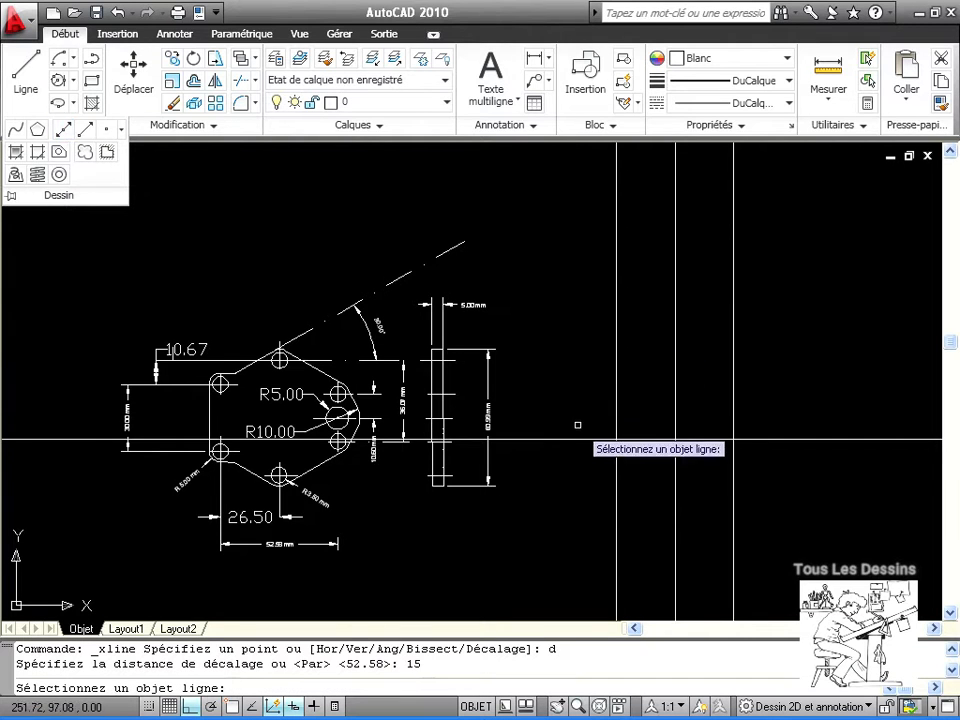
click(640, 440)
click(645, 330)
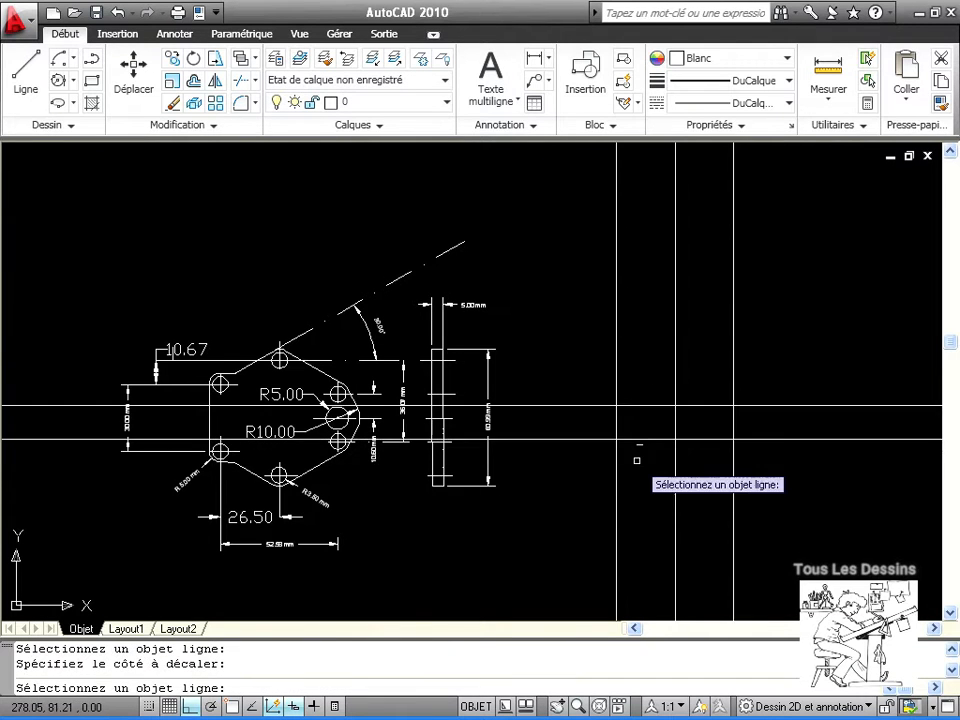
- Offset the original horizontal construction line downward by the same distance of 15, and end the command
click(630, 438)
click(713, 557)
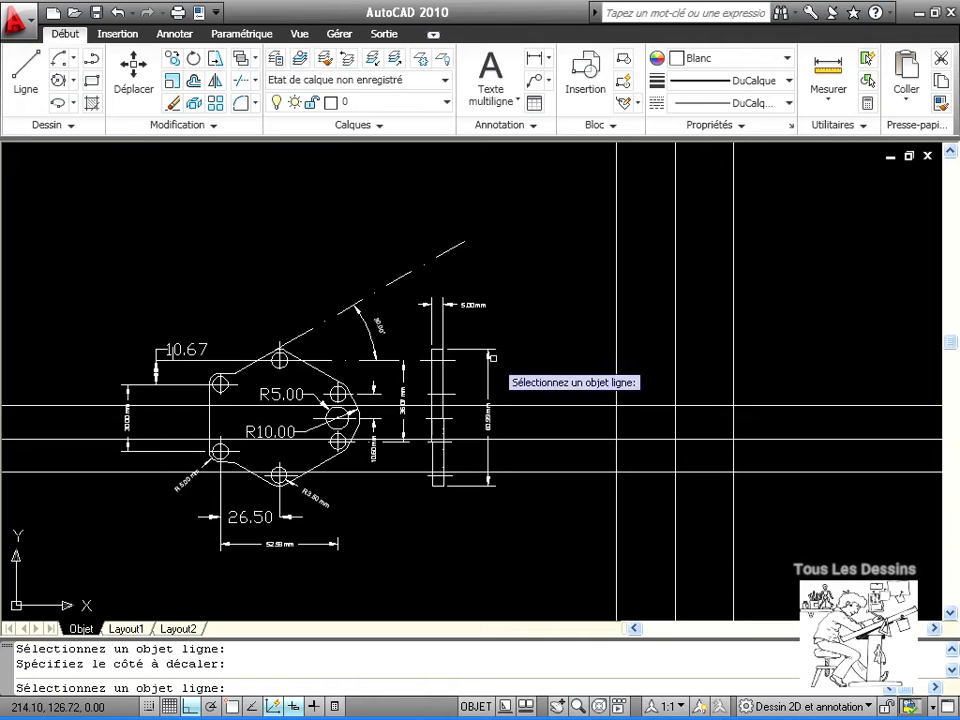
key(Return)
- Offset the upper horizontal construction line 10.67 upward and the lower horizontal construction line 10.67 downward
key(Return)
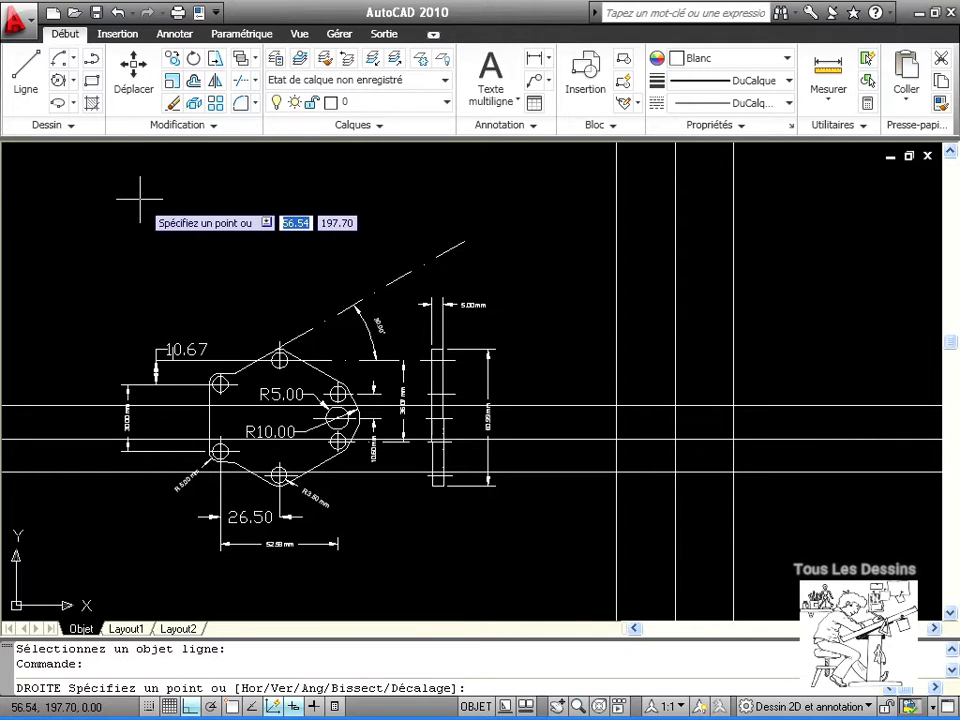
key(Return)
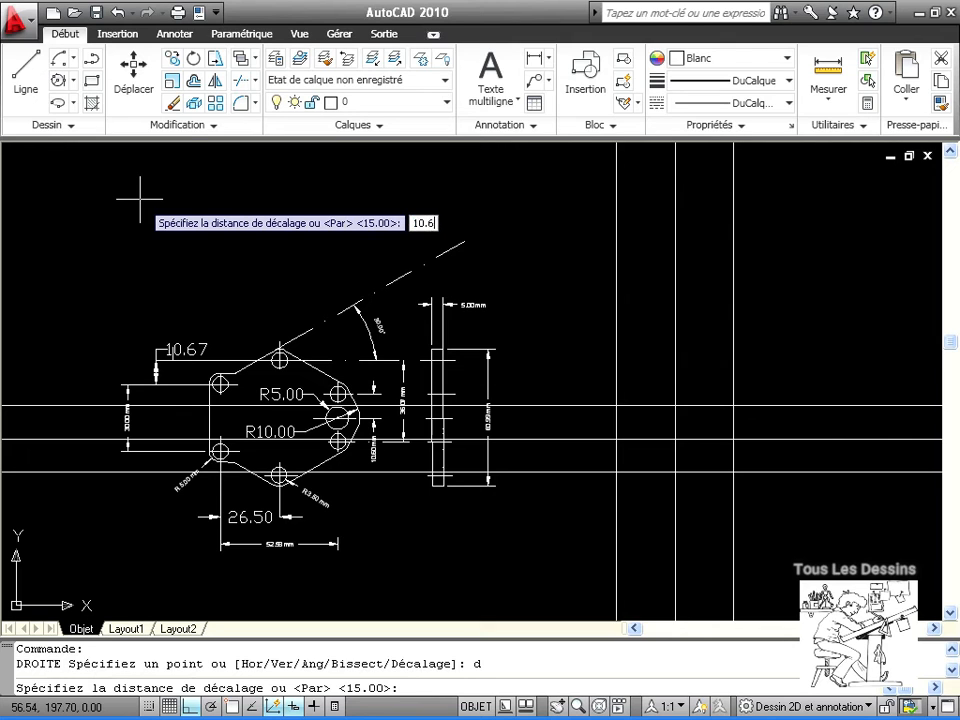
text(10.67)
key(Return)
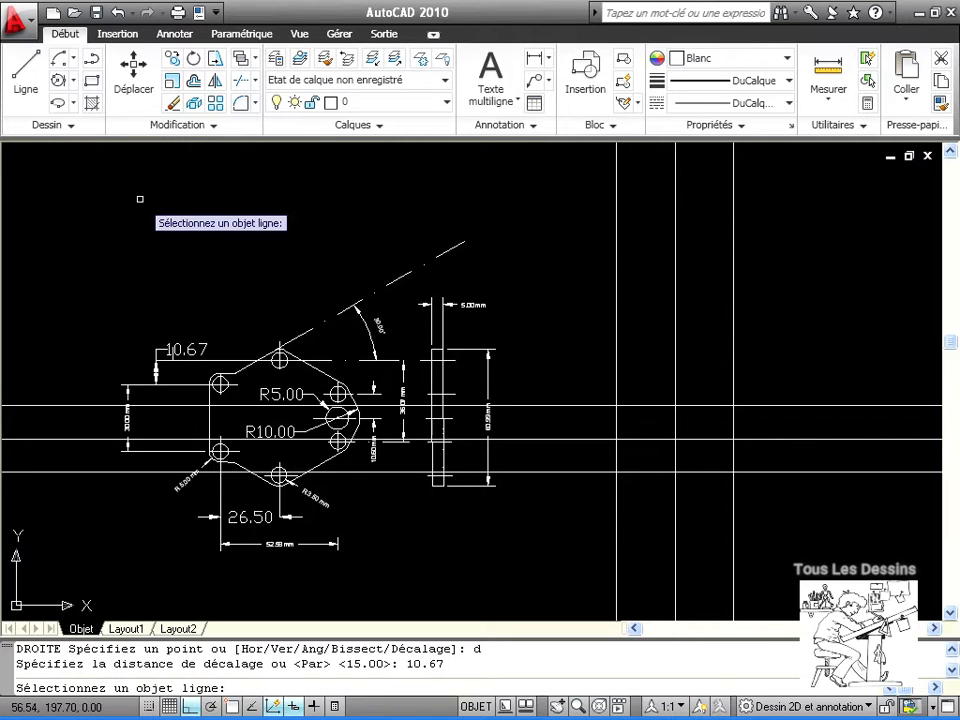
click(641, 404)
click(671, 332)
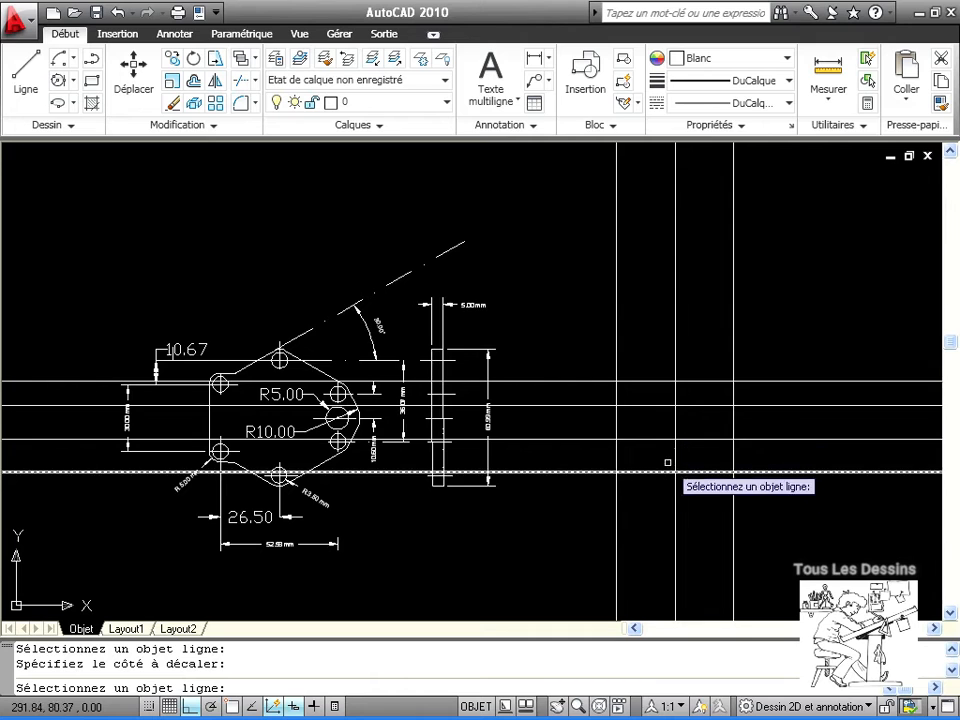
click(660, 471)
click(658, 540)
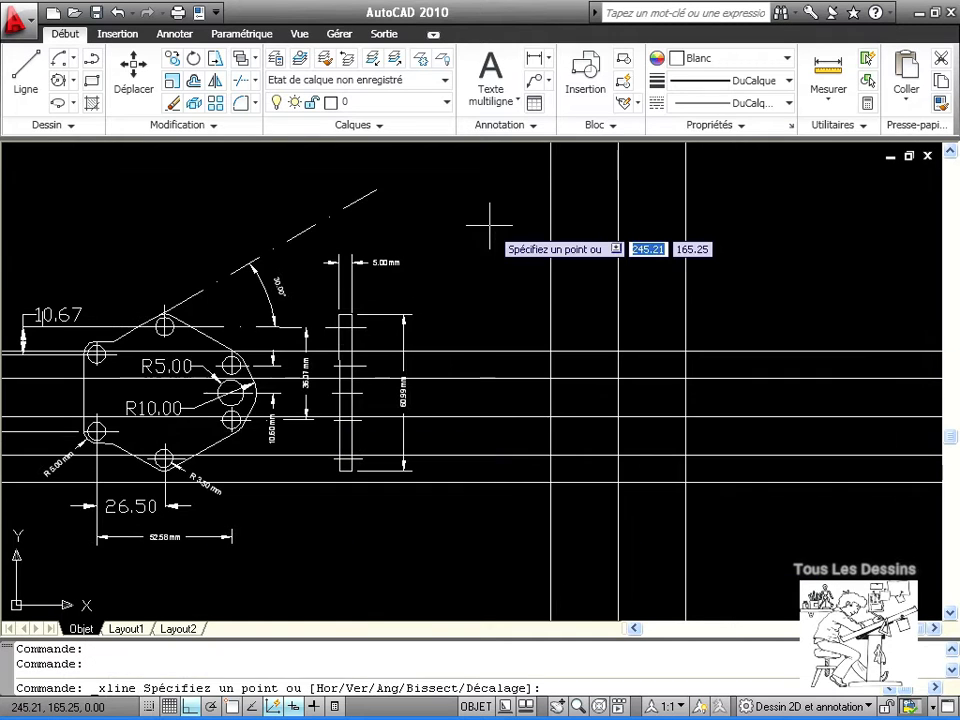
- Place a vertical construction line at about X = 245, between the side view and the construction grid
text(v)
key(Return)
click(489, 250)
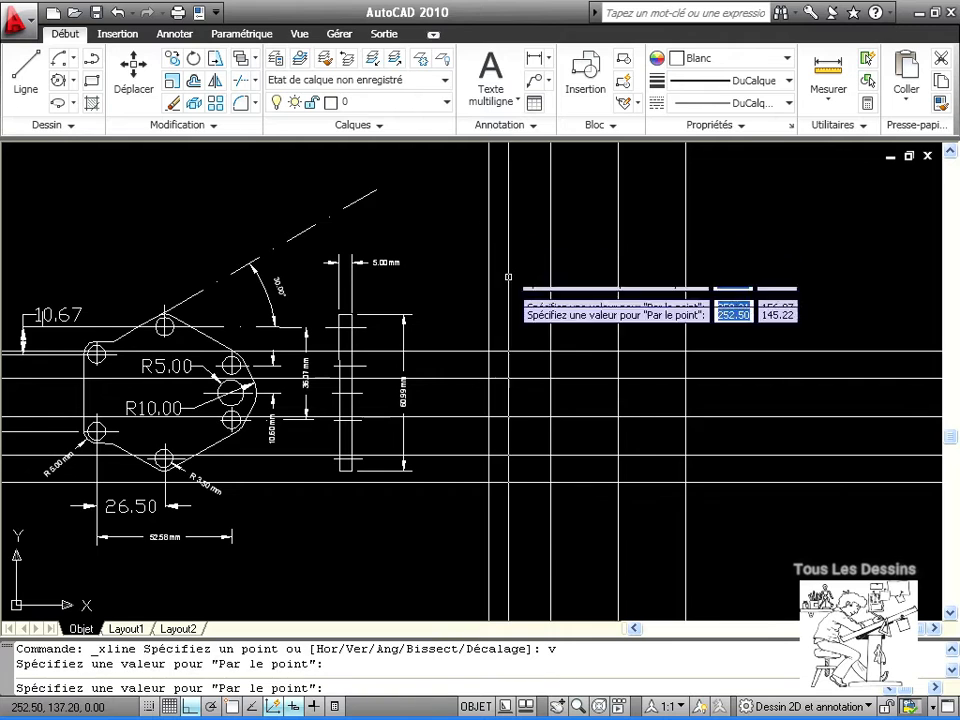
key(Return)
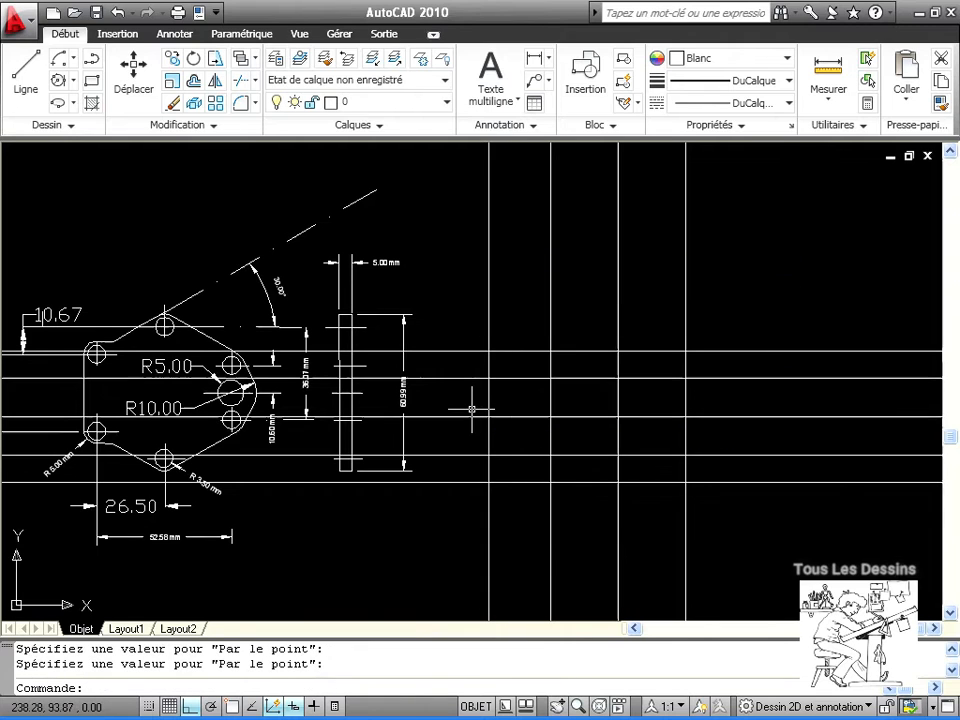
- Trim the five horizontal construction lines on the side-view side, using the new vertical line as cutting edge
click(241, 80)
click(489, 291)
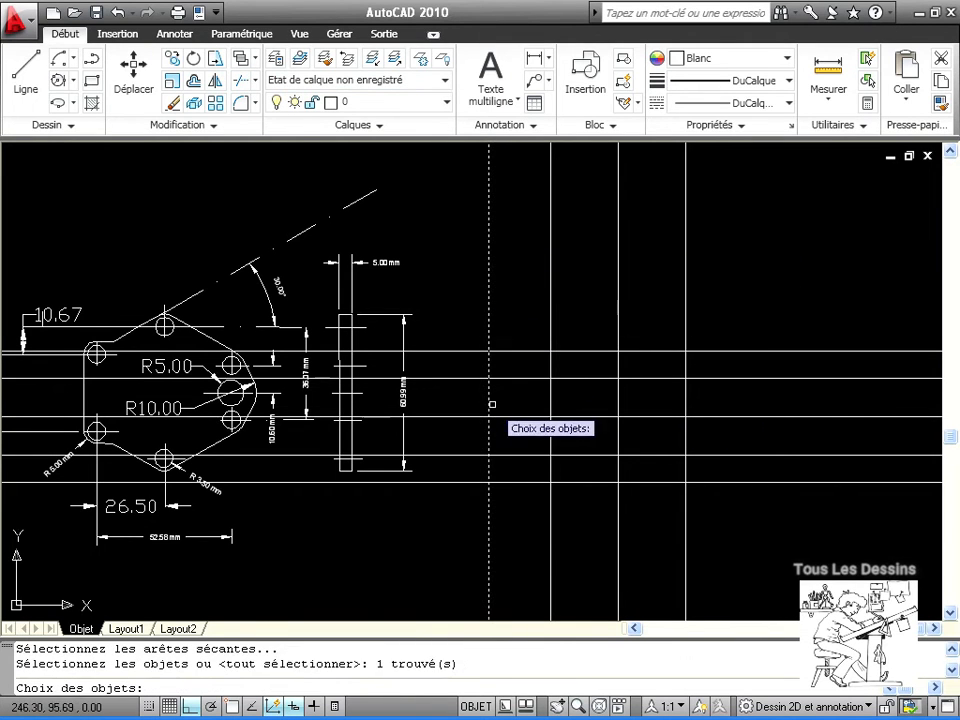
key(Return)
click(469, 503)
click(330, 240)
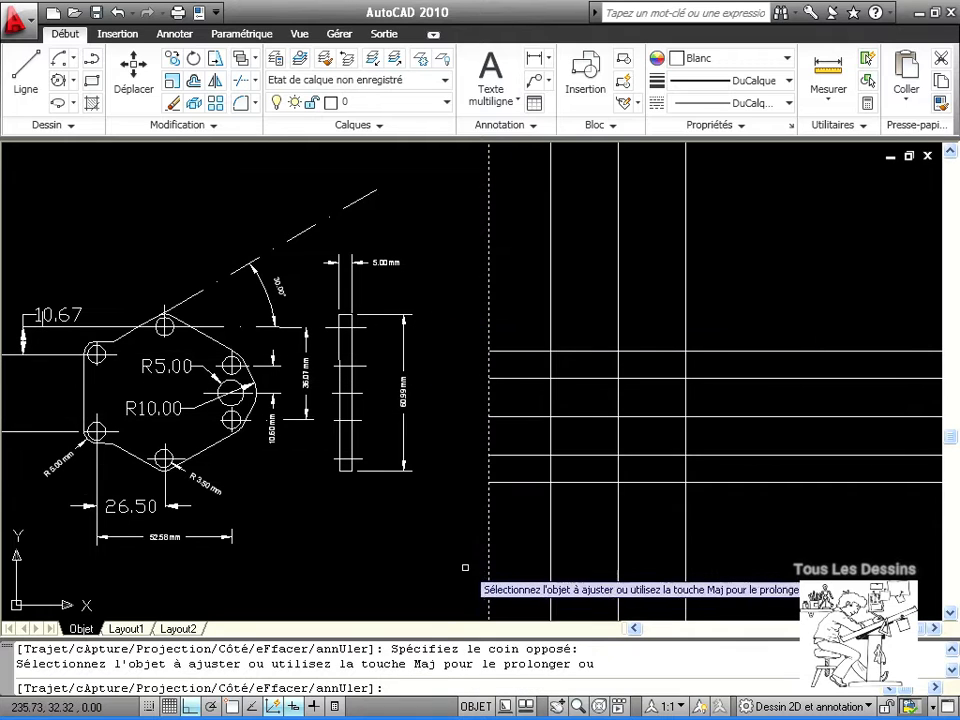
key(Return)
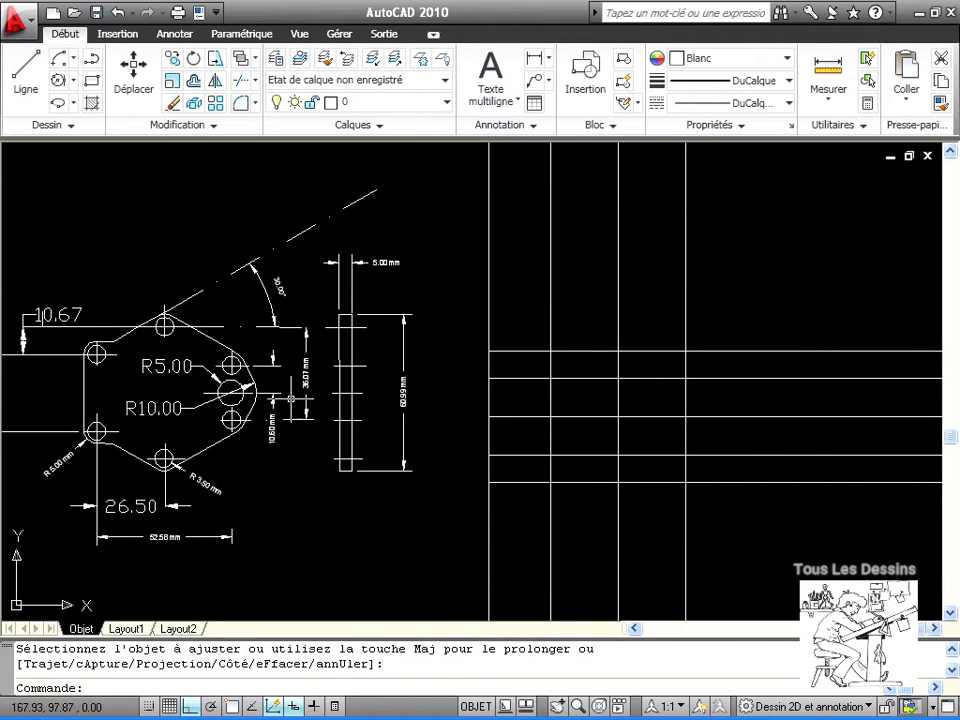
- Offset the middle horizontal construction line 10.6 upward as a parallel construction line
scroll(272, 385, up, 3)
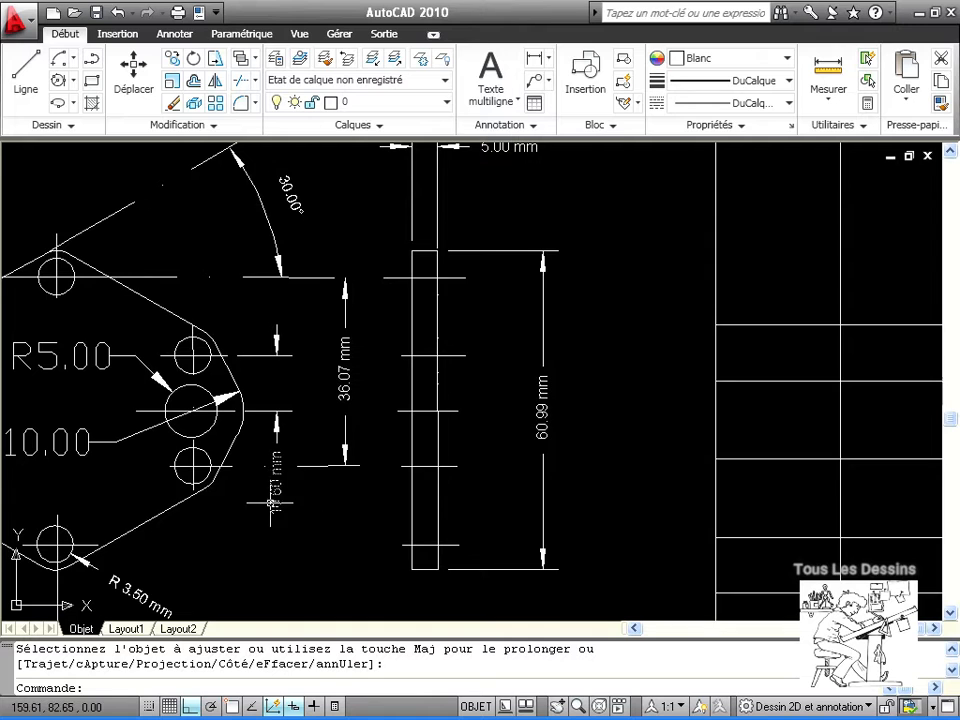
scroll(450, 513, down, 2)
middle_drag(434, 516, 152, 451)
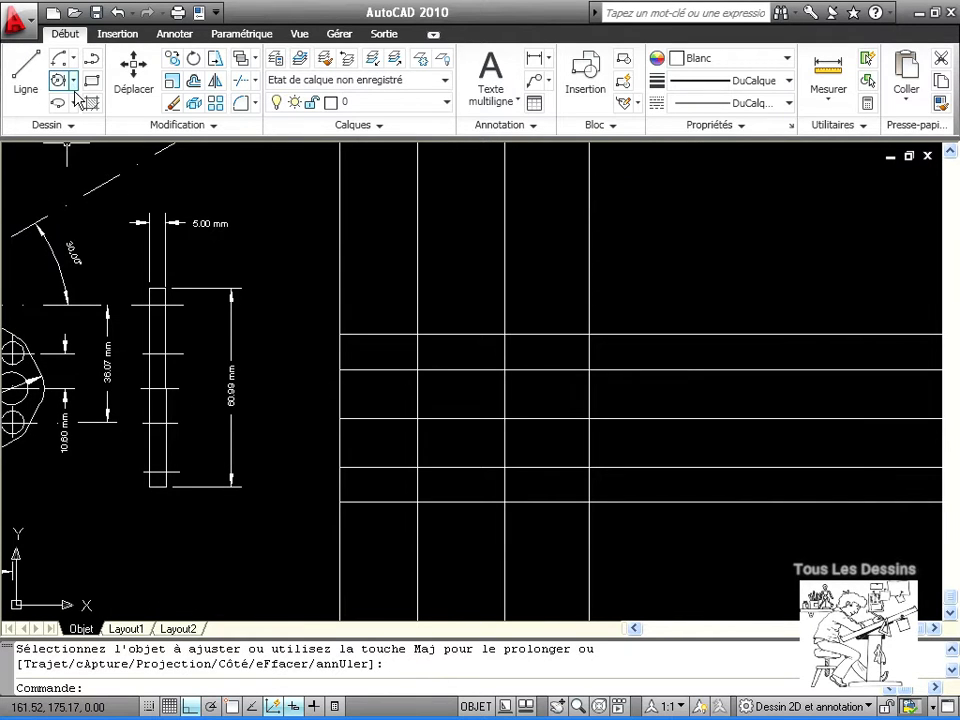
click(64, 125)
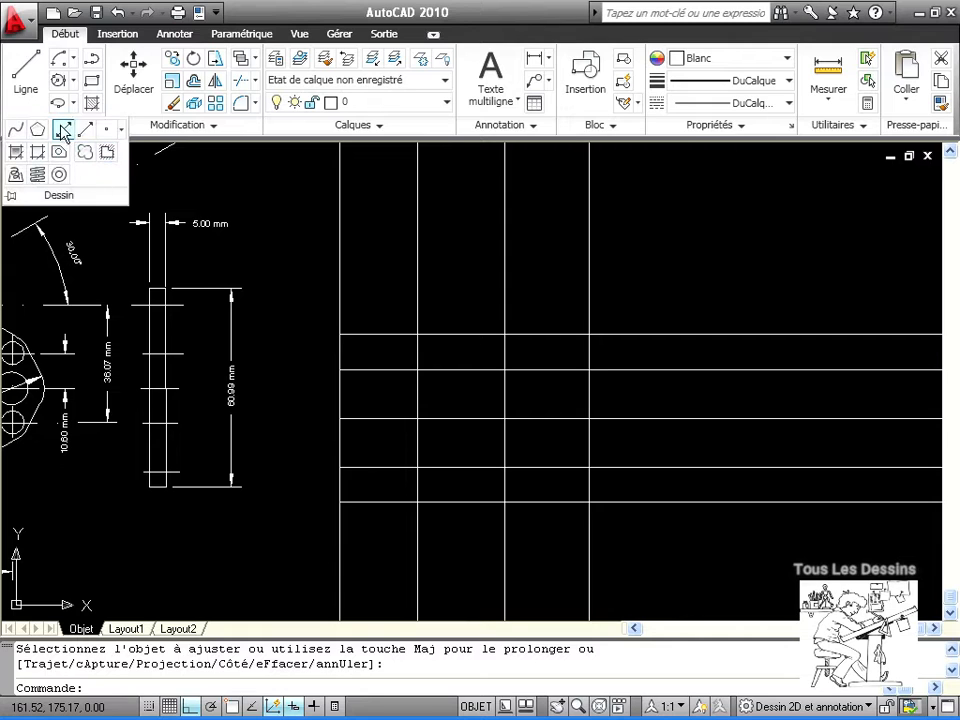
click(64, 131)
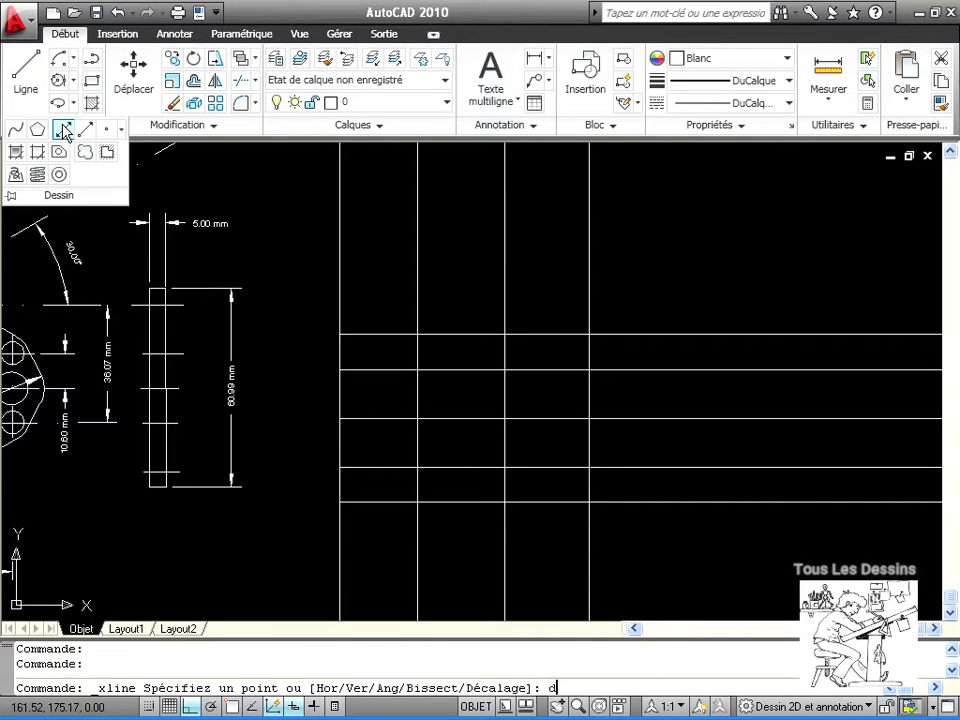
text(d)
key(Return)
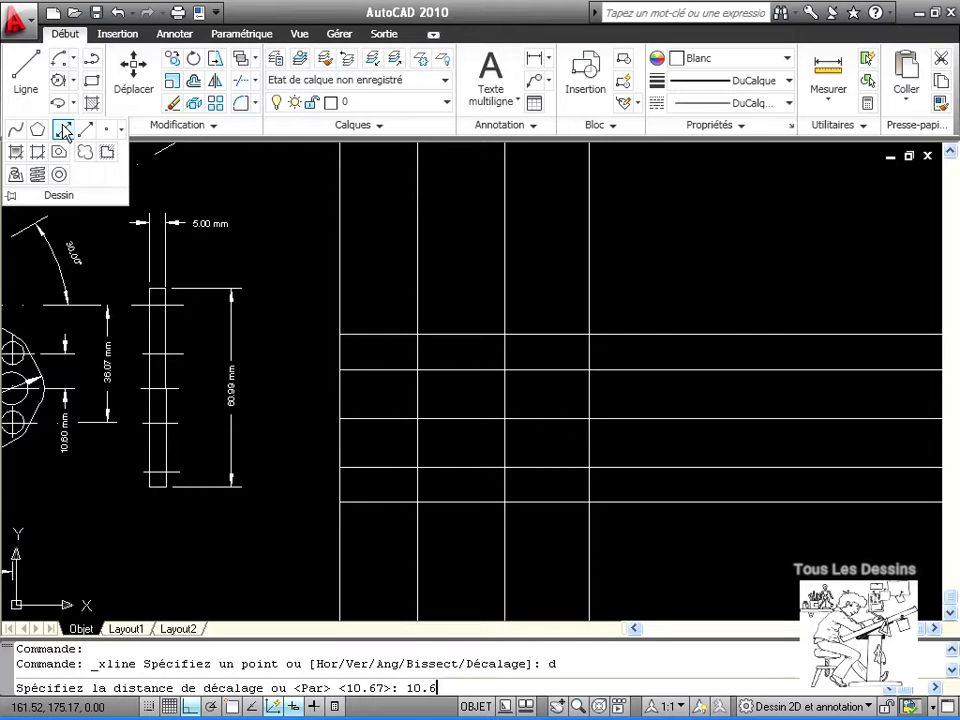
key(Return)
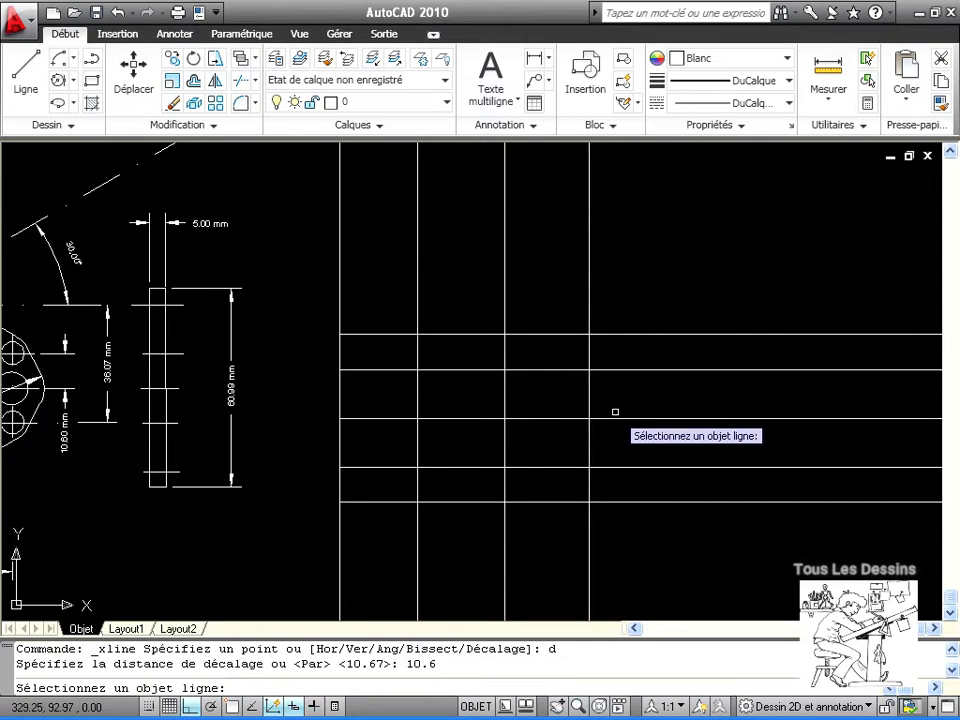
click(615, 415)
click(615, 408)
- Offset the middle horizontal line downward by the same distance of 10.6, and end the command
click(633, 417)
click(632, 441)
key(Return)
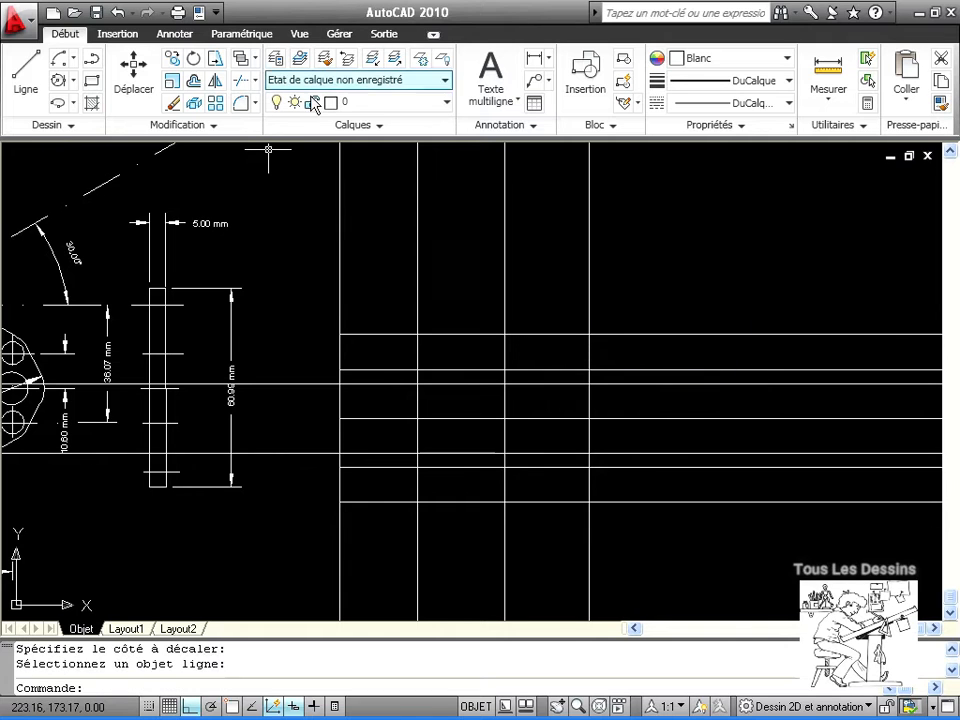
- Trim the two 10.6 offset lines back to the grid's leftmost vertical line, removing their parts over the existing drawing
click(177, 62)
click(339, 280)
key(Return)
click(318, 455)
click(305, 375)
key(Return)
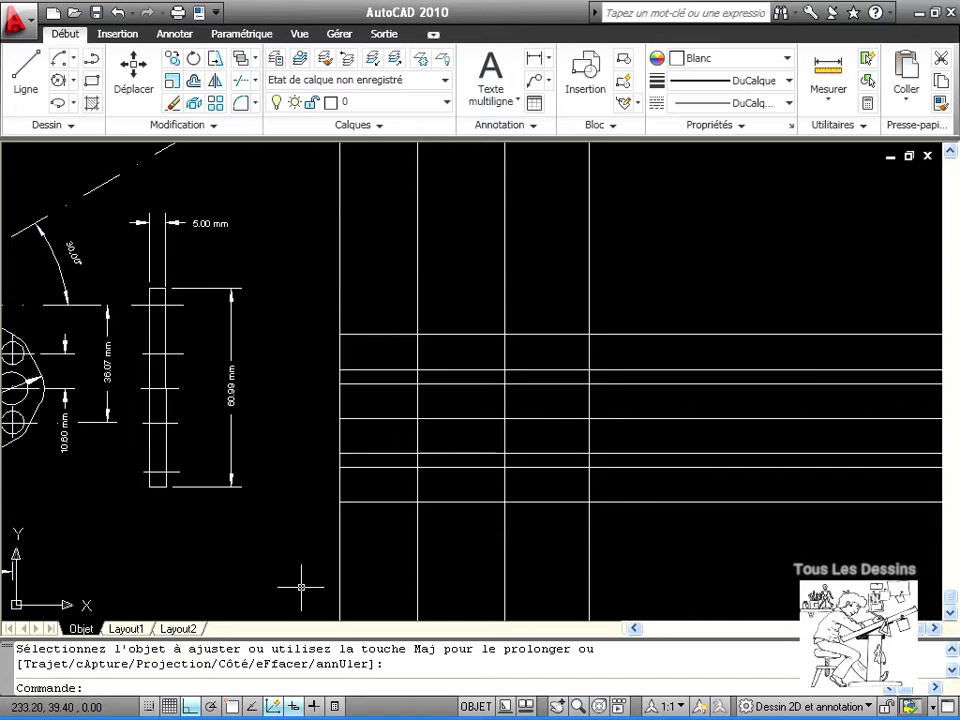
- Draw a circle of radius 3.5 with object snap on, centred where the middle hole vertical meets the uppermost horizontal
middle_drag(306, 579, 628, 506)
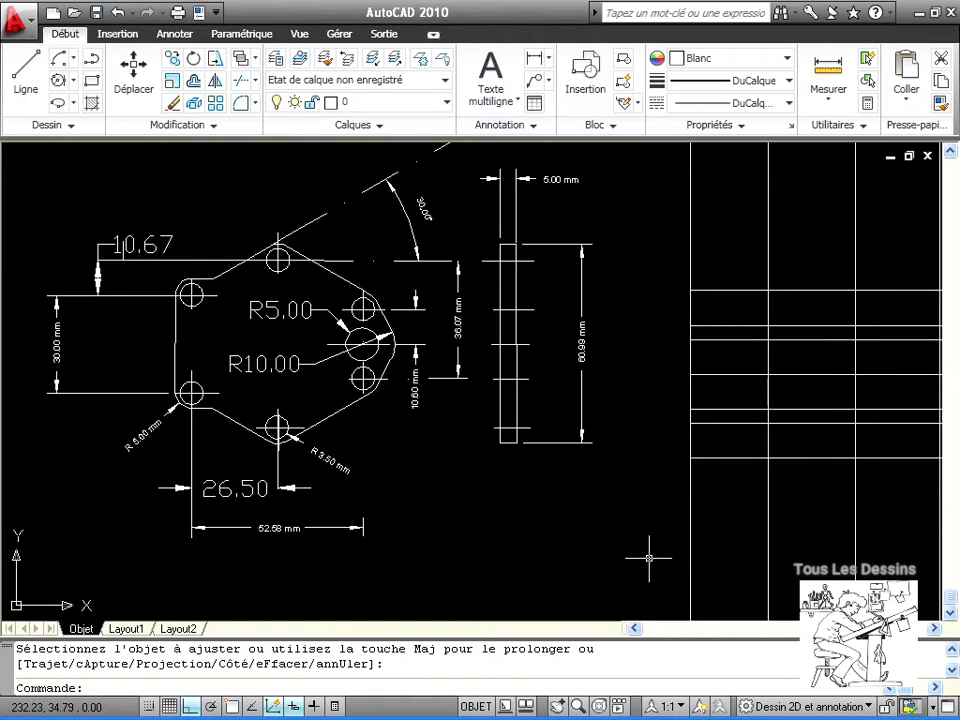
mouse_move(802, 517)
middle_down()
mouse_move(617, 544)
mouse_move(692, 544)
mouse_move(695, 535)
middle_up()
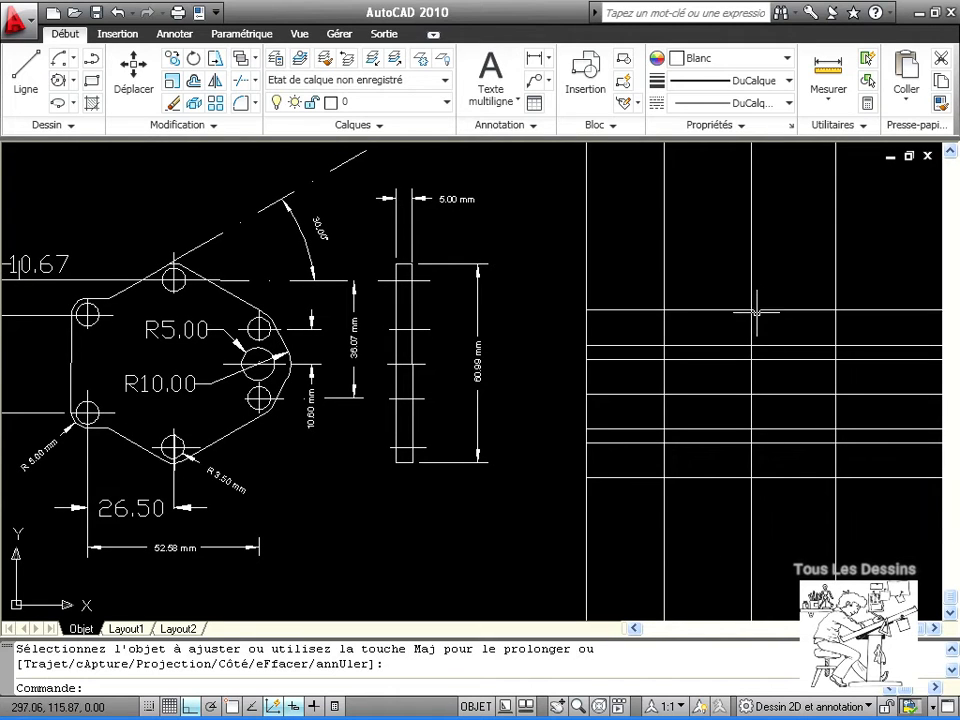
click(75, 82)
click(70, 107)
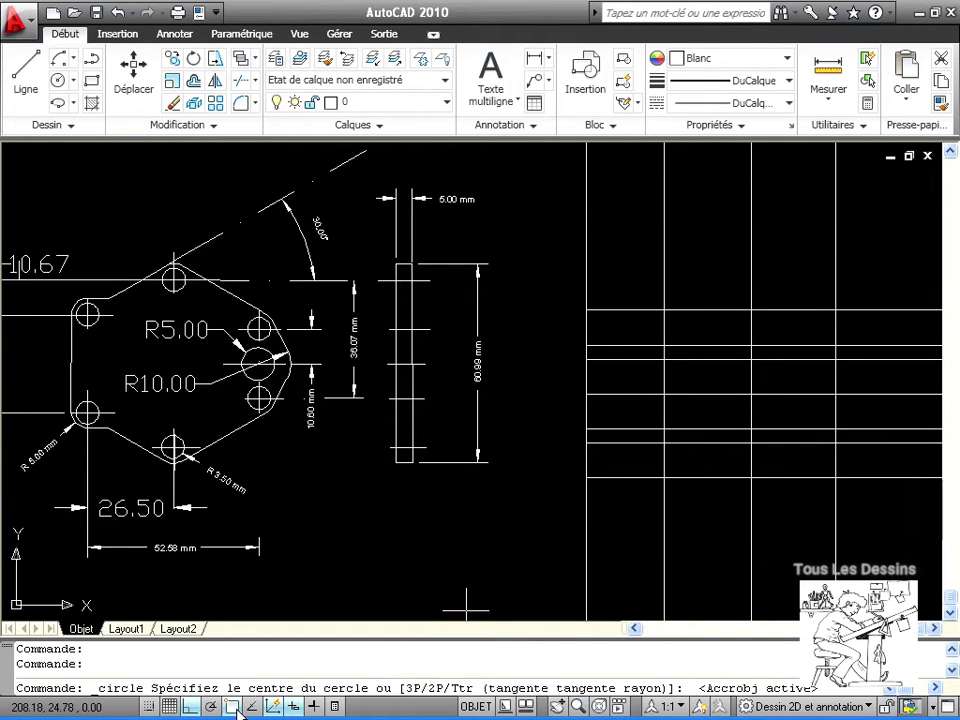
click(751, 310)
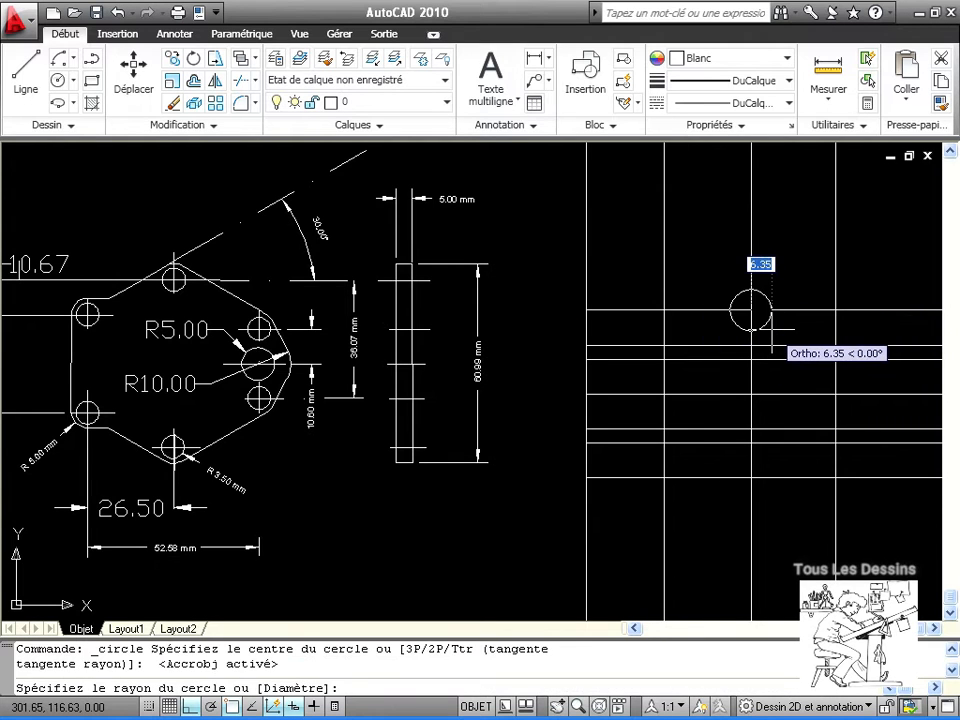
text(3.)
key(Return)
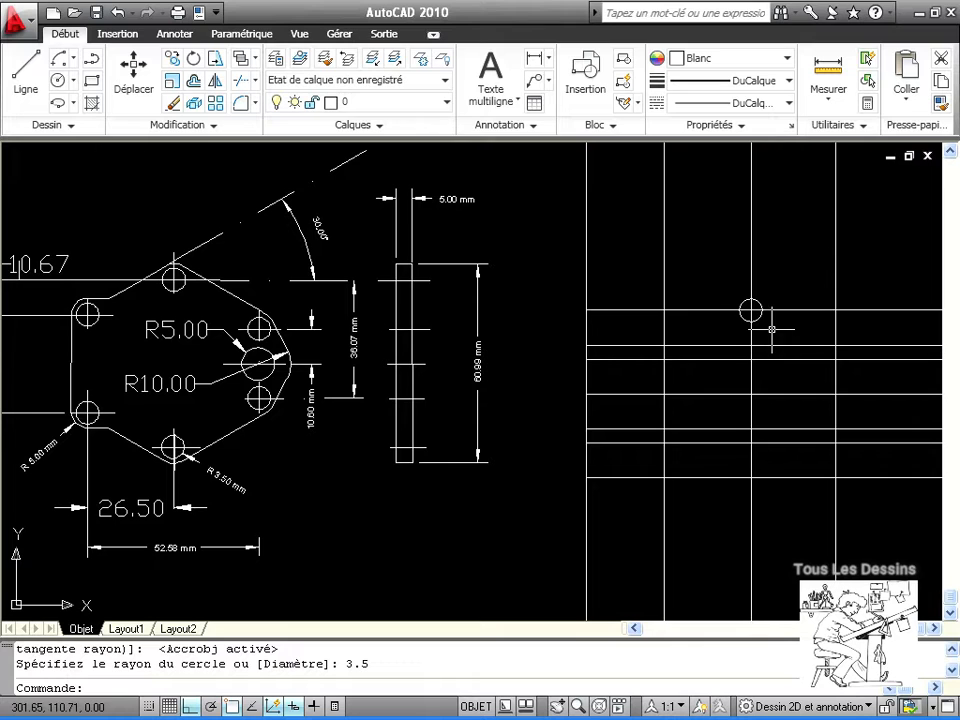
- Copy the 3.5 radius circle from its centre to the two intersections of the rightmost vertical with the 10.6 offset lines
click(172, 58)
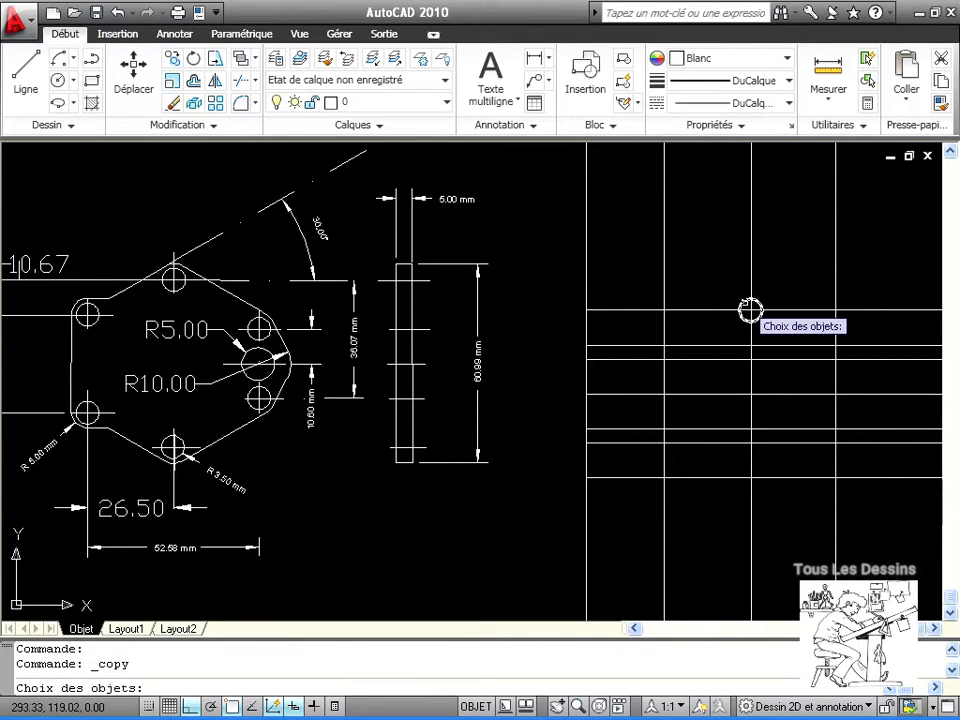
click(750, 309)
key(Return)
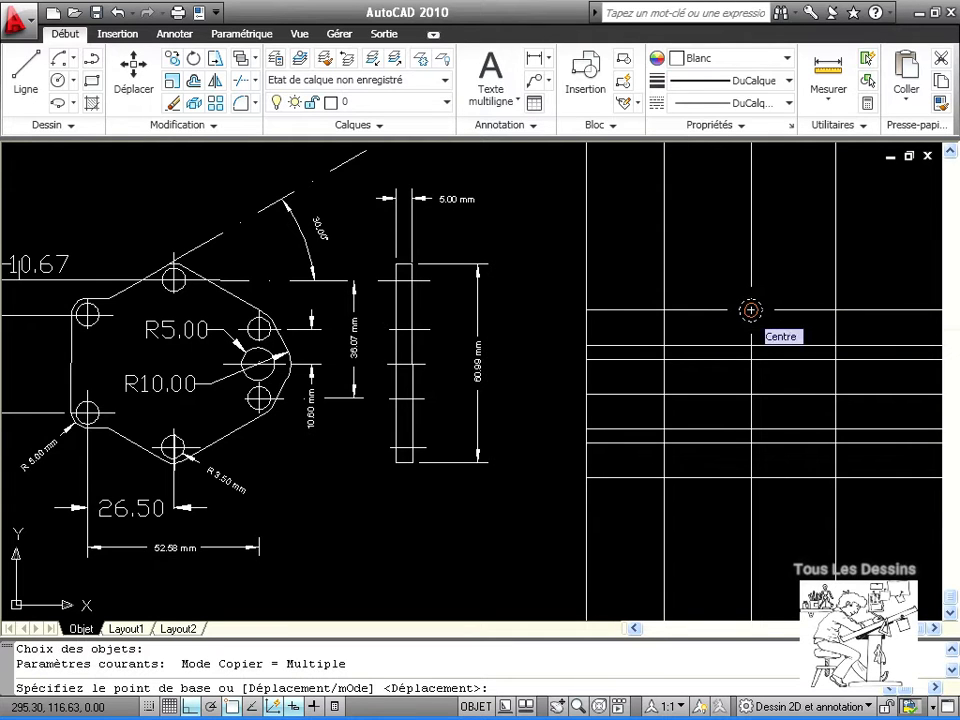
click(751, 310)
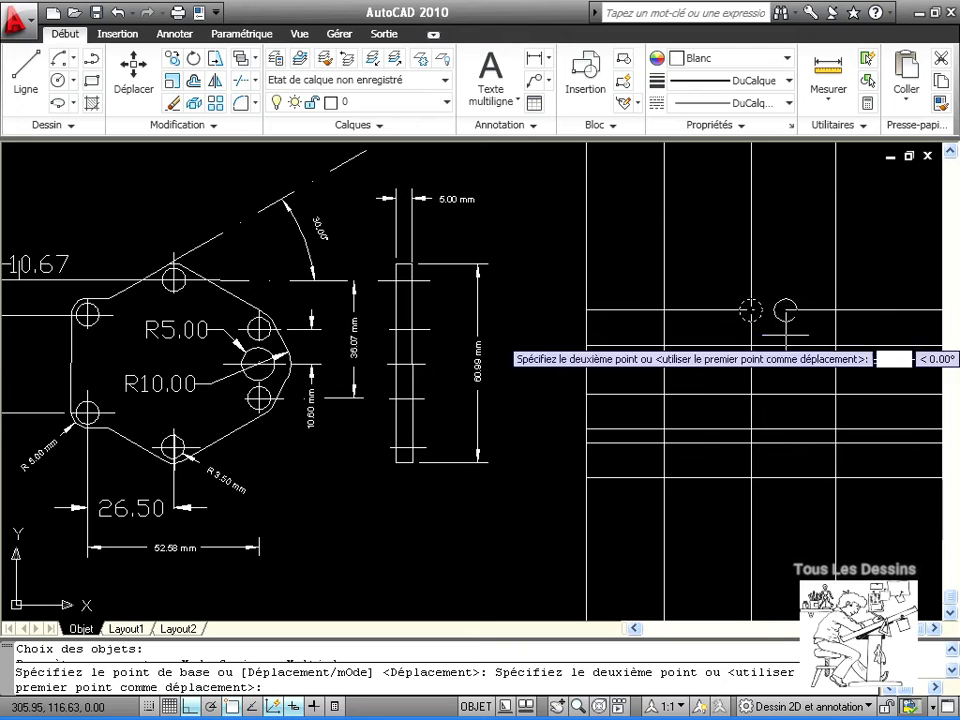
click(836, 345)
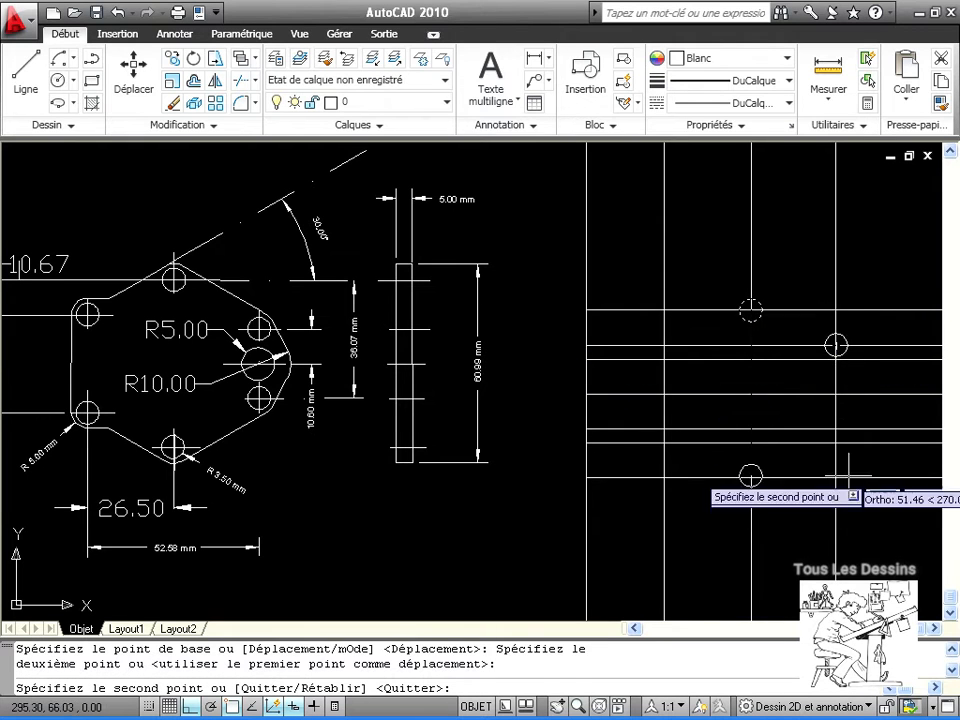
key(ctrl+z)
click(836, 359)
click(836, 429)
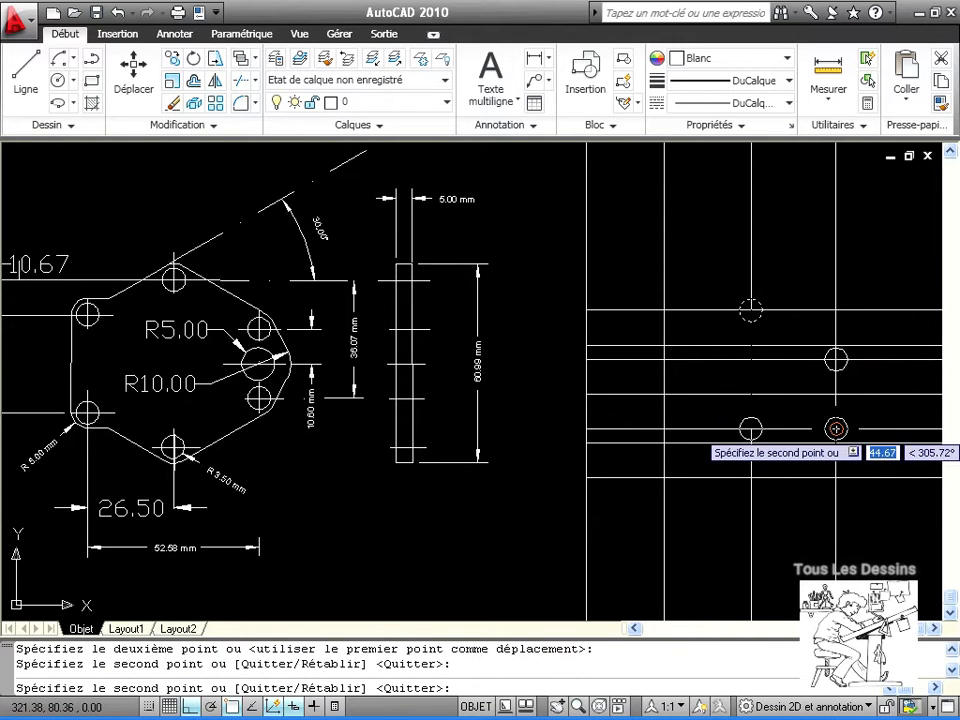
- Place further copies on the left hole vertical at both 15 offset lines and on the middle vertical at the lowest horizontal
click(664, 443)
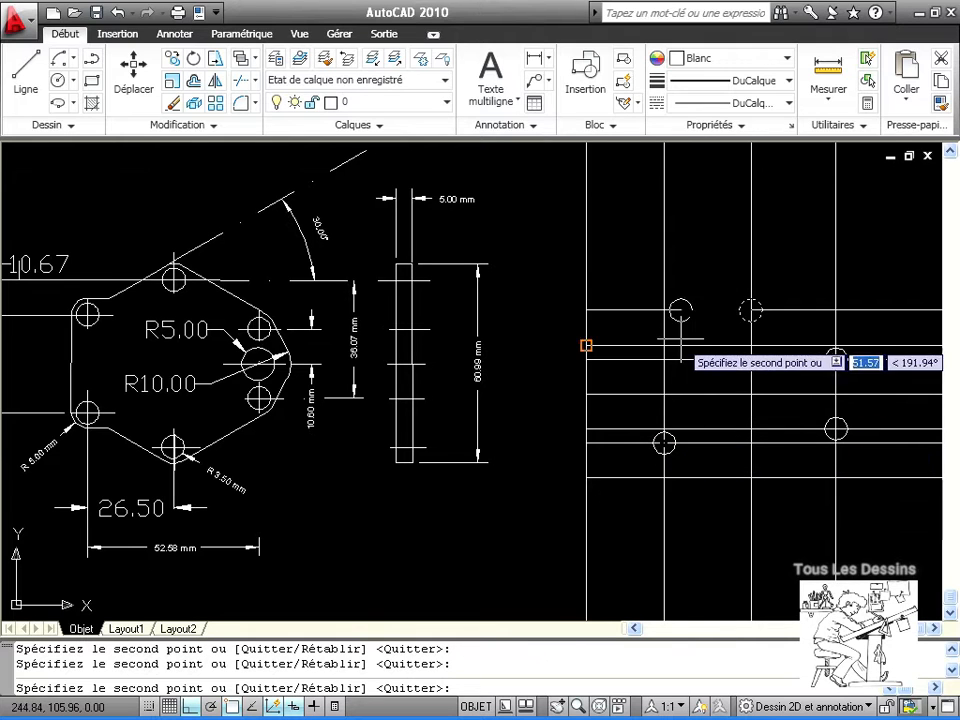
click(664, 345)
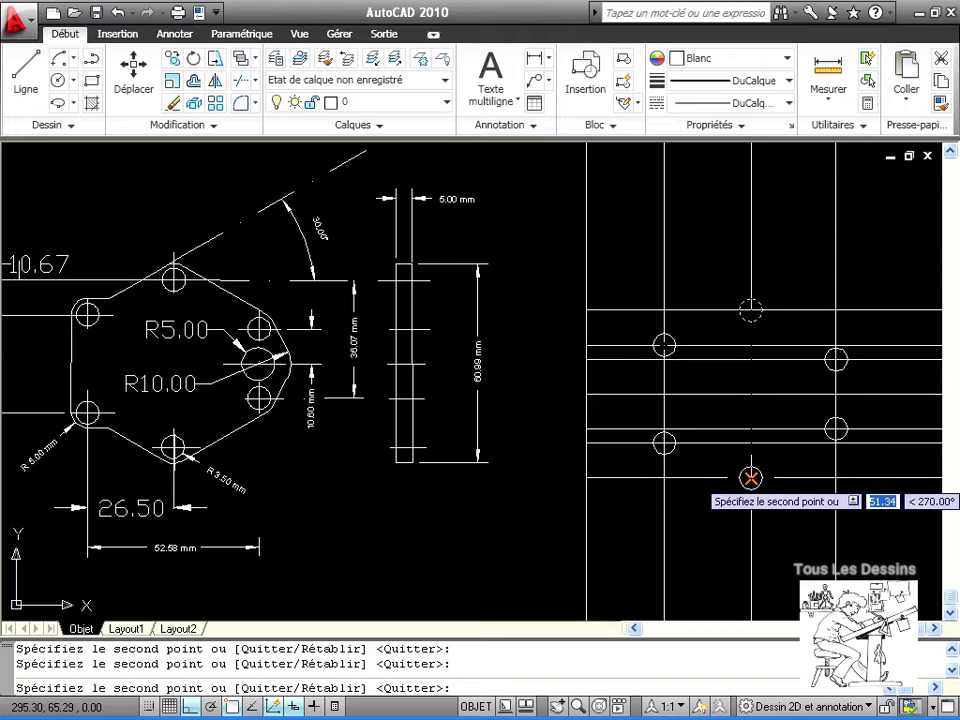
click(751, 478)
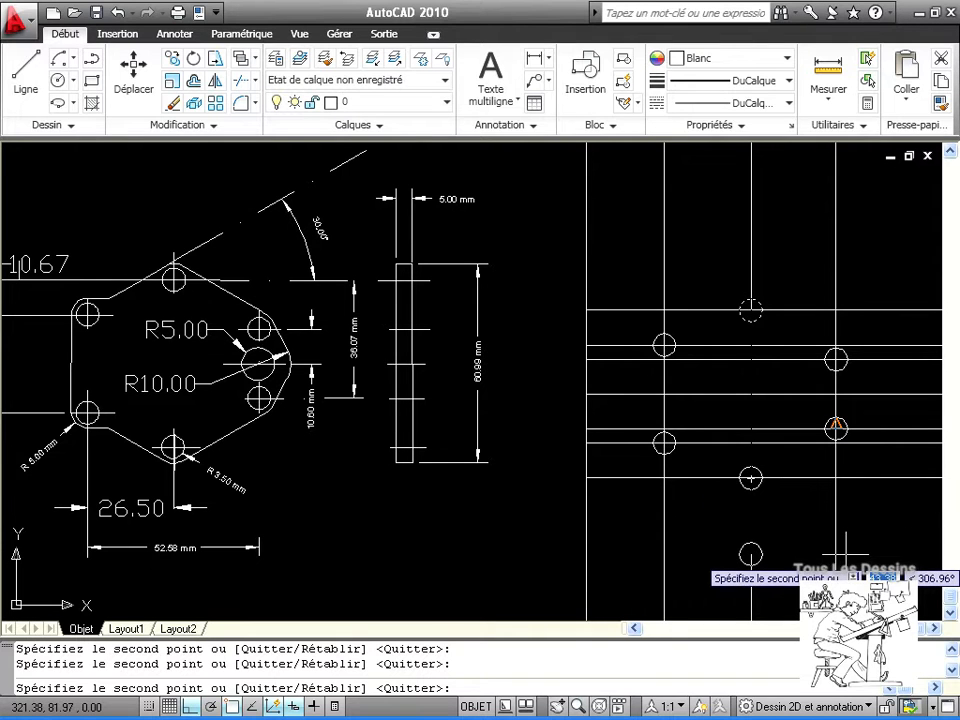
key(Return)
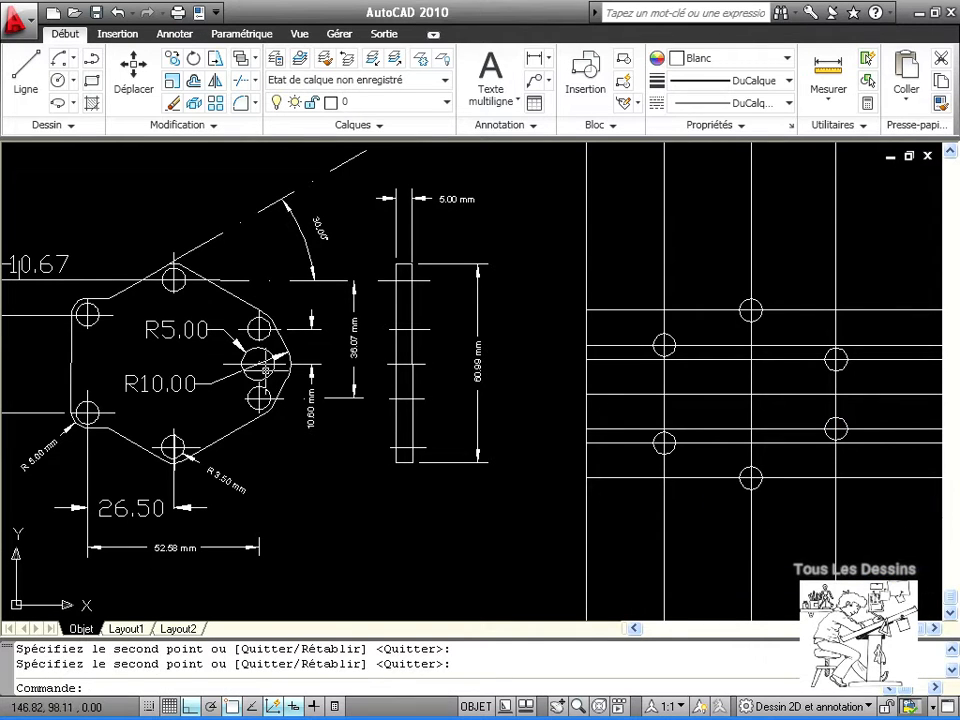
- Draw a circle of radius 5 centred where the rightmost vertical meets the middle horizontal line
click(57, 80)
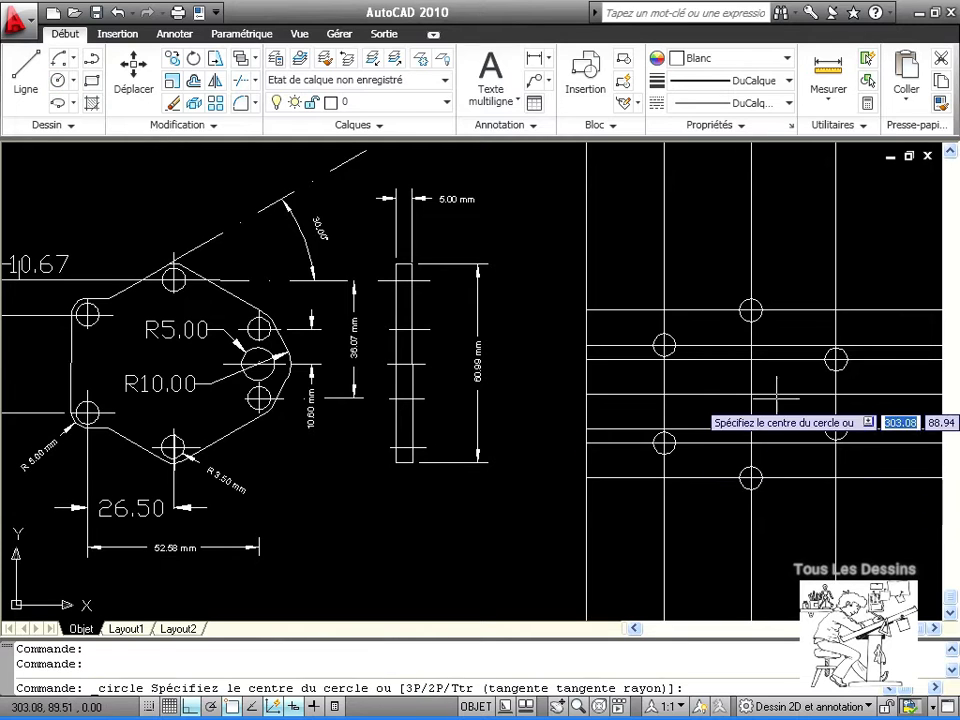
click(836, 394)
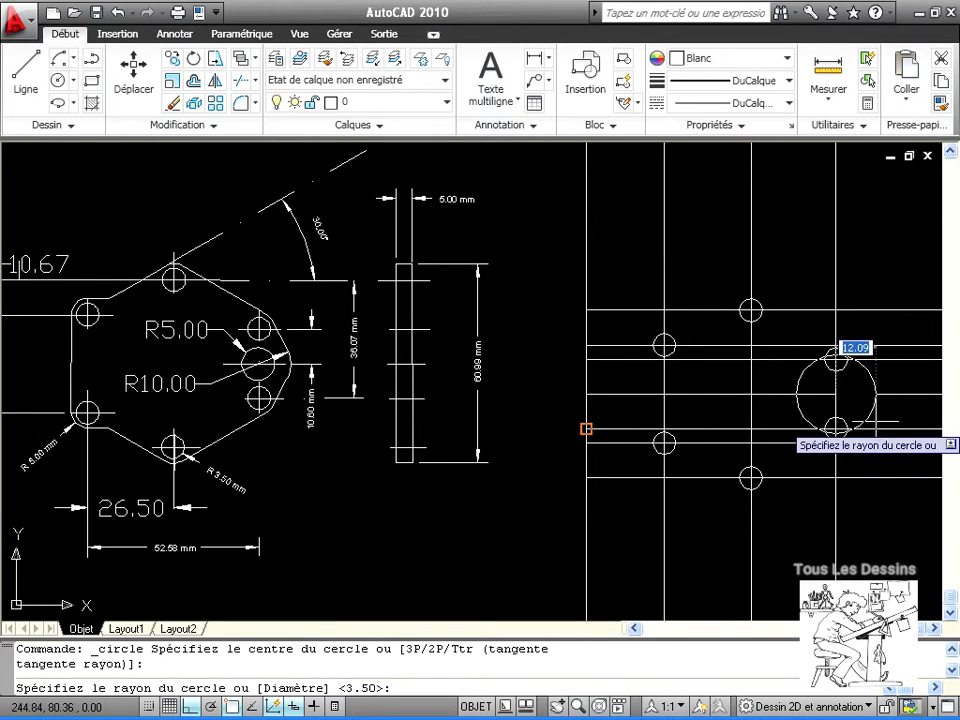
key(Return)
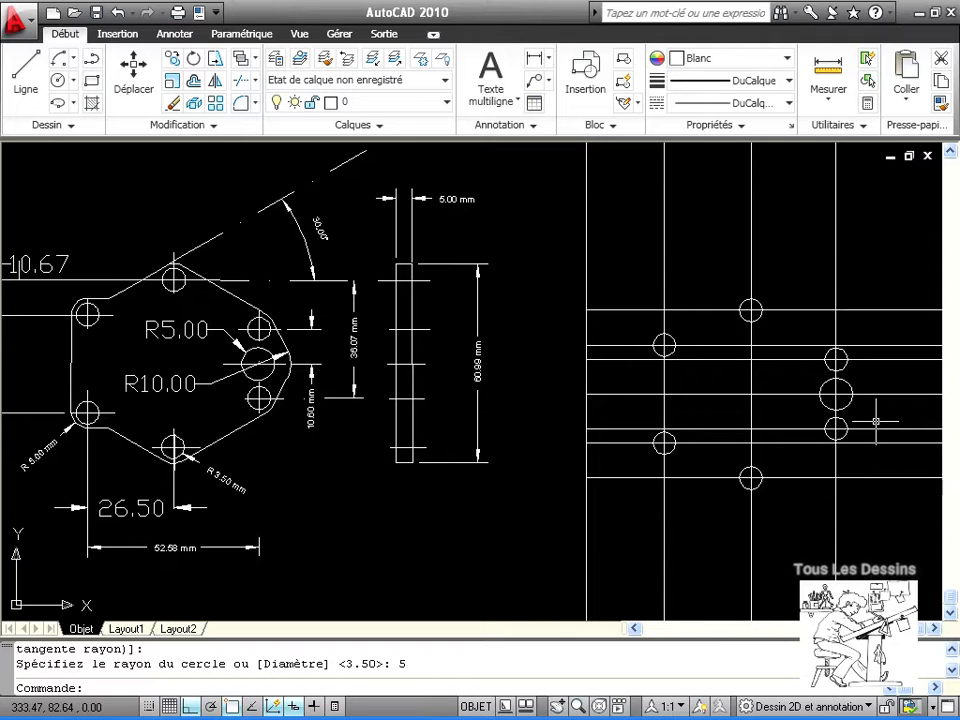
- Copy the radius 5 circle from its centre onto the centres of the lower and upper holes of the leftmost column
click(58, 82)
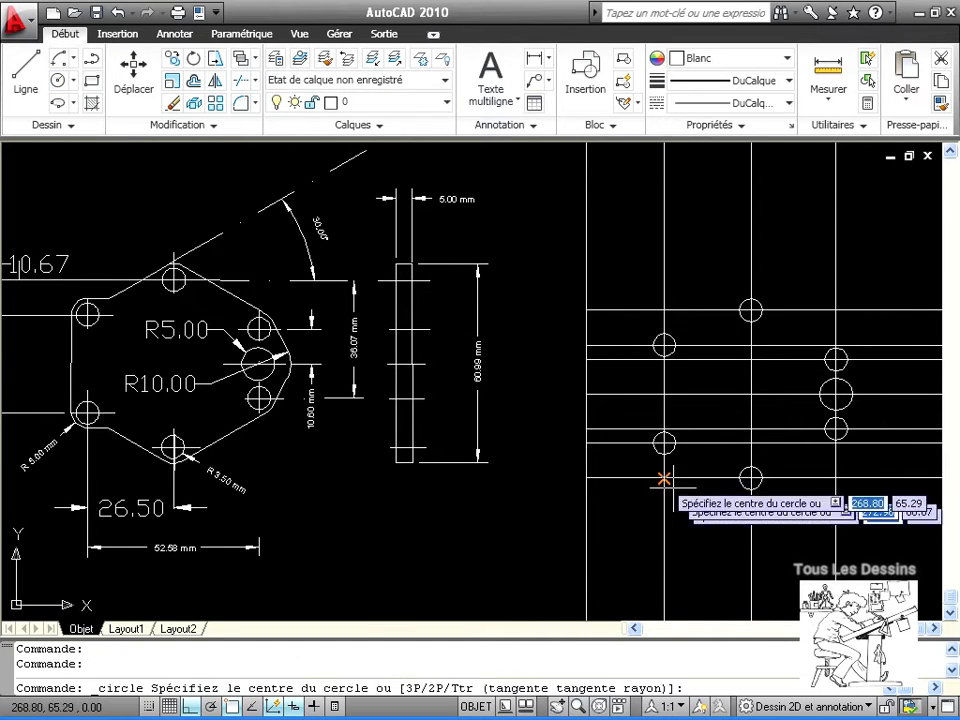
click(172, 59)
click(849, 386)
key(Return)
click(836, 394)
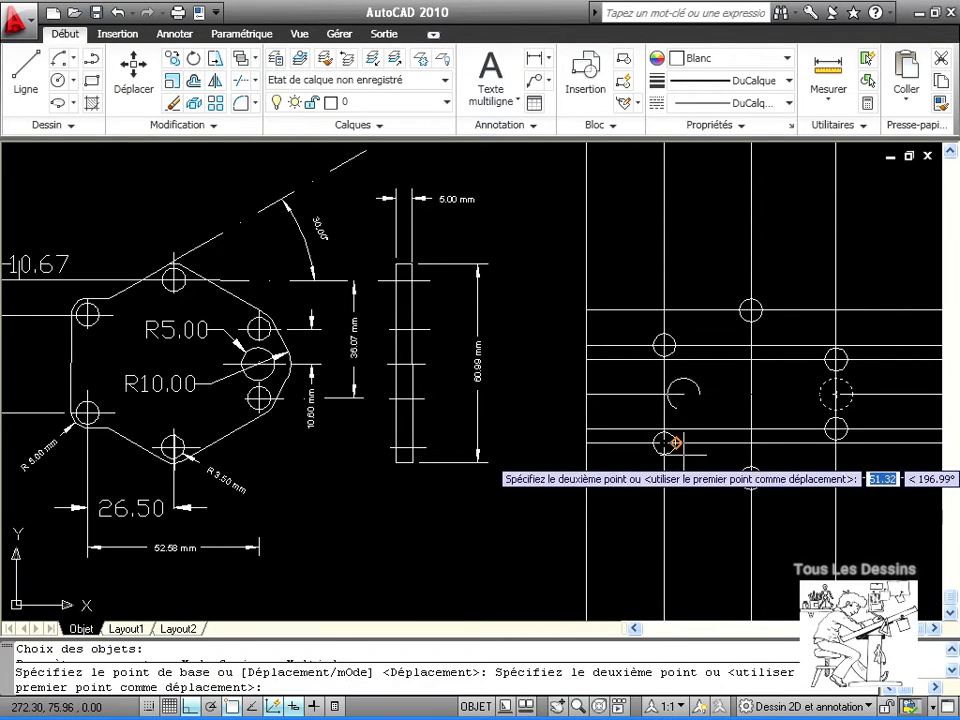
click(664, 442)
click(664, 345)
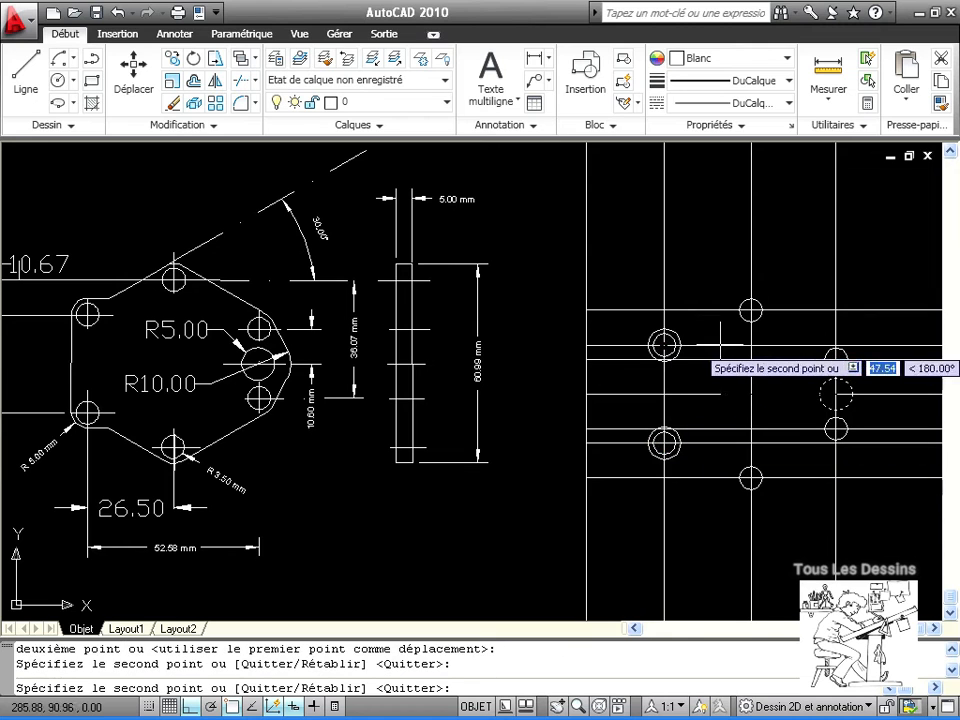
- Place further radius 5 copies around both holes of the middle column and both small holes of the rightmost column
click(751, 310)
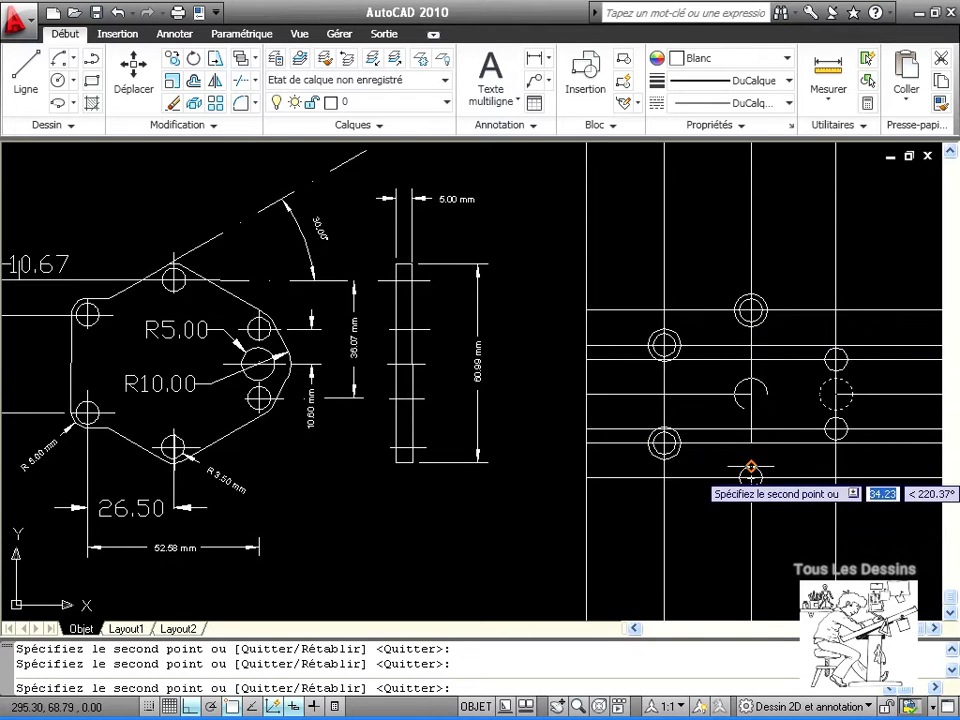
click(751, 478)
click(836, 428)
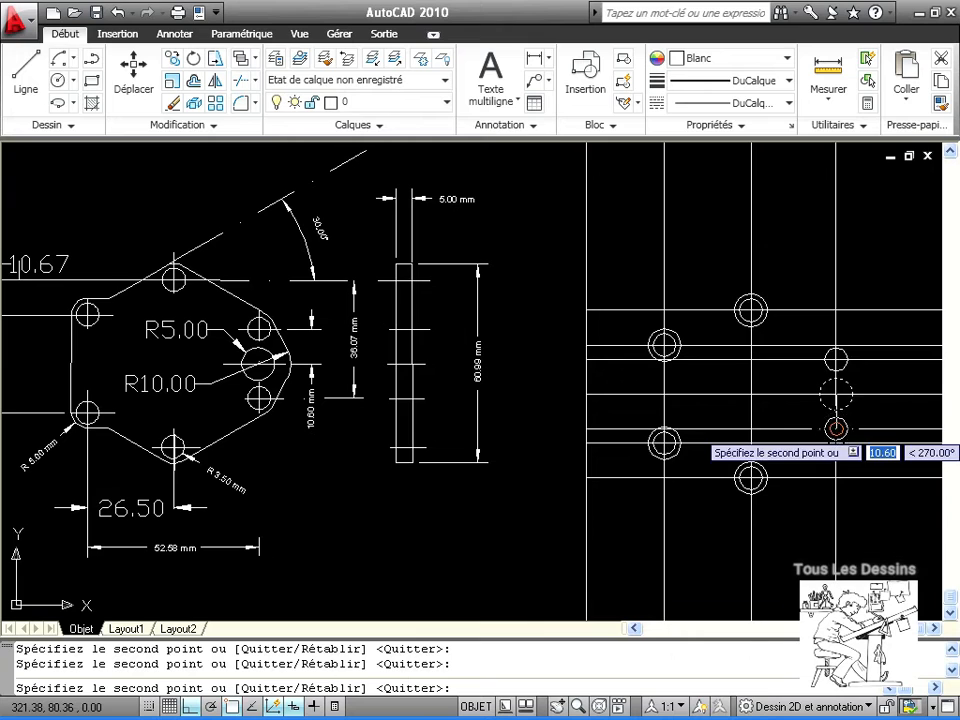
click(836, 358)
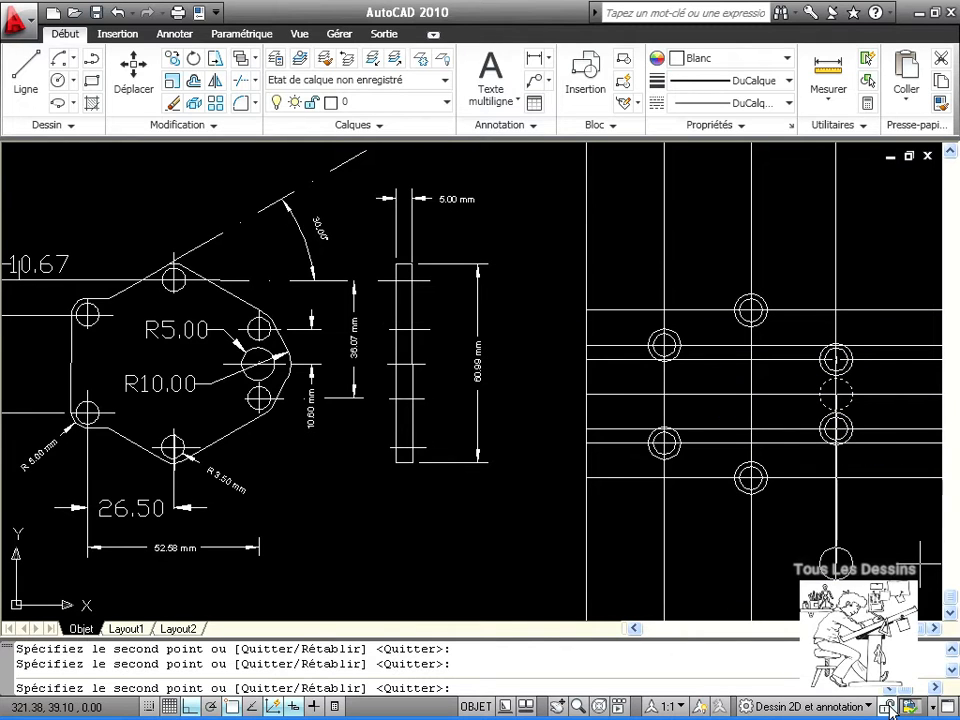
key(Escape)
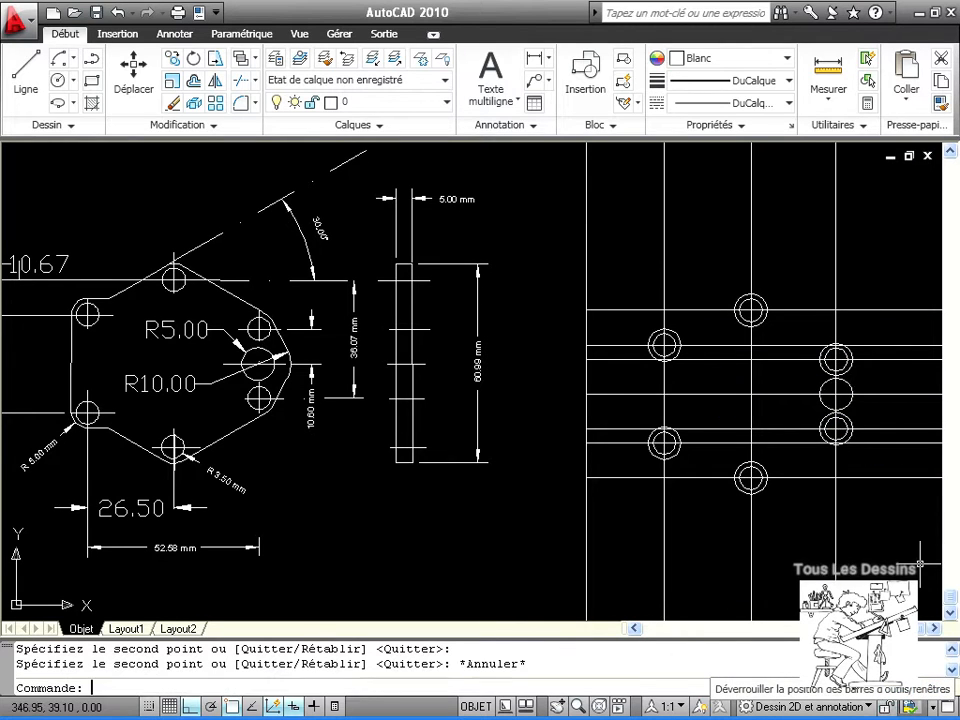
- Draw a circle of radius 10 concentric with the radius 5 circle on the rightmost vertical line
click(59, 80)
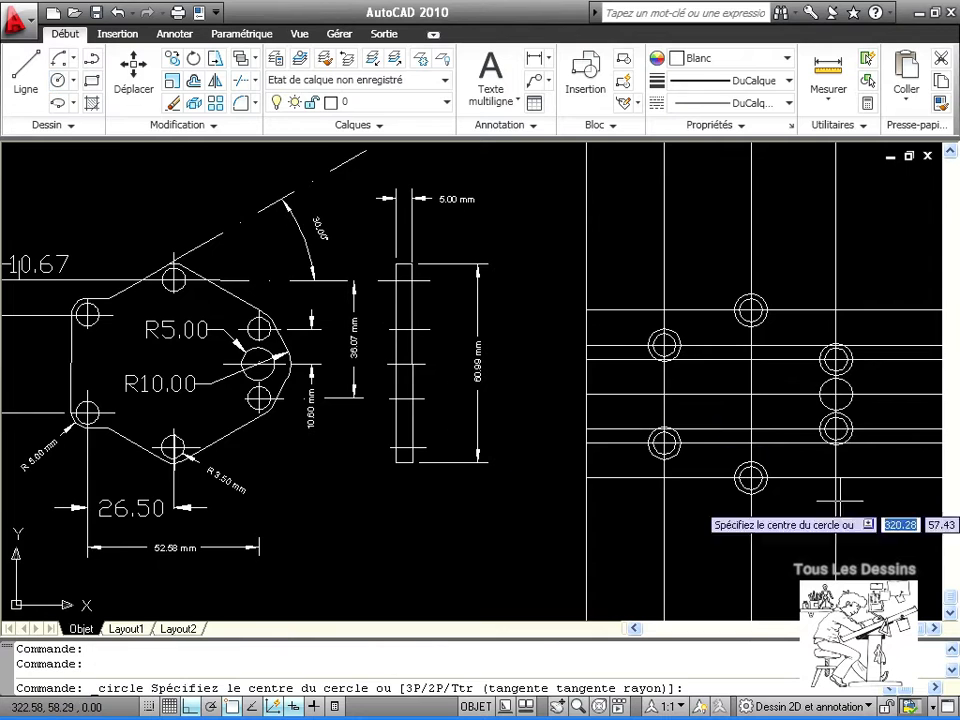
click(836, 393)
text(10)
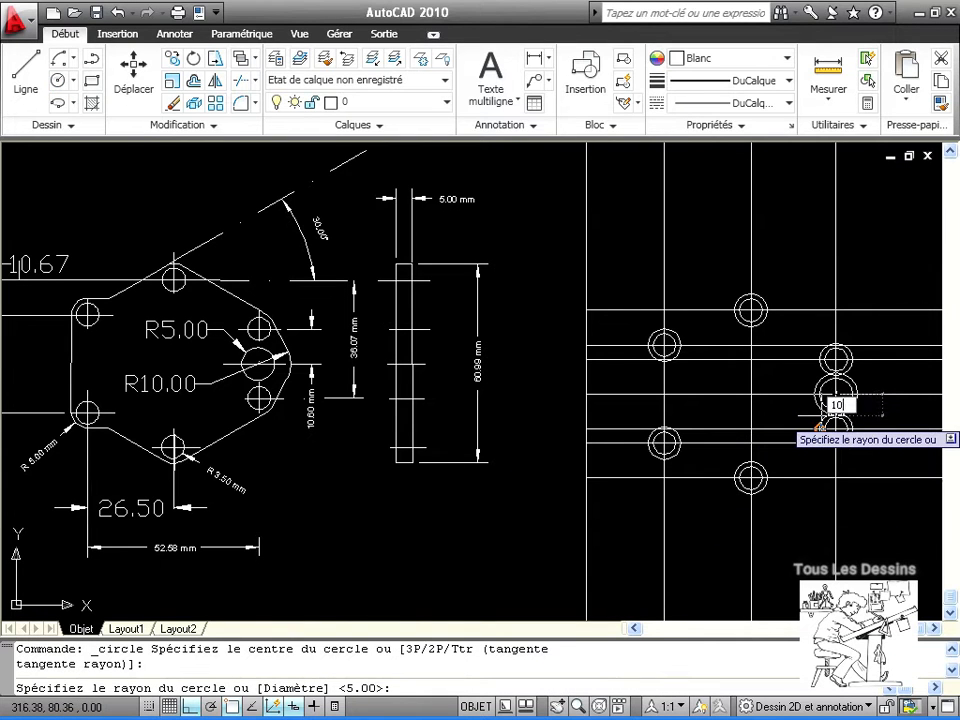
key(Return)
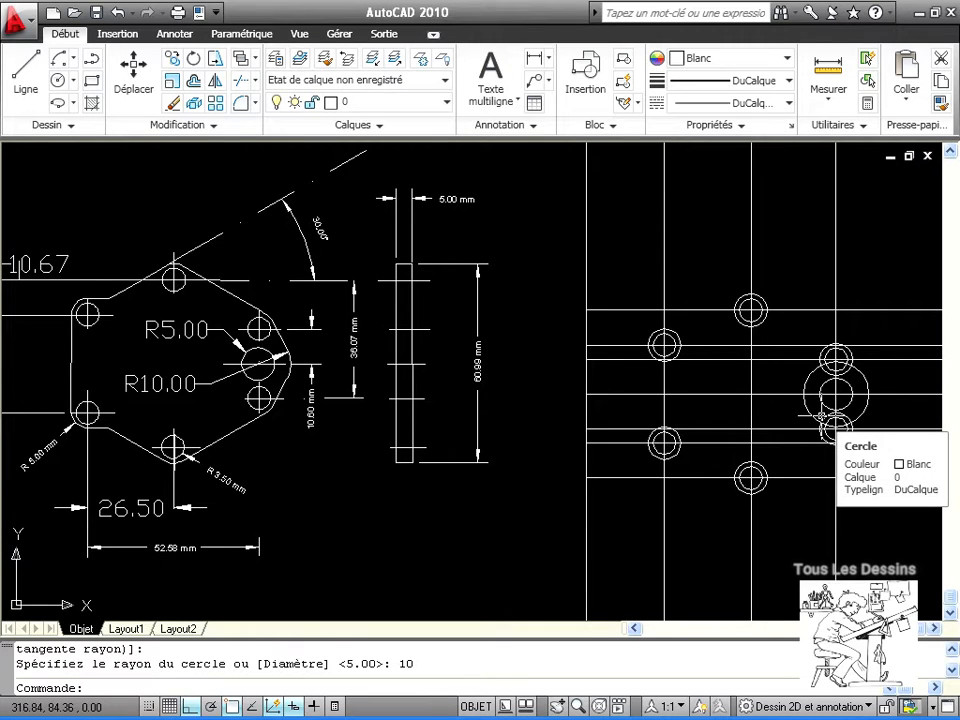
- Draw a vertical line joining the outer left quadrants of the two radius 5 circles in the leftmost column
click(26, 72)
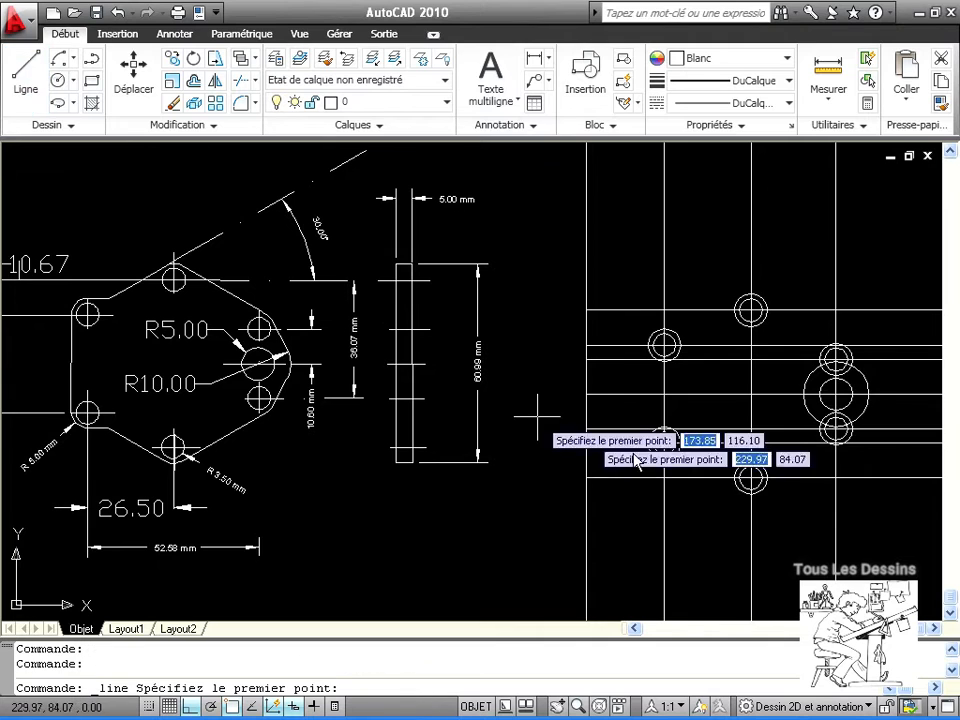
click(650, 345)
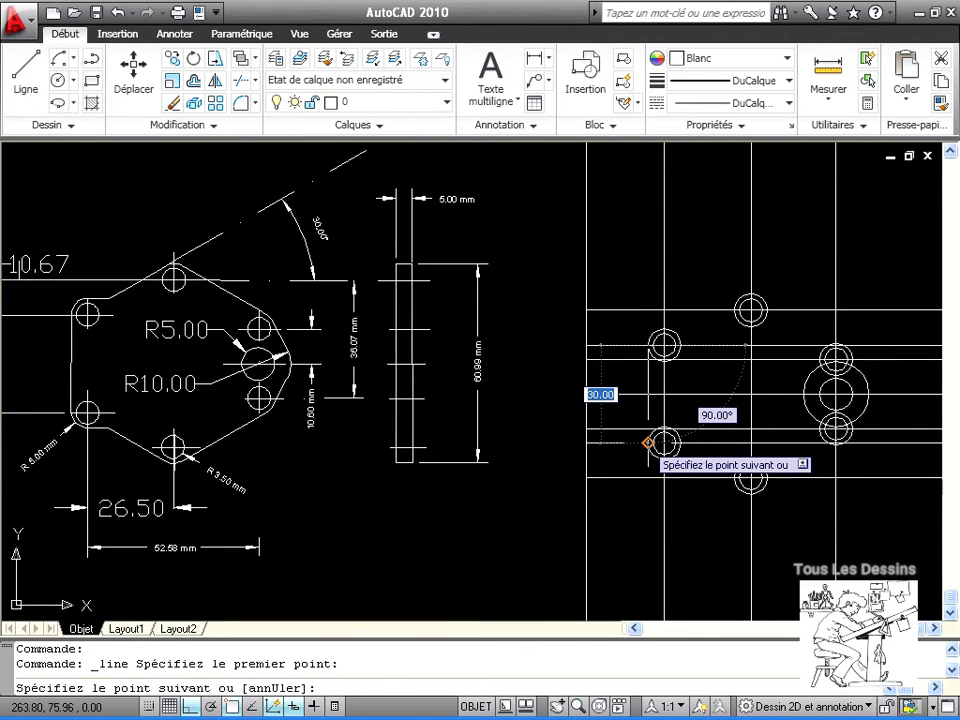
click(650, 441)
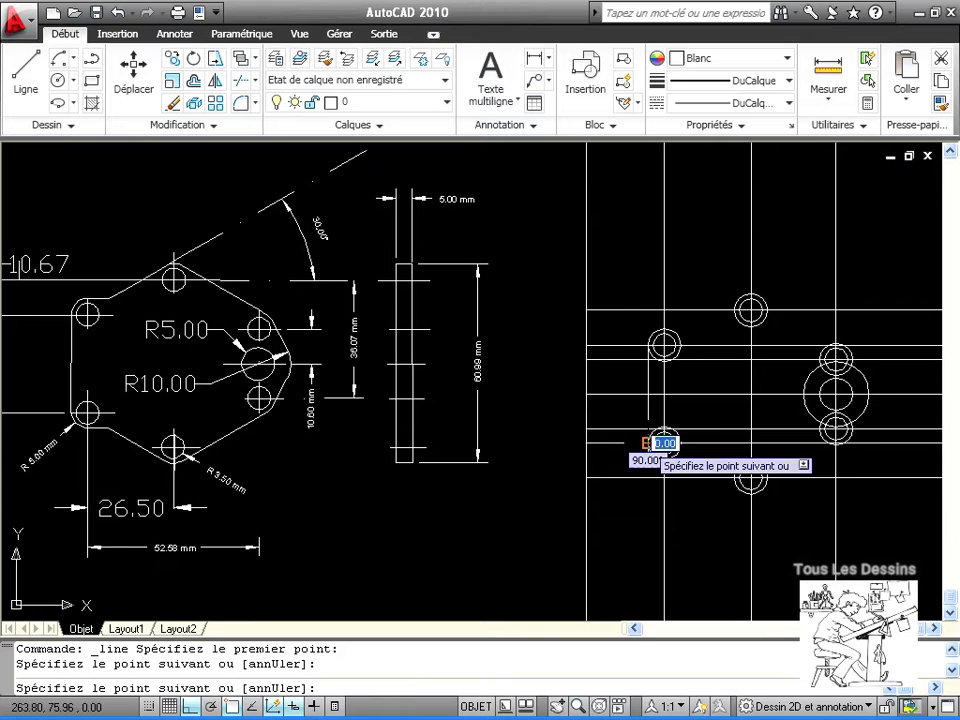
key(Return)
- Draw short horizontal lines rightward from the leftmost circles' outer quadrants, the upper one about 16.5 long from the top quadrant
click(26, 70)
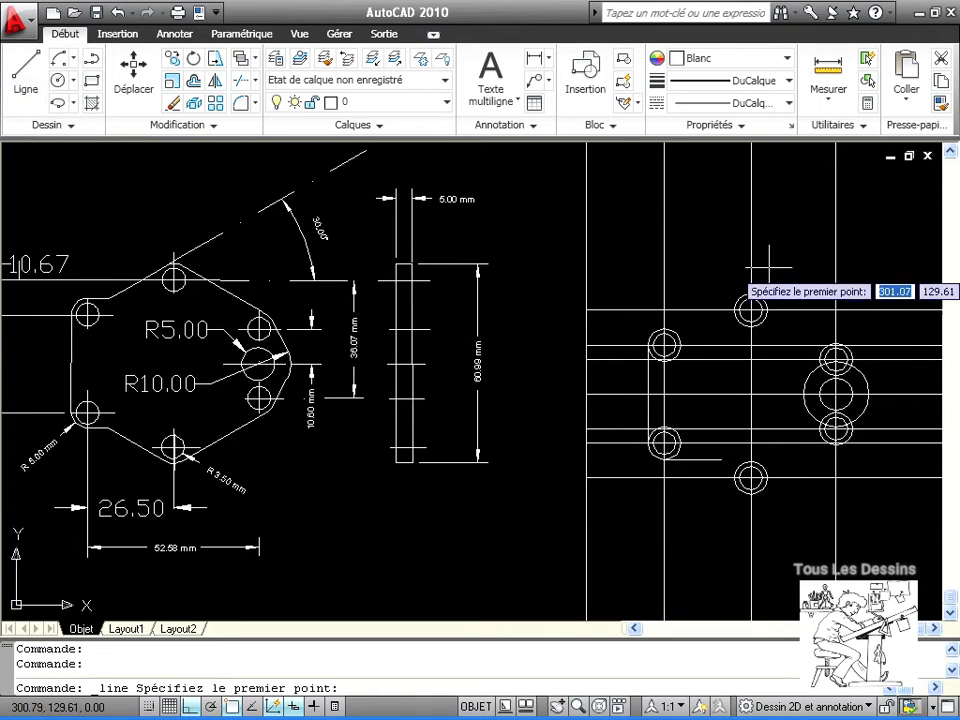
click(664, 328)
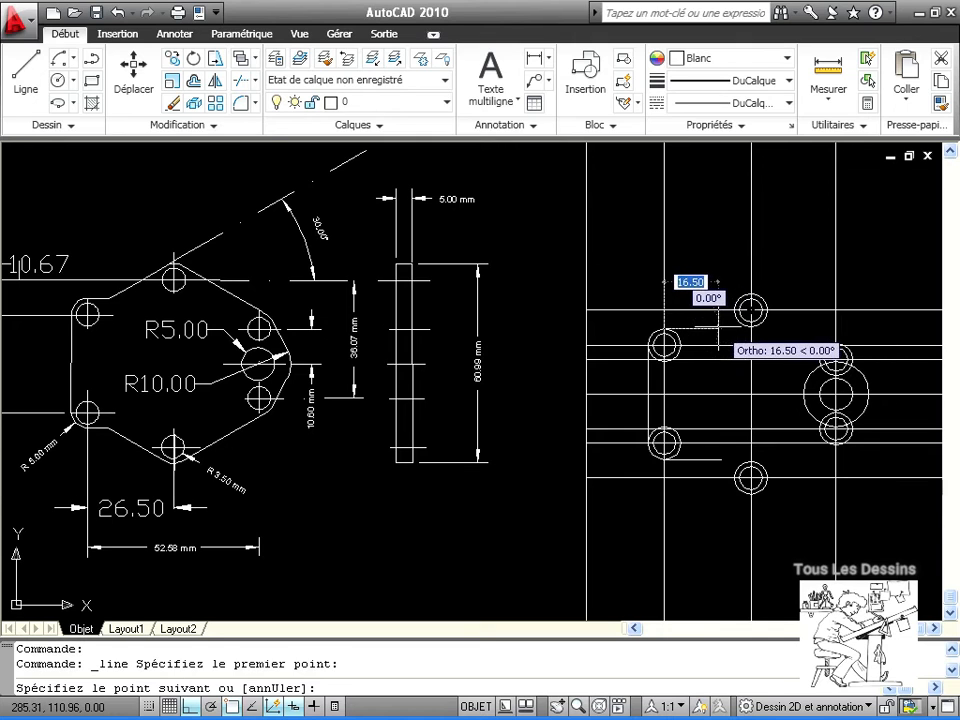
click(718, 338)
key(Return)
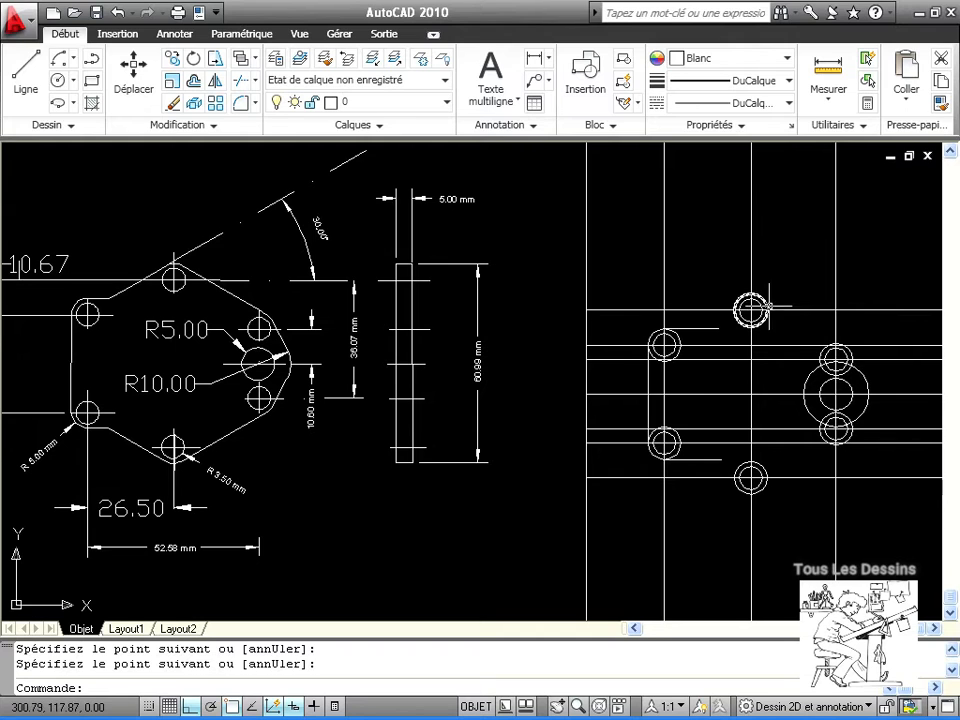
- In Dessin6.dwg, trim the small rectangle and the shallow oblique line to the right of the long slanted line, used as cutting edge
mouse_move(836, 501)
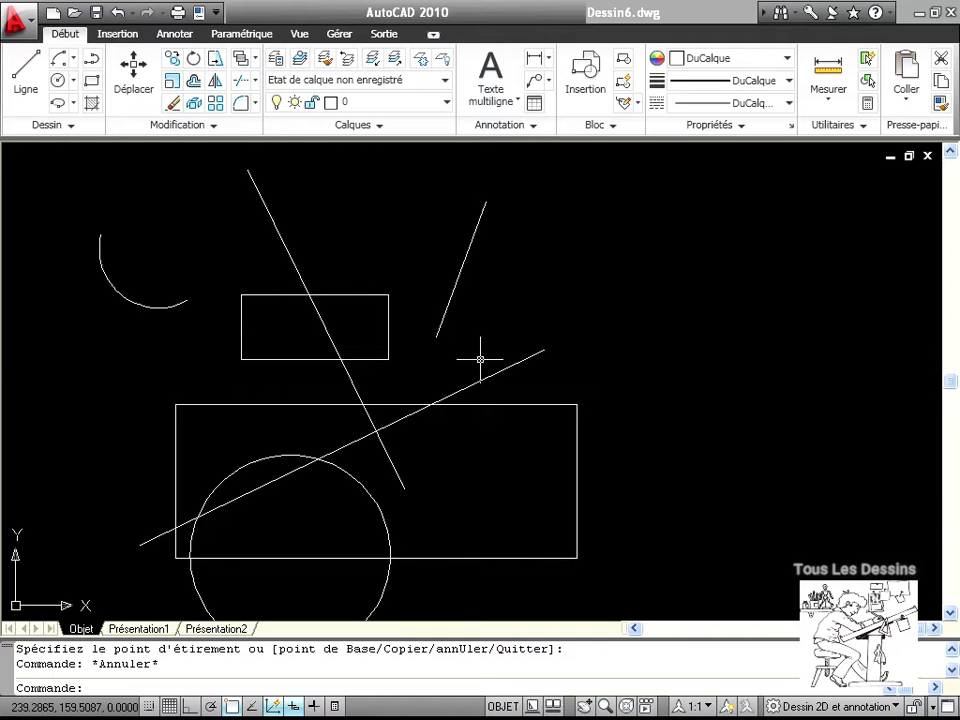
click(389, 300)
click(241, 82)
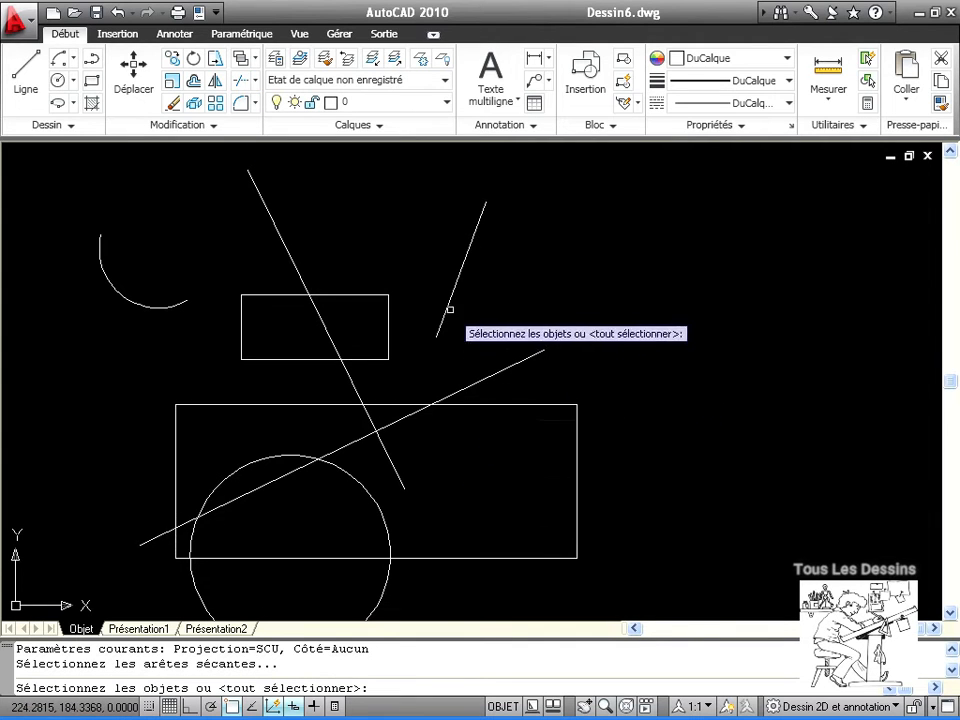
click(328, 336)
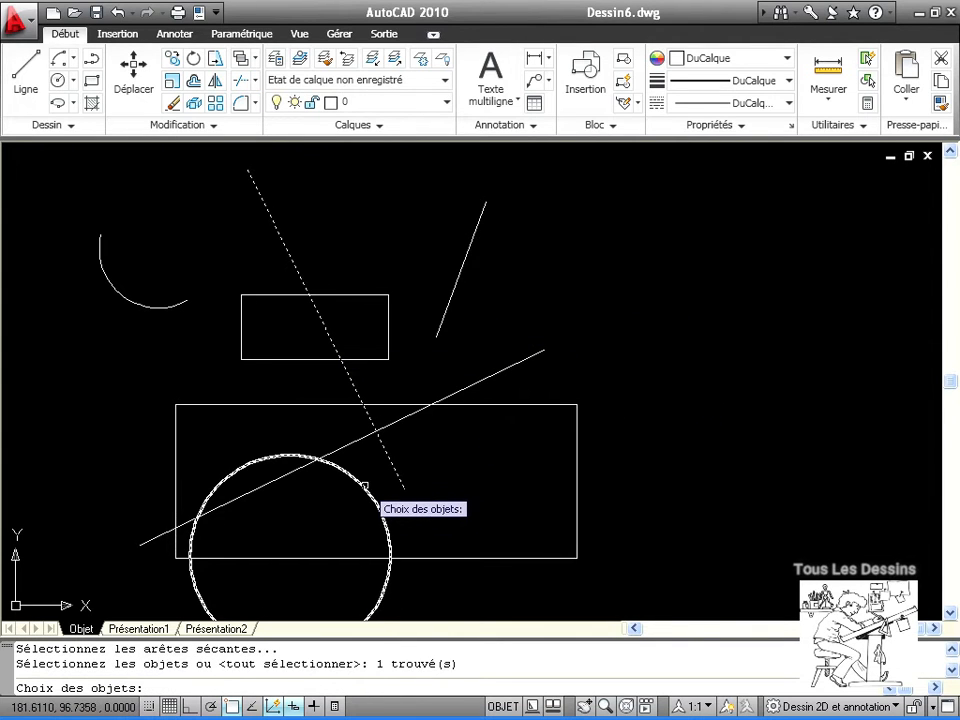
key(Return)
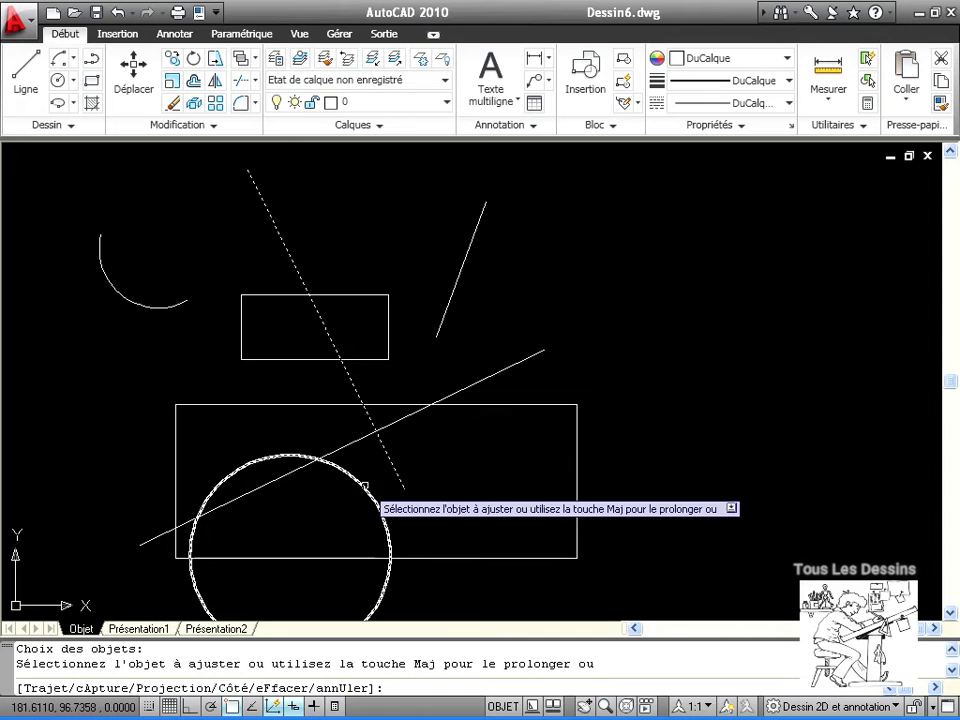
click(364, 358)
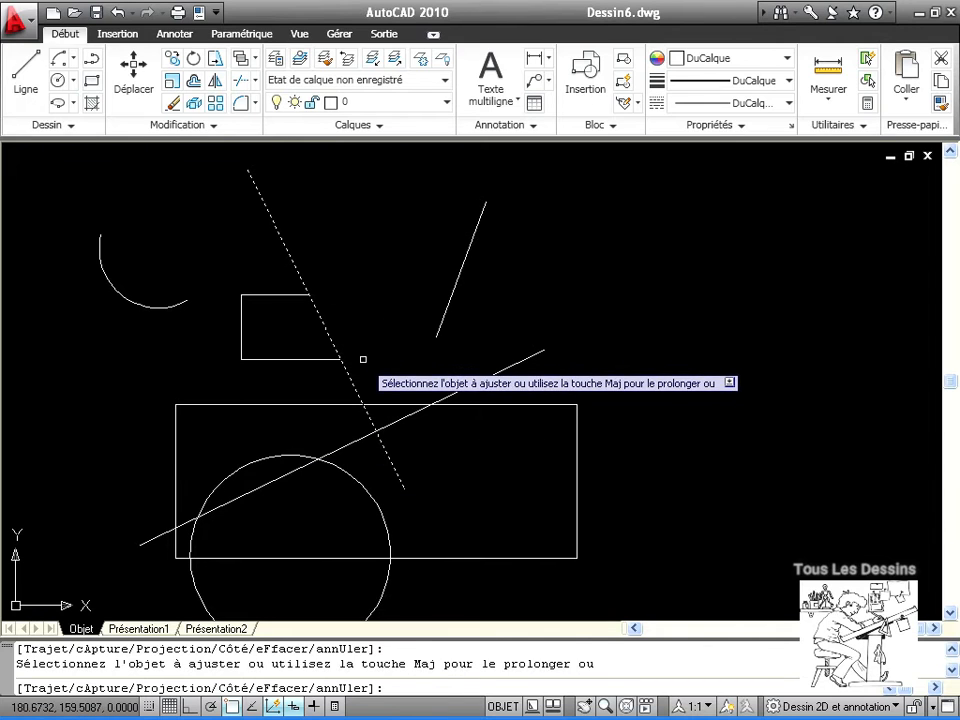
click(408, 416)
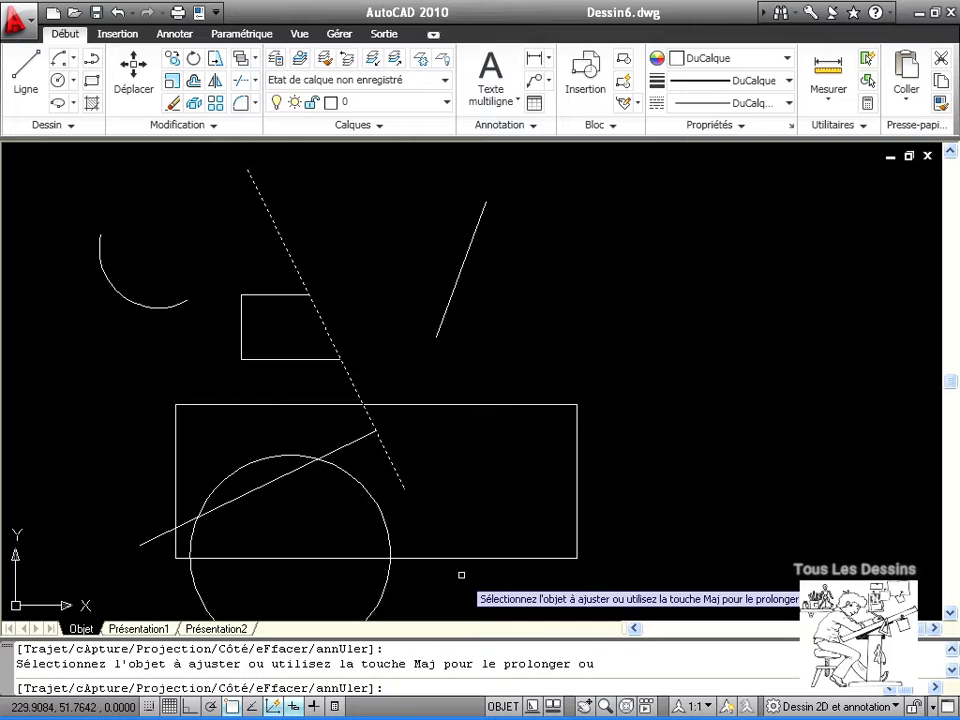
key(Escape)
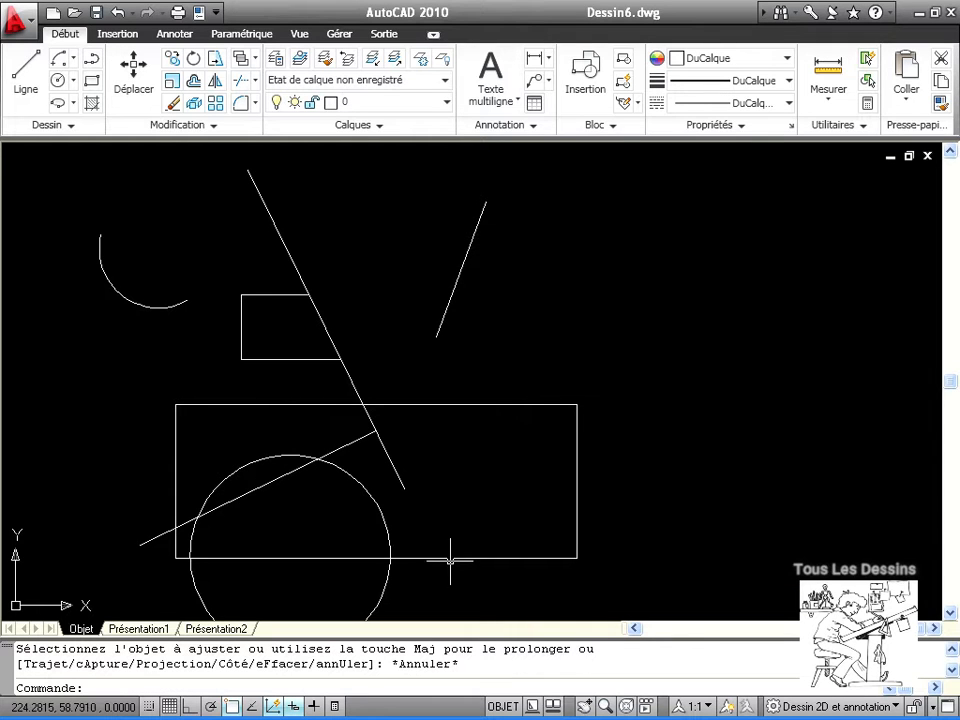
- Using all objects as cutting edges, trim the slanted line inside the small rectangle and just inside the large one, plus the large rectangle's upper-left edge
click(243, 82)
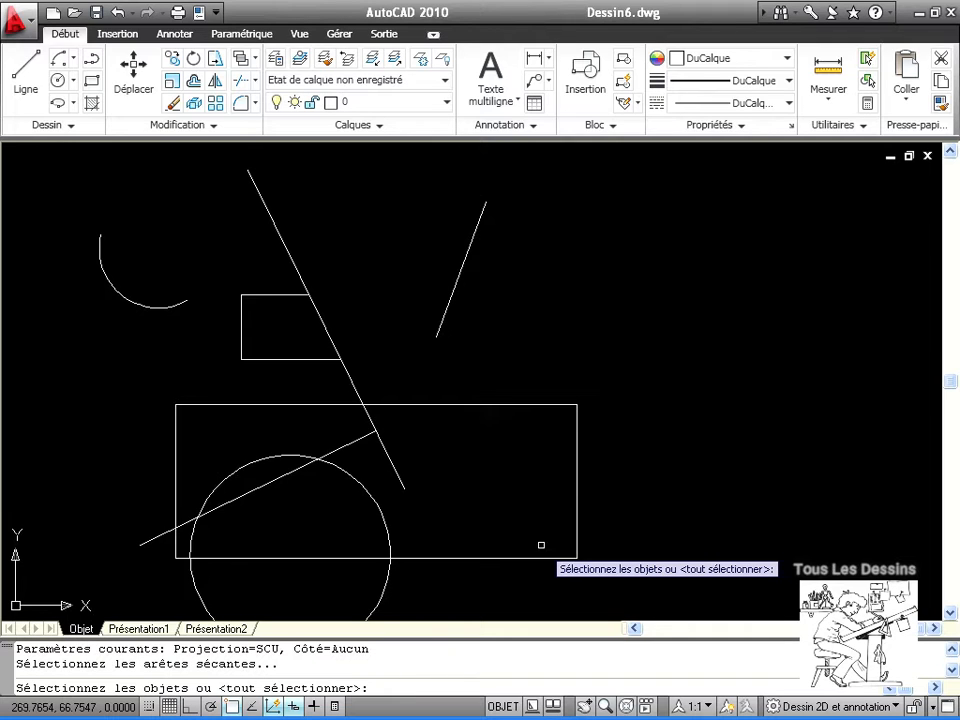
key(Return)
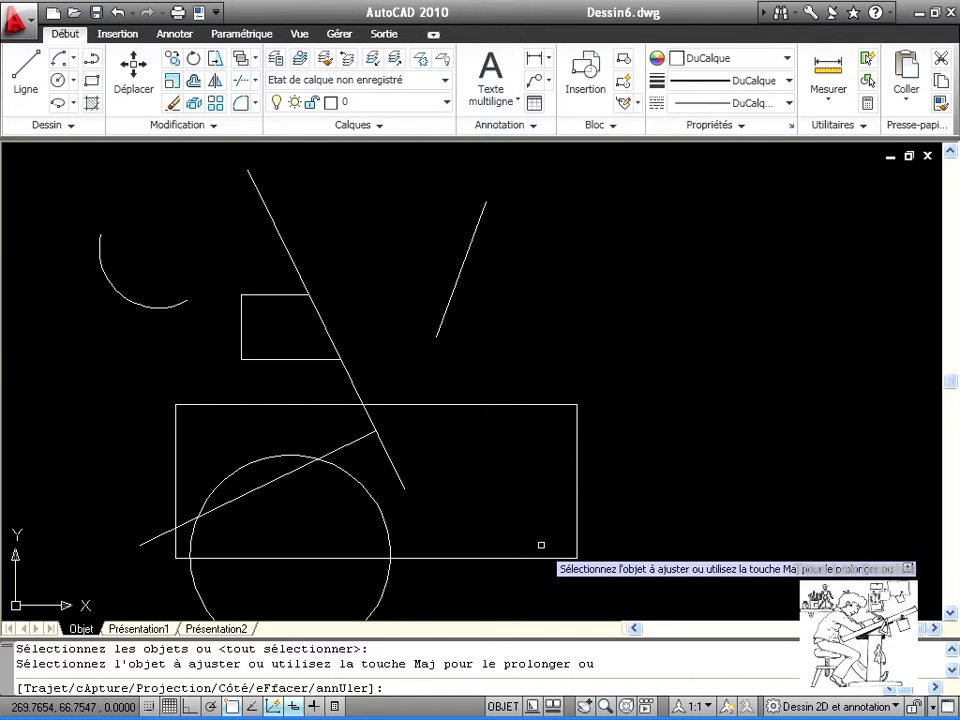
click(367, 413)
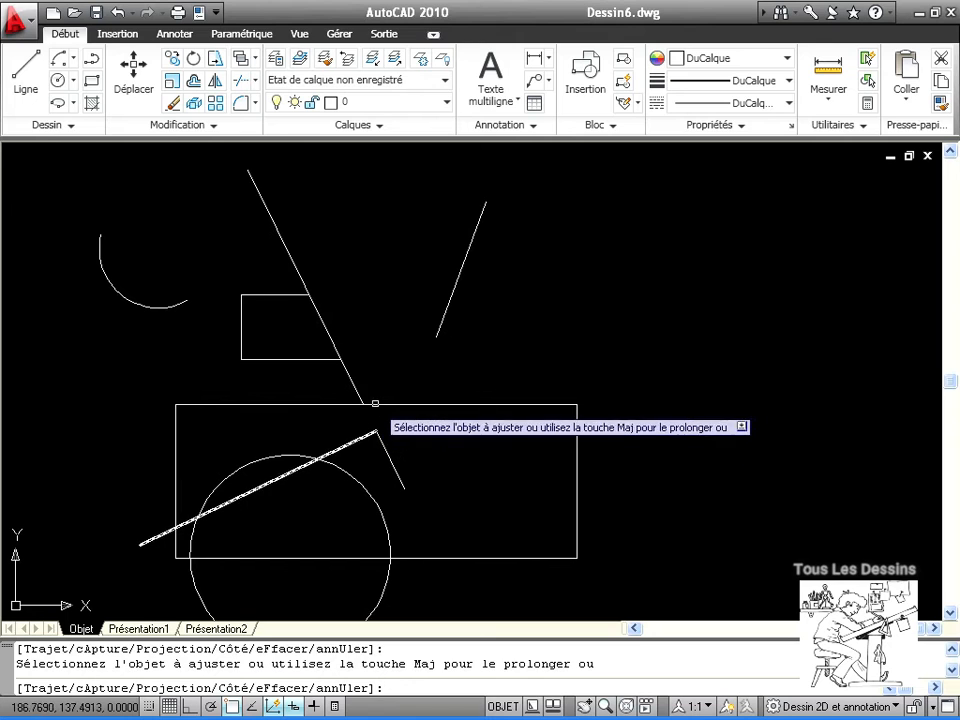
click(323, 323)
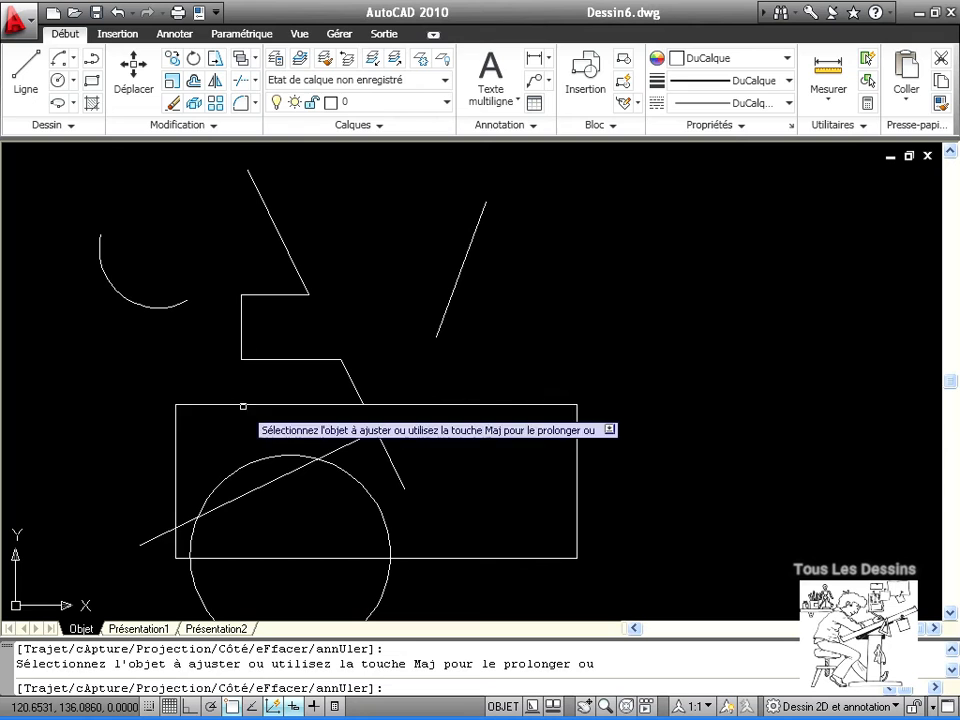
click(284, 403)
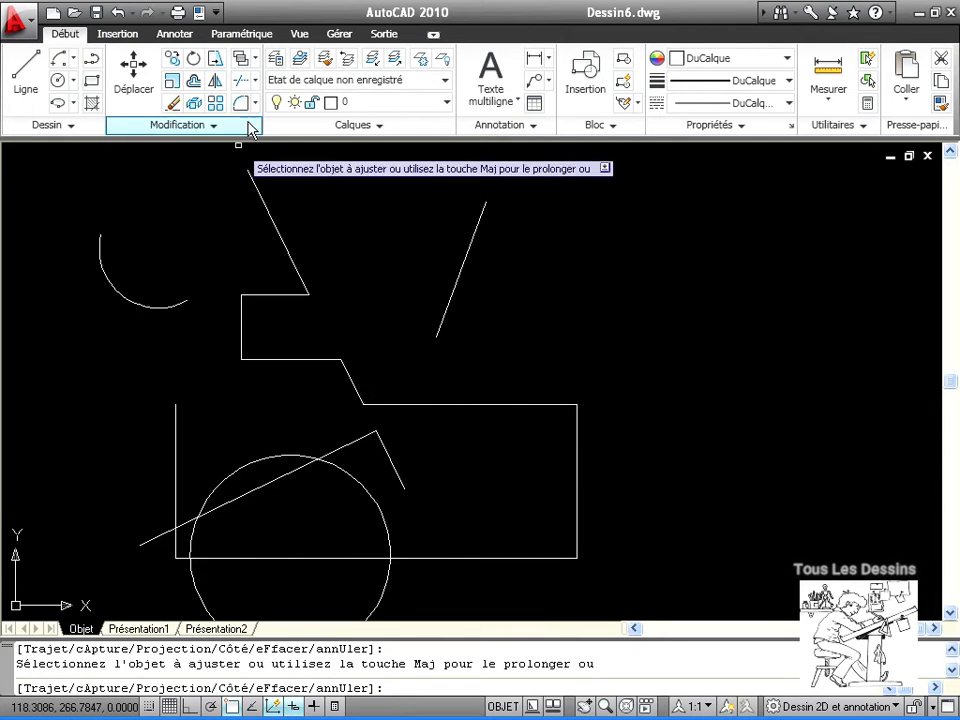
- Extend the short steep line, the lower slanted segment and the shallow oblique line to the large rectangle, used as boundary
click(257, 82)
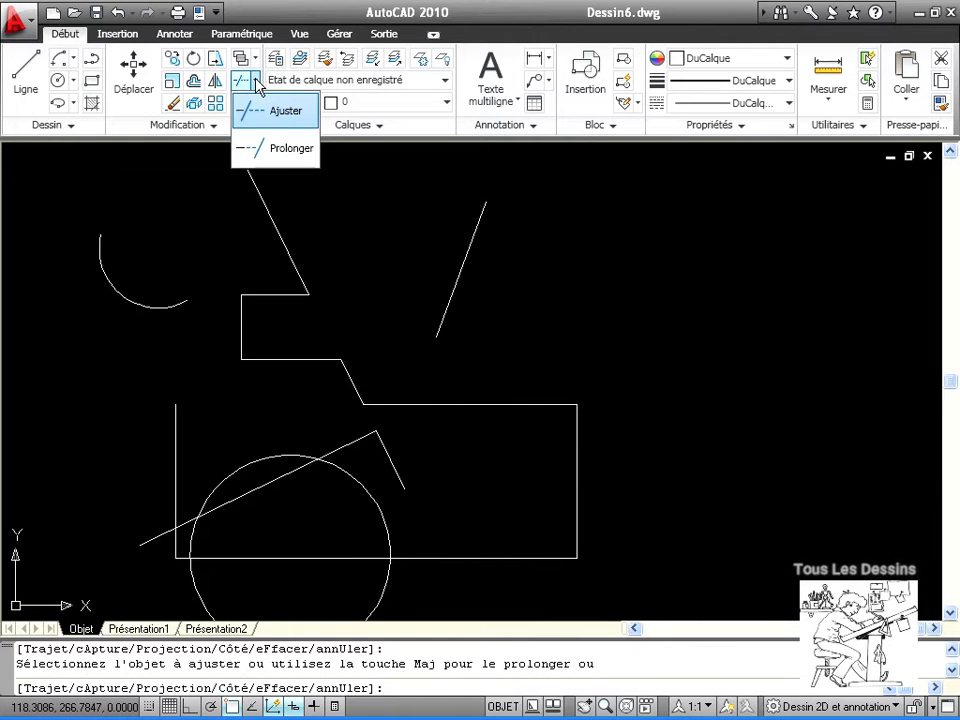
click(291, 149)
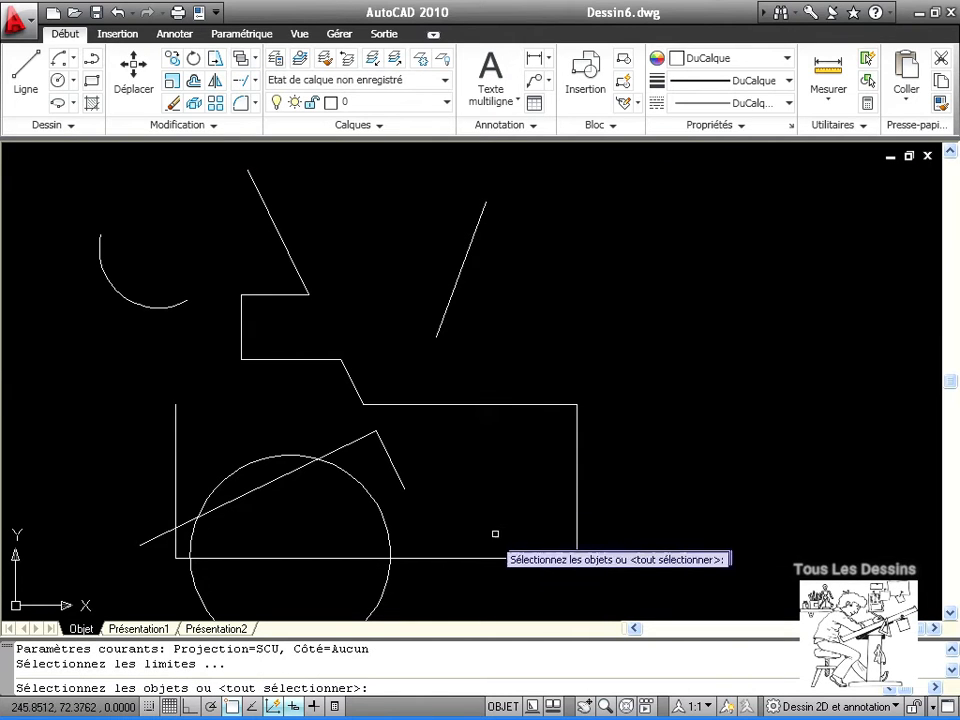
click(469, 403)
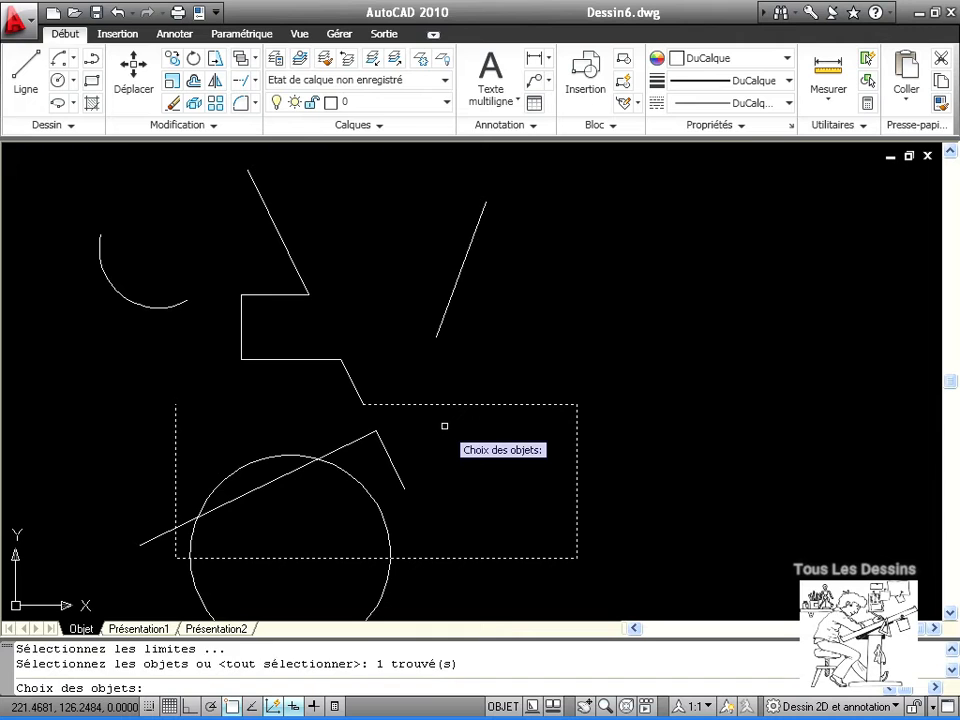
key(Return)
click(438, 333)
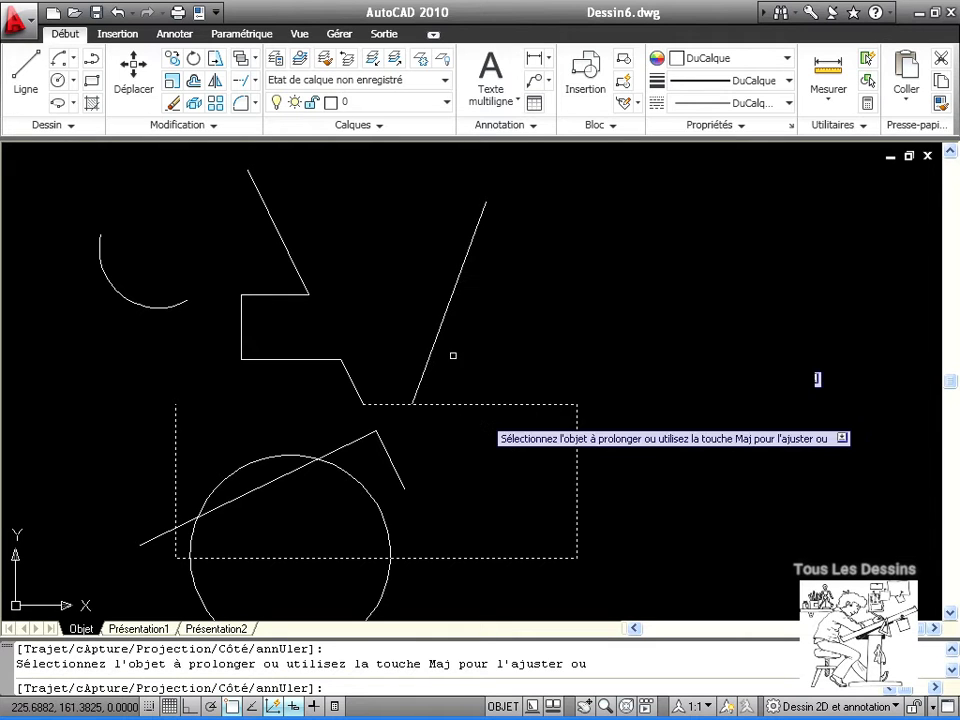
click(351, 385)
click(358, 446)
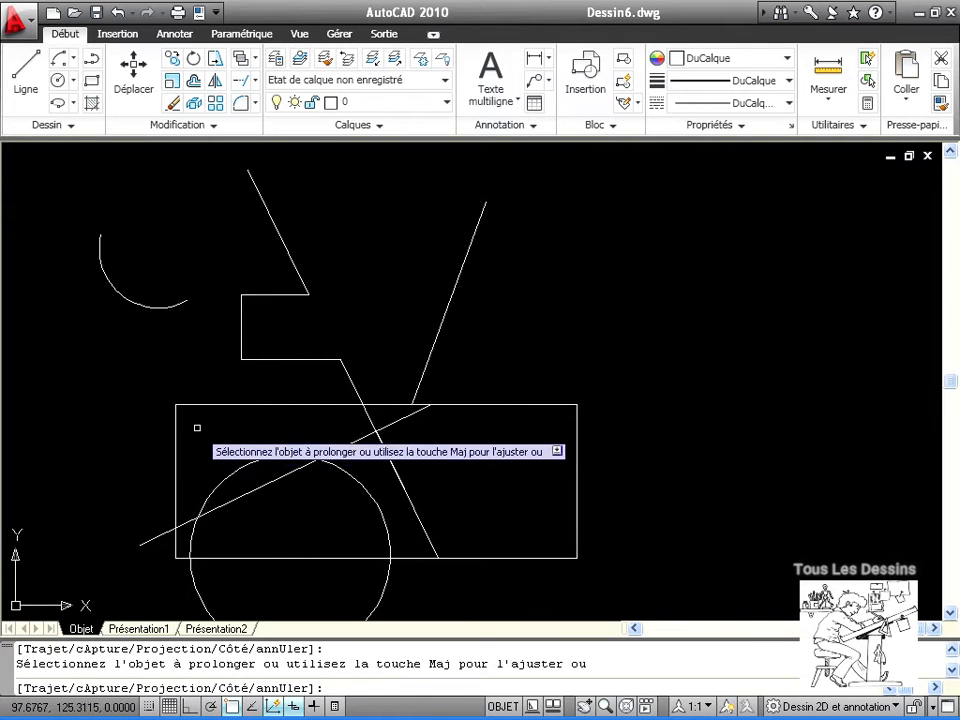
- Extend the upper slanted segment to the large rectangle, and trim the extended slanted lines inside it without leaving Extend
click(293, 258)
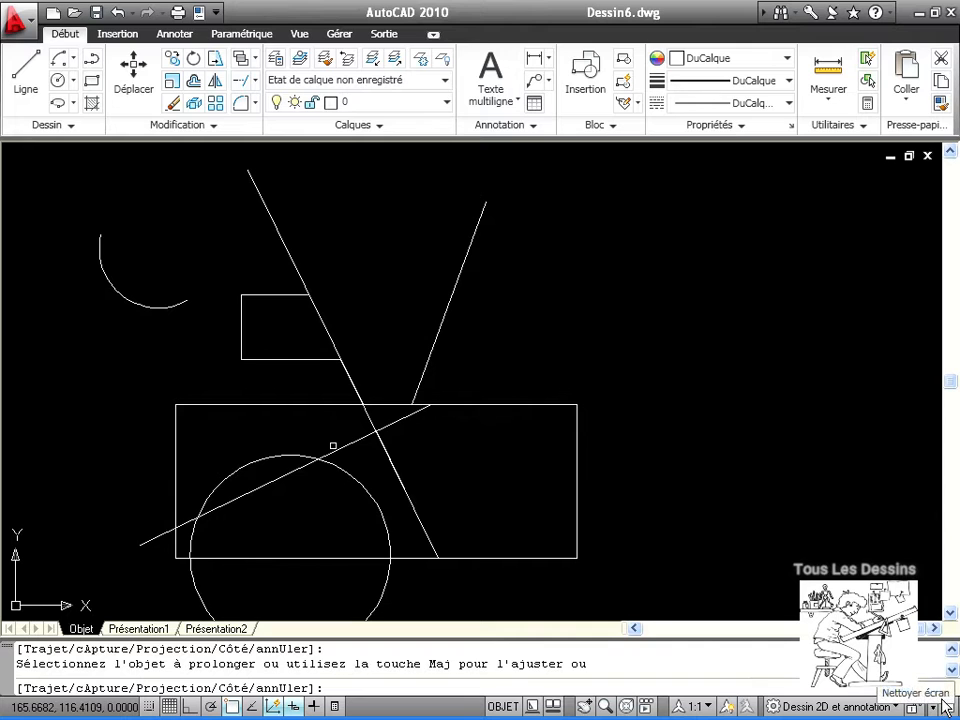
shift+click(405, 495)
shift+click(397, 465)
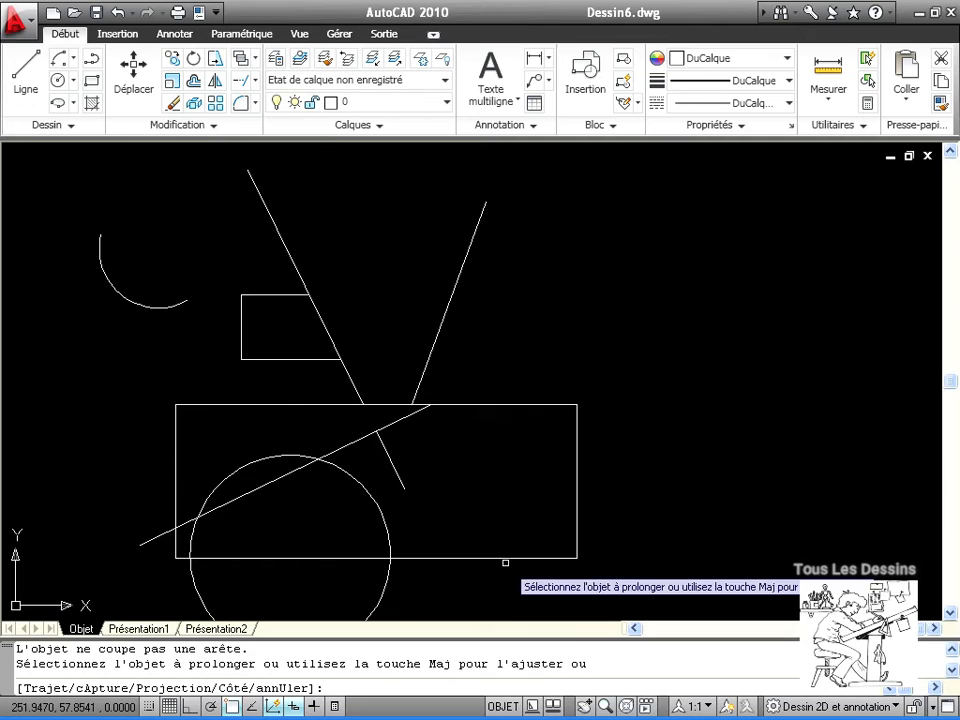
- Trim the shallow oblique line inside the large rectangle, end Extend, and undo the recent extend and trim edits on the sample shapes
shift+click(396, 423)
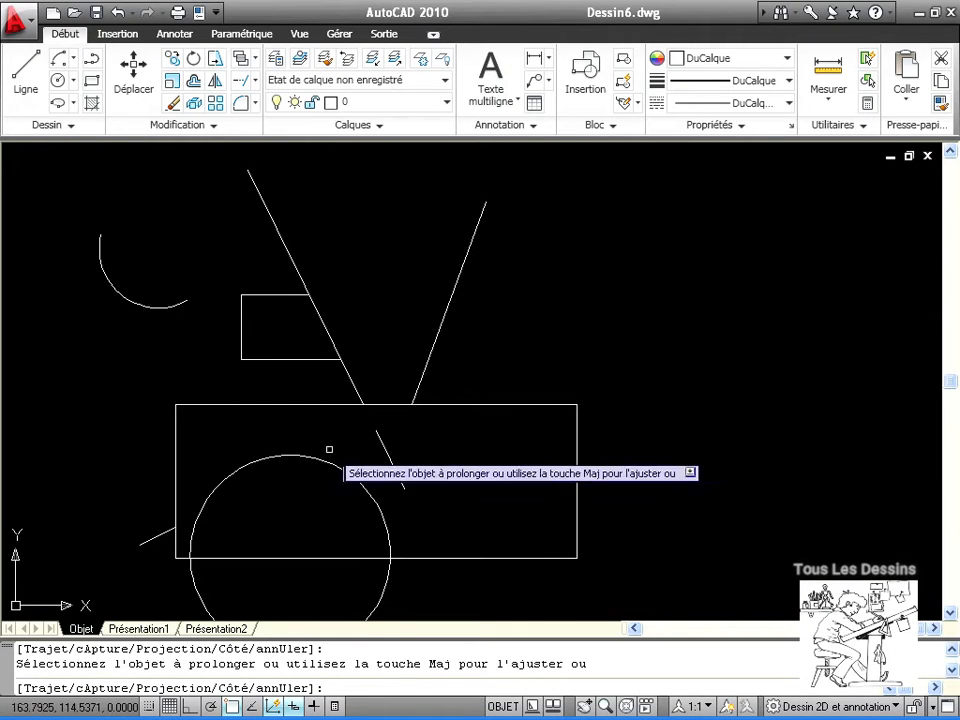
key(Escape)
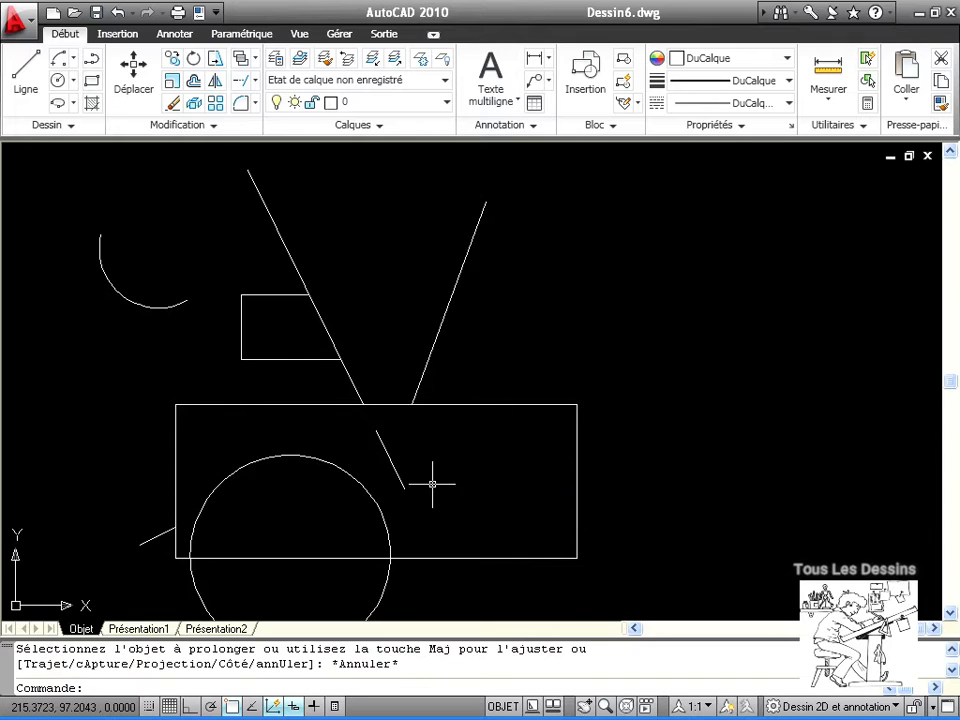
key(ctrl+z)
key(ctrl+z)
key(ctrl+z)
key(ctrl+z)
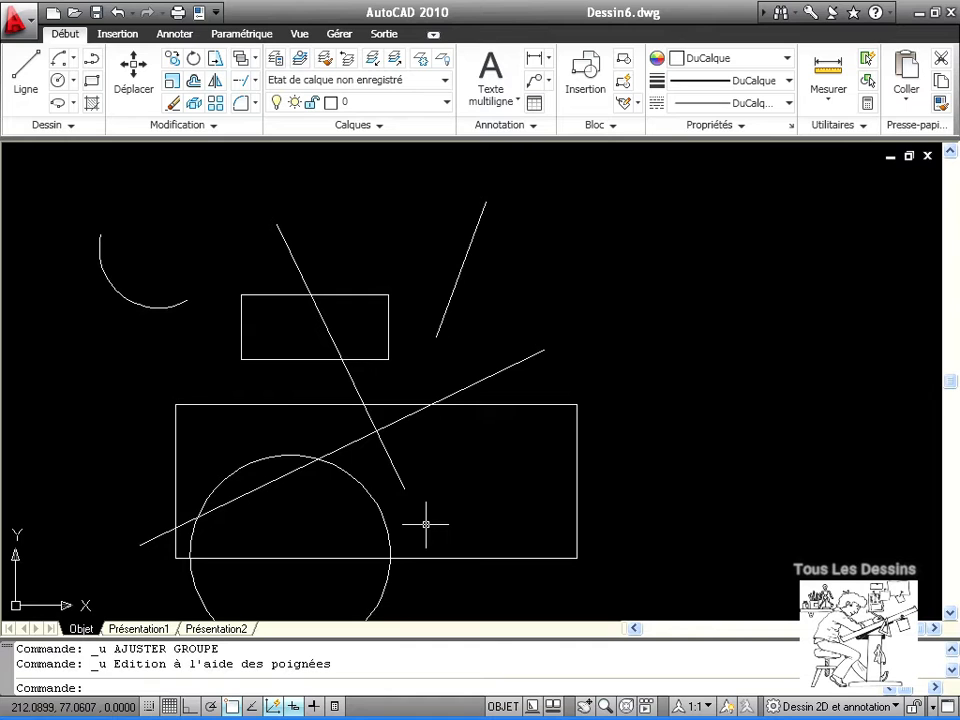
- Create a wipeout from the large rectangle's closed polyline, choosing Non so that the polyline is kept
click(70, 127)
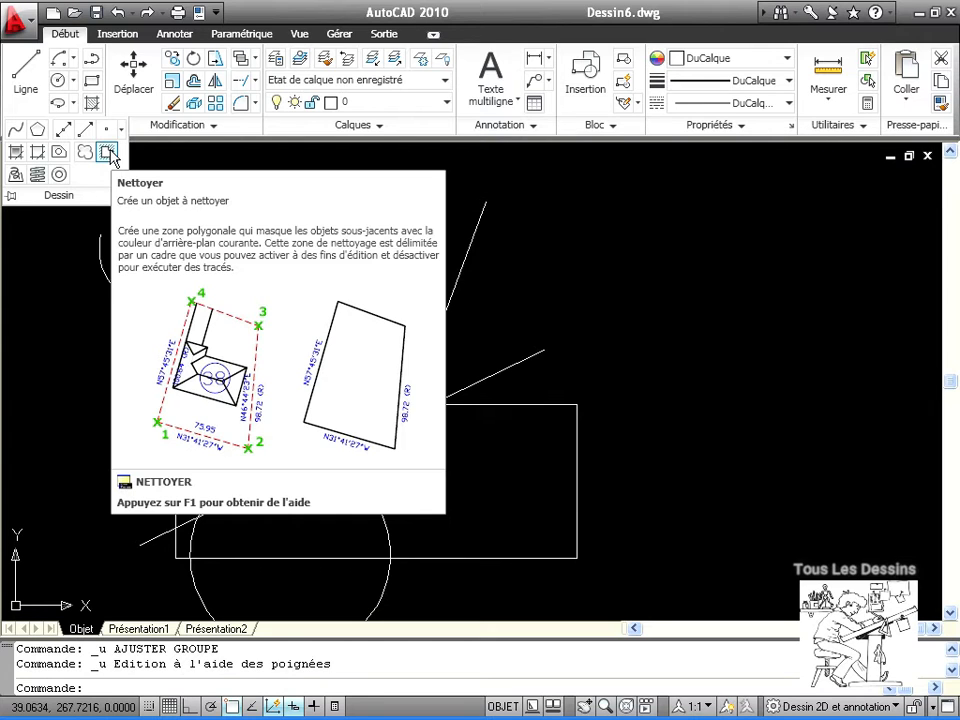
click(110, 154)
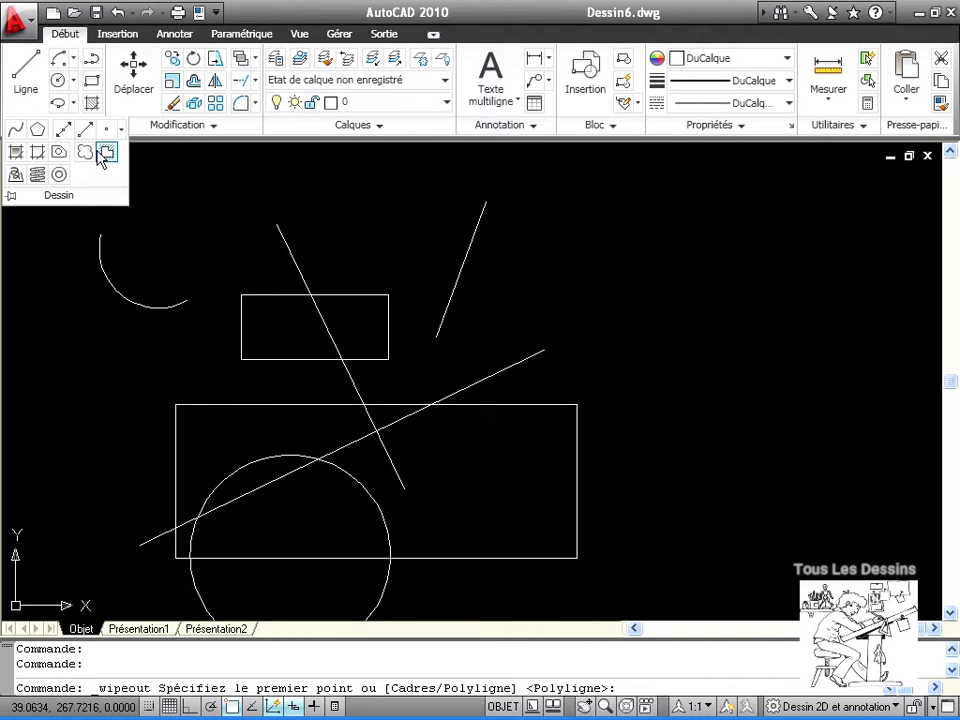
key(Return)
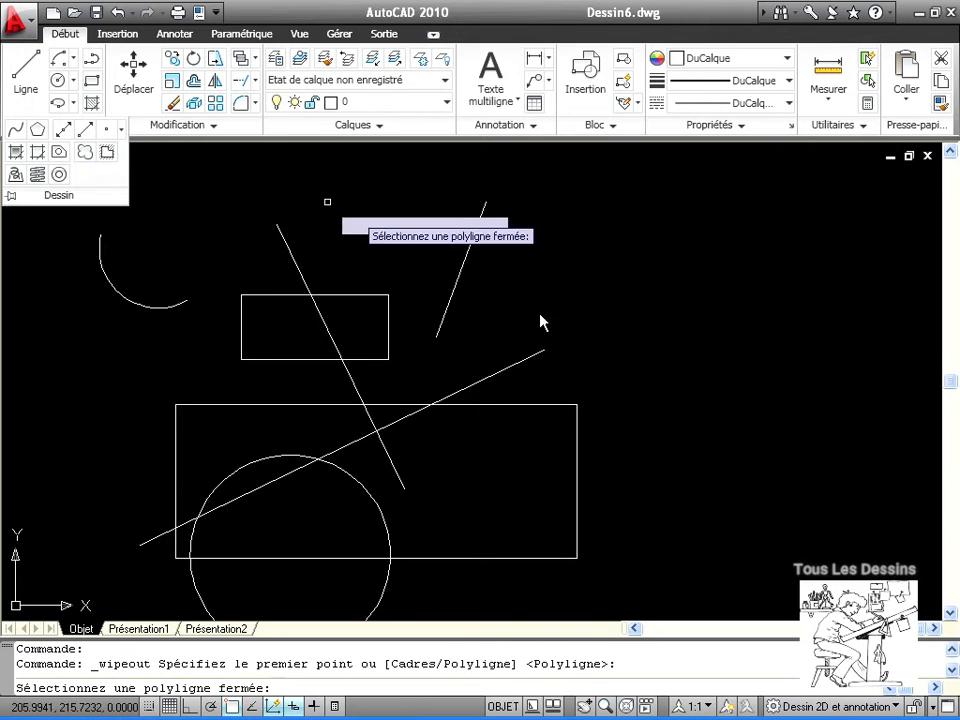
click(556, 404)
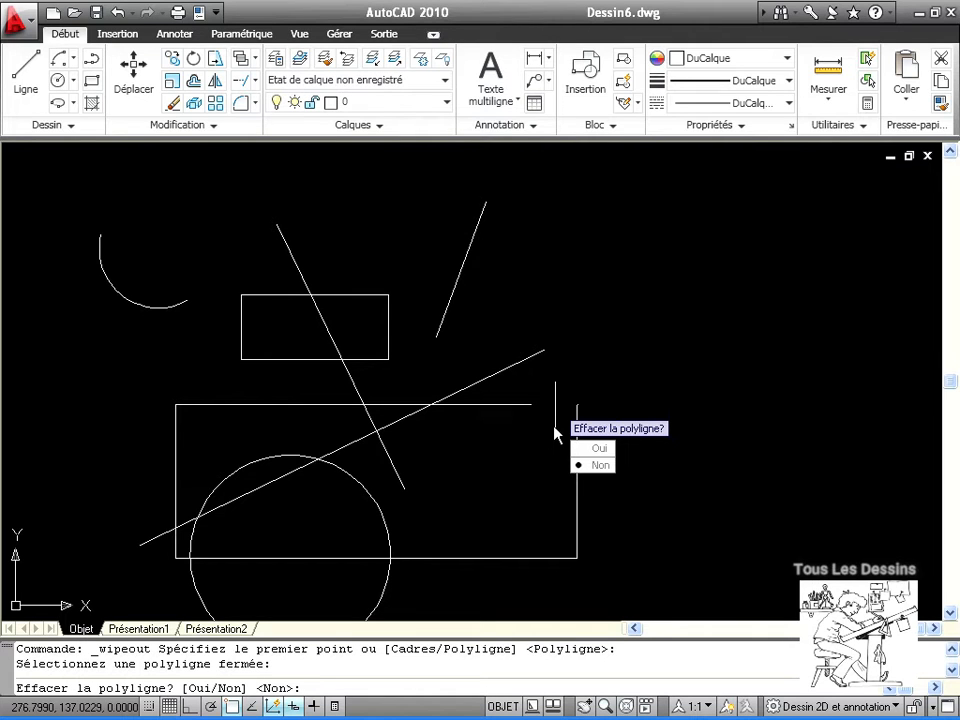
key(Return)
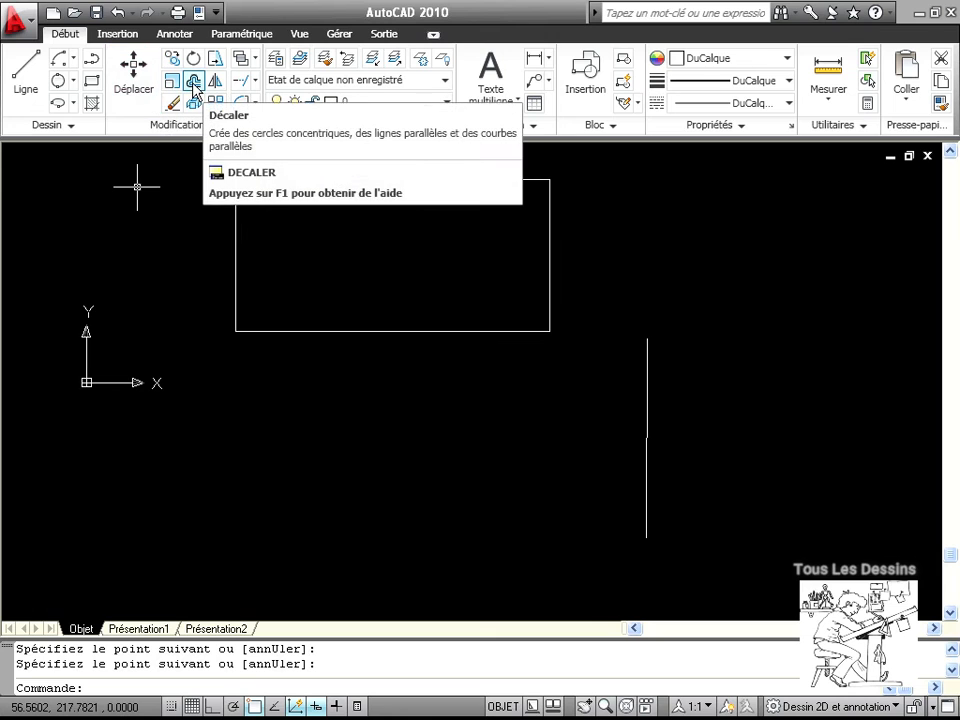
- Offset the rectangle inward by a distance of 10
click(193, 84)
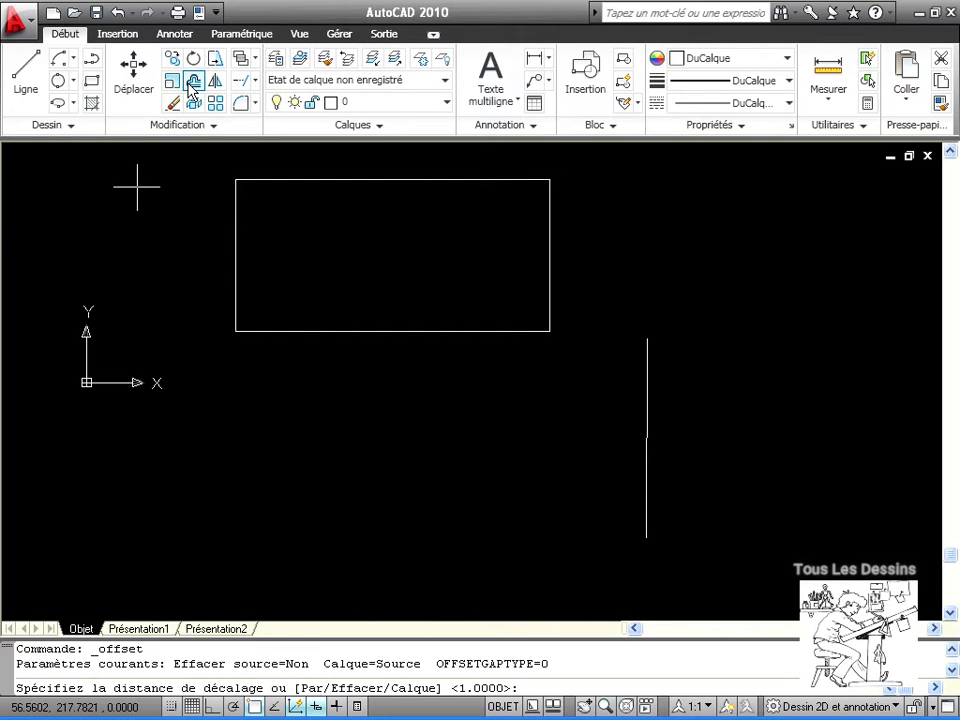
text(10)
key(Return)
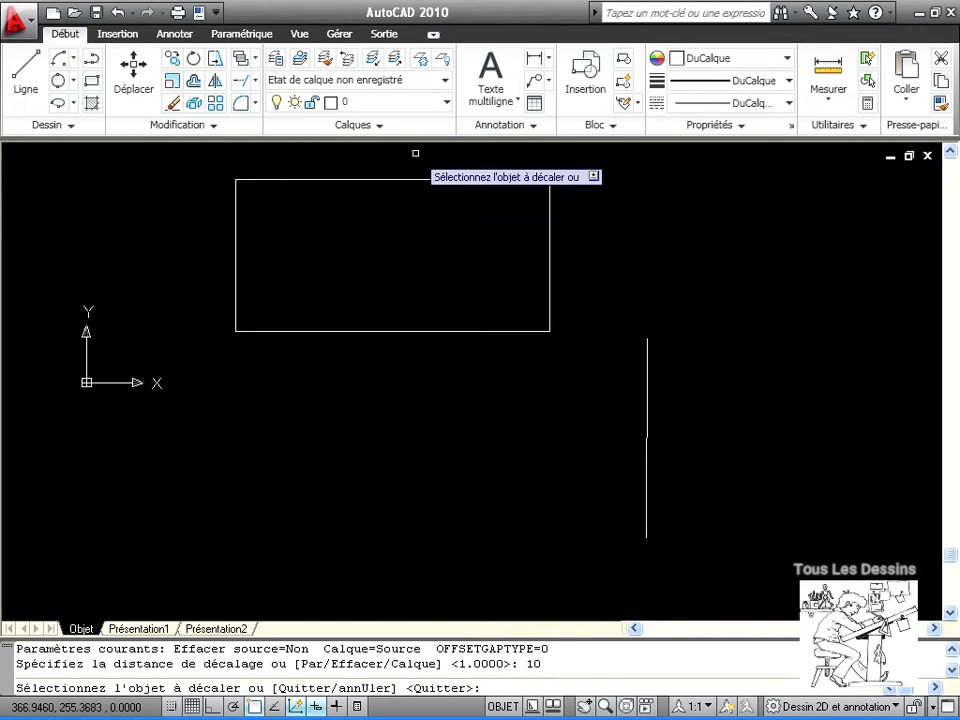
click(410, 179)
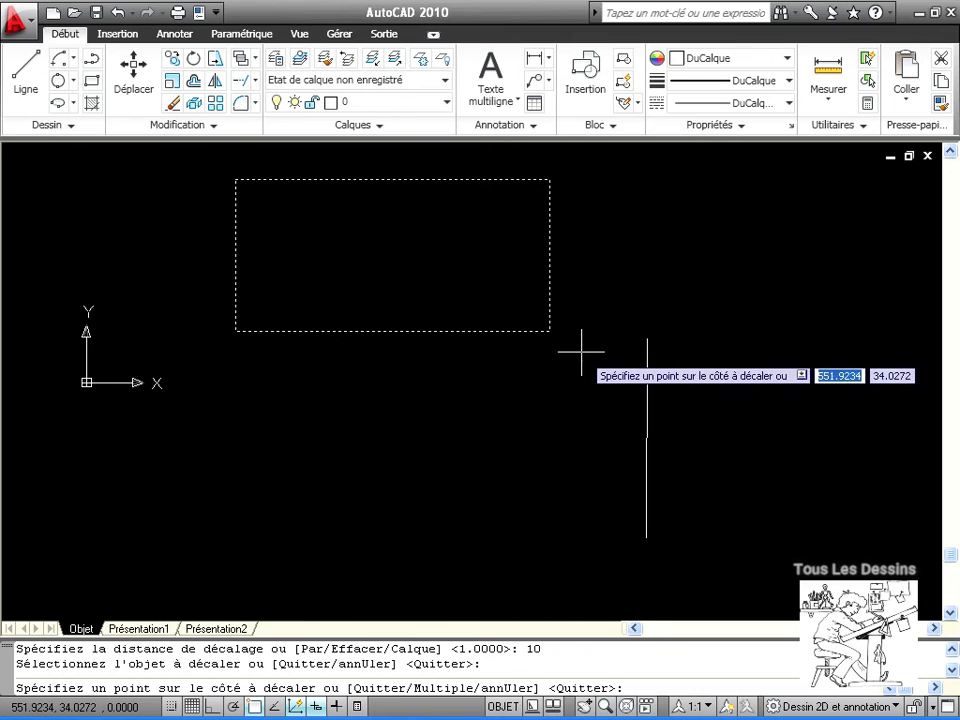
click(384, 265)
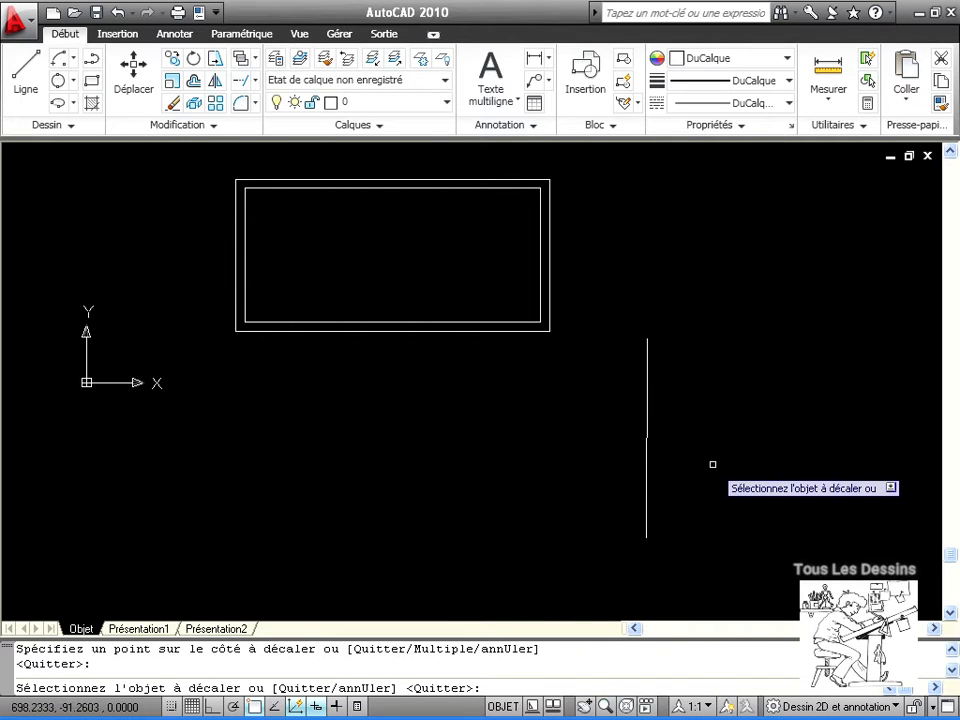
key(Return)
- Offset the vertical line to the right at a distance of 25, three times in succession, each from the previous copy
key(Return)
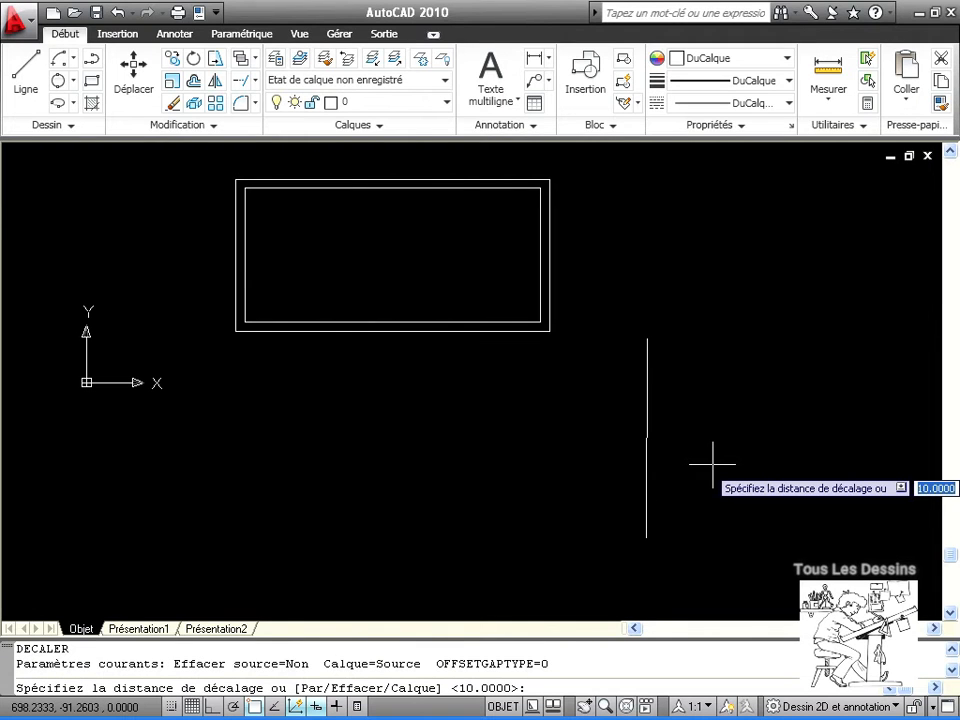
text(25)
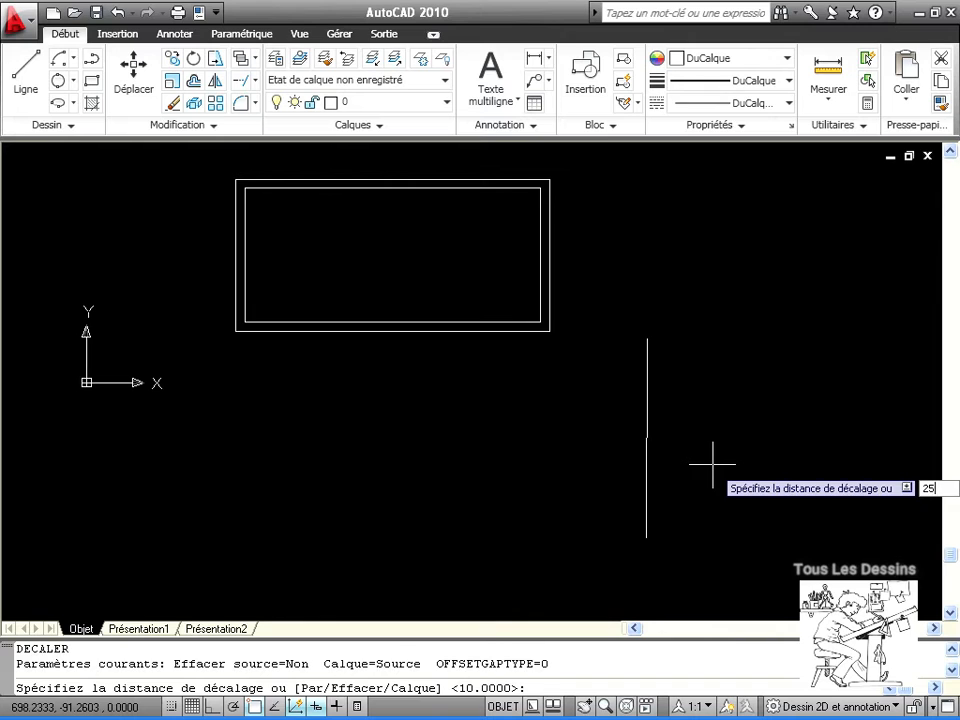
key(Return)
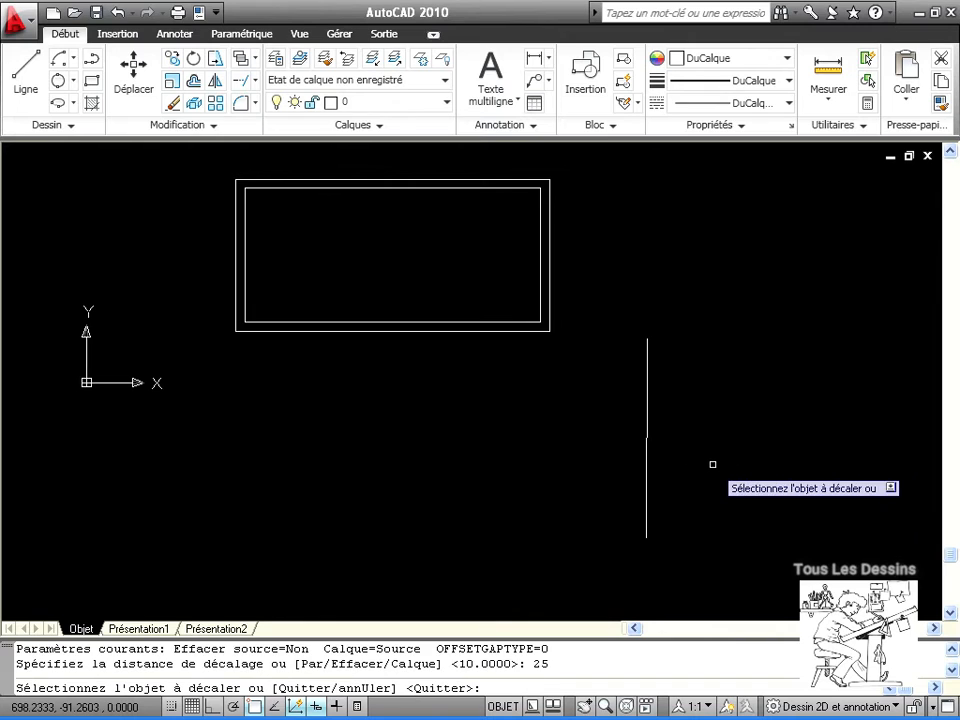
click(644, 468)
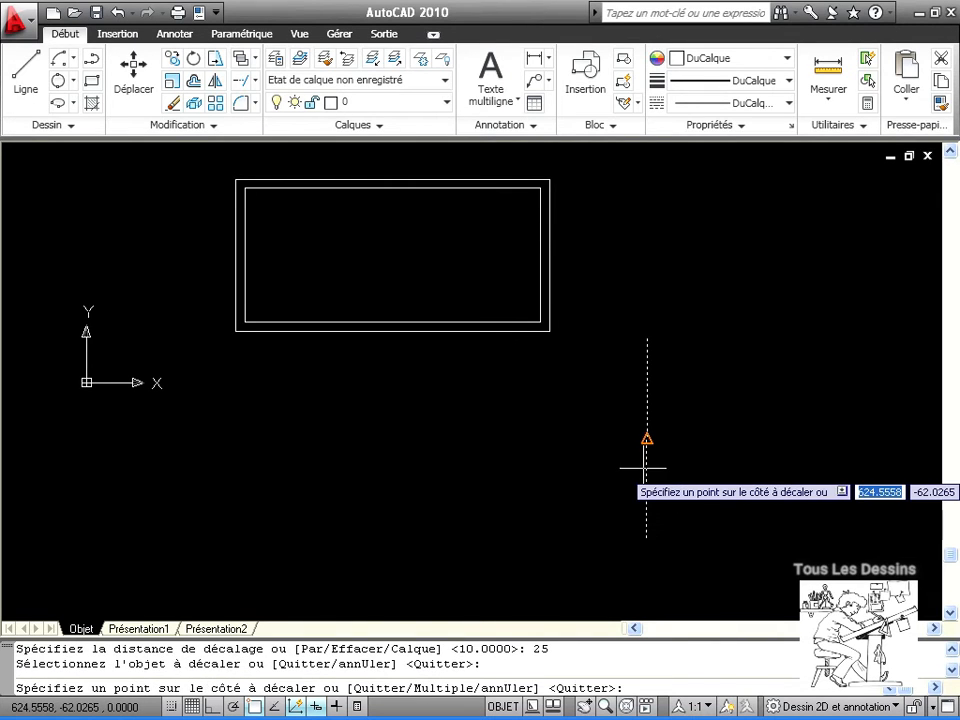
click(776, 467)
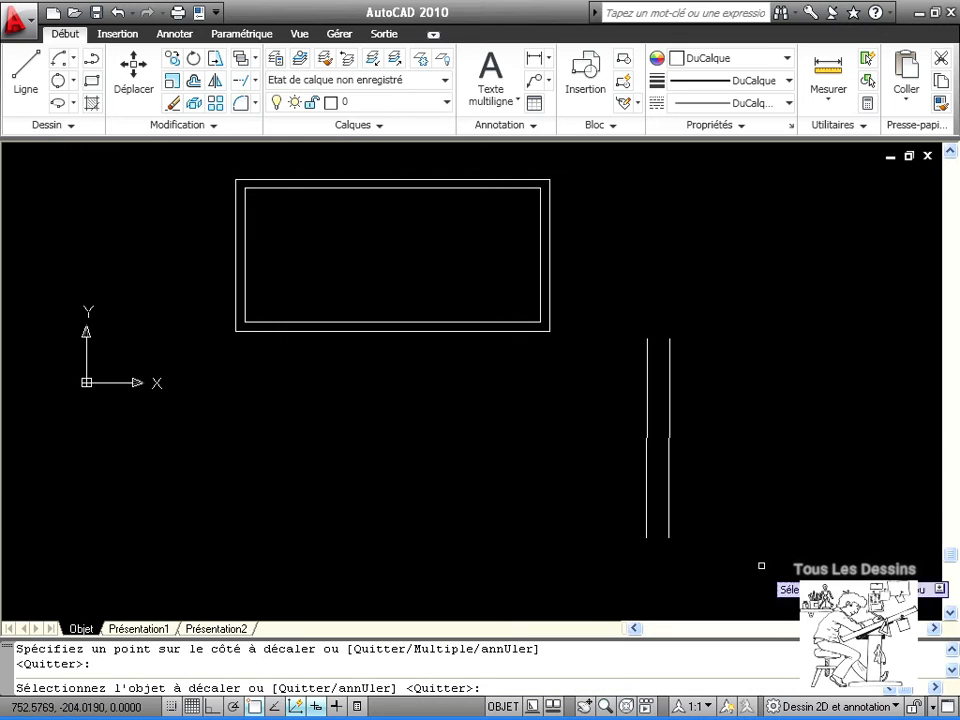
click(668, 482)
click(750, 491)
click(690, 492)
click(795, 493)
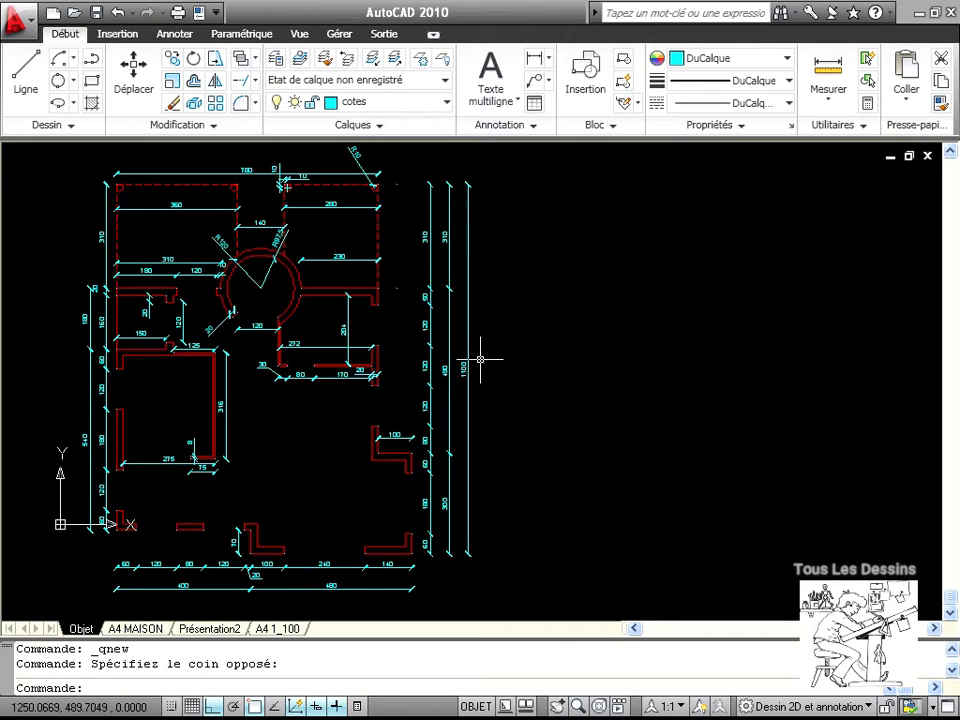
- Beside the dimensioned floor plan, start the house outline with line segments 400 to the right, 70 down and 480 to the right
click(27, 72)
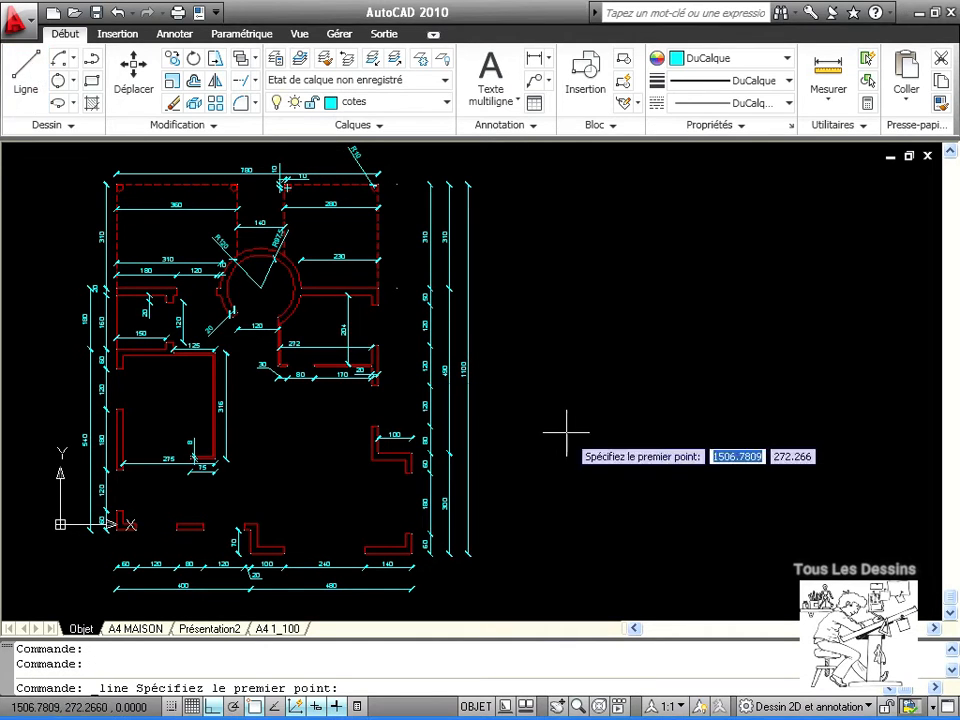
click(569, 500)
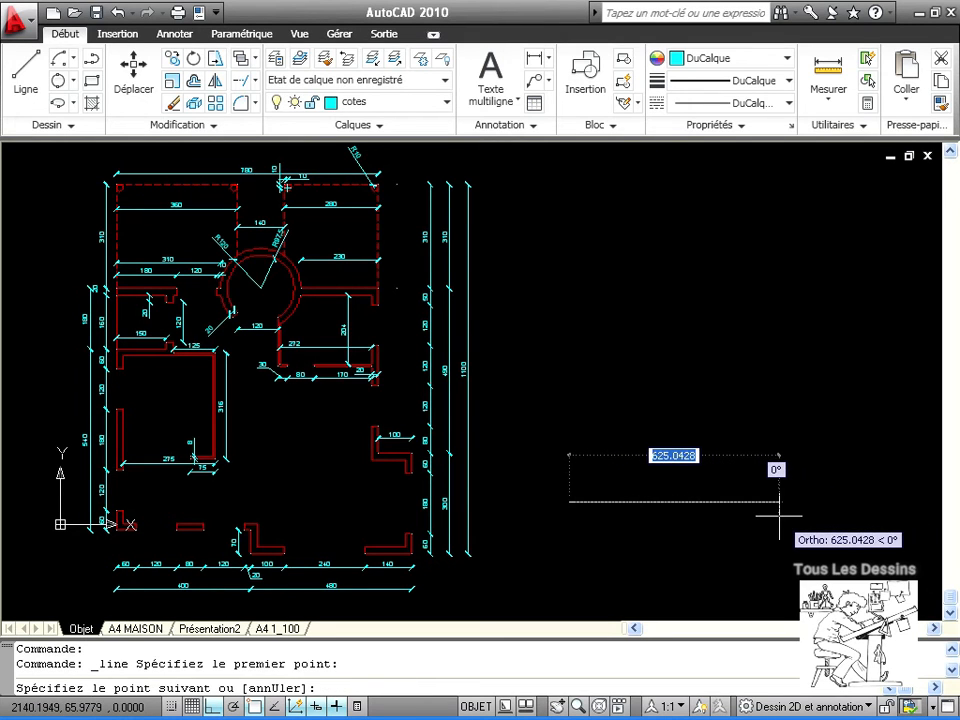
text(400)
key(Return)
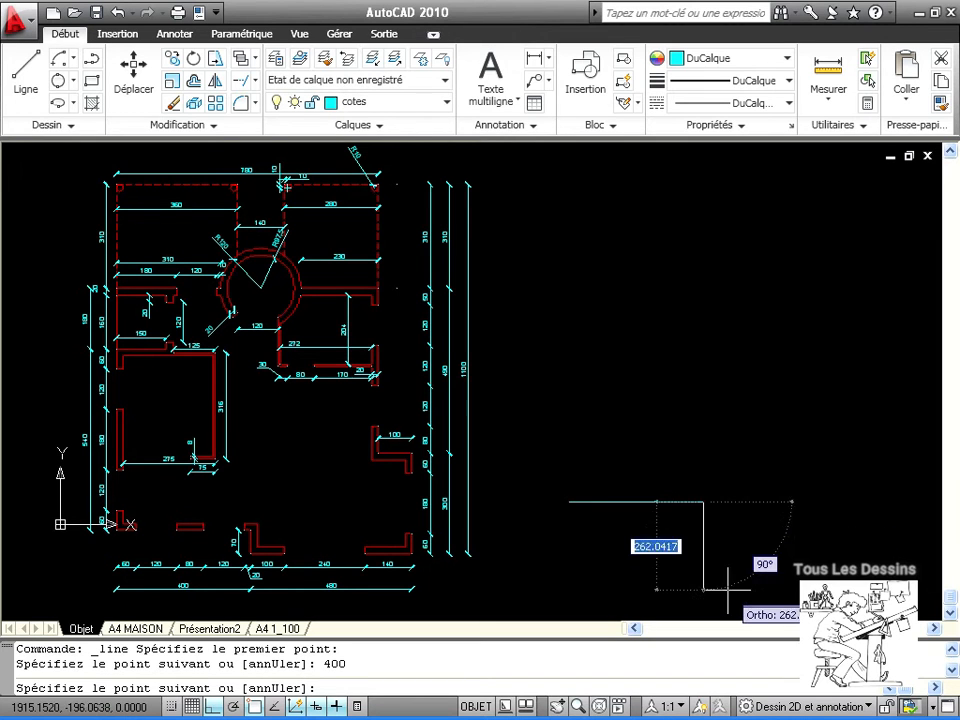
text(70)
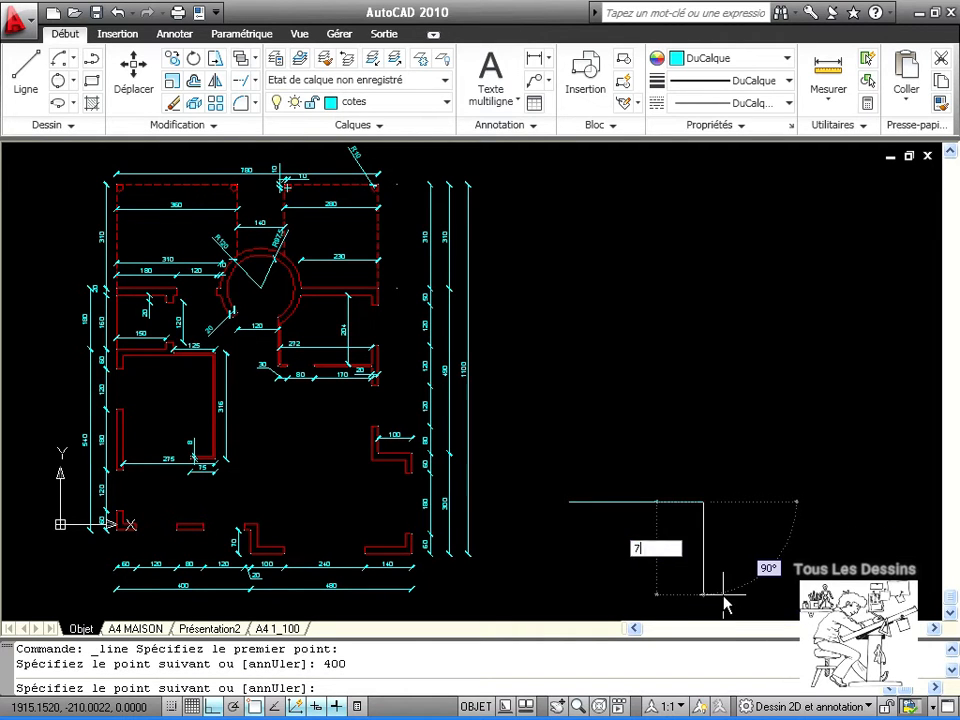
key(Return)
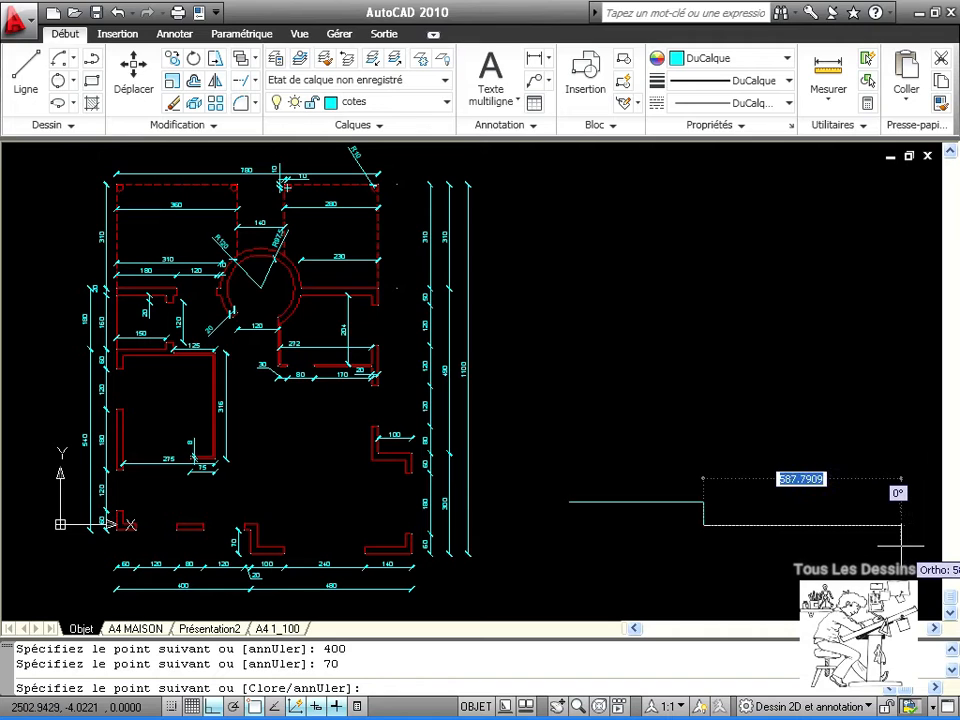
text(480)
key(Return)
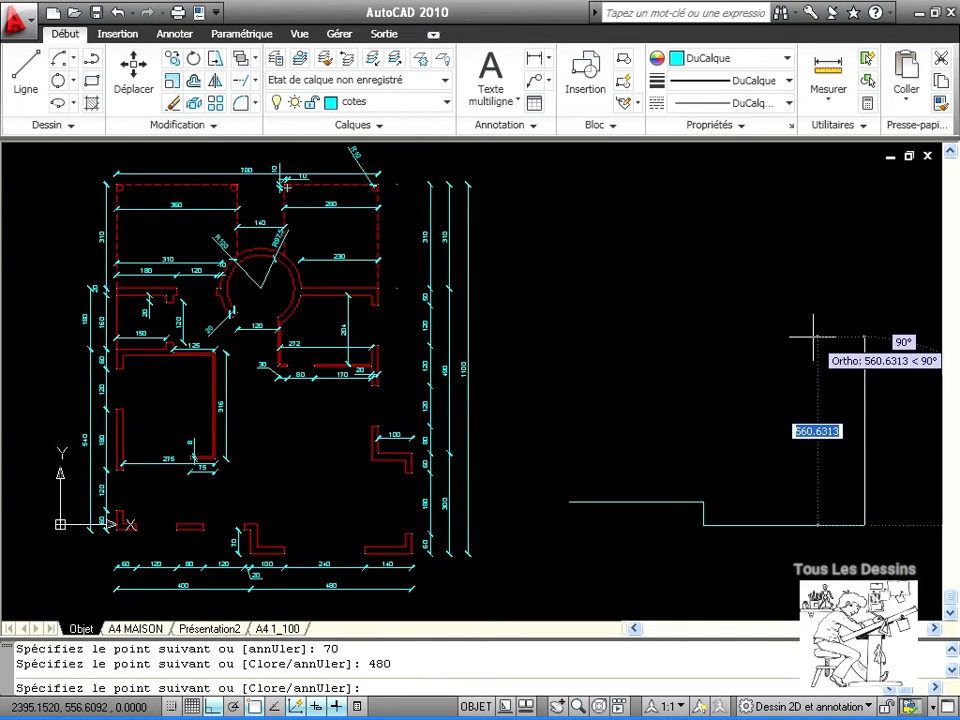
- Continue the house outline with segments 300 up, 100 to the left and 490 up
text(300)
key(Return)
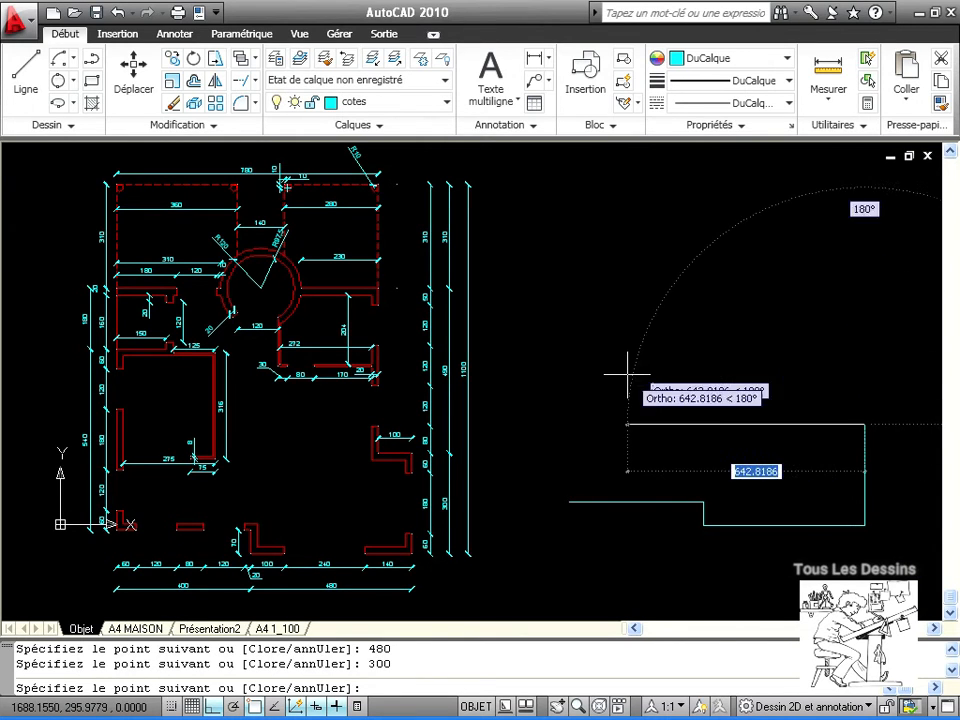
text(1)
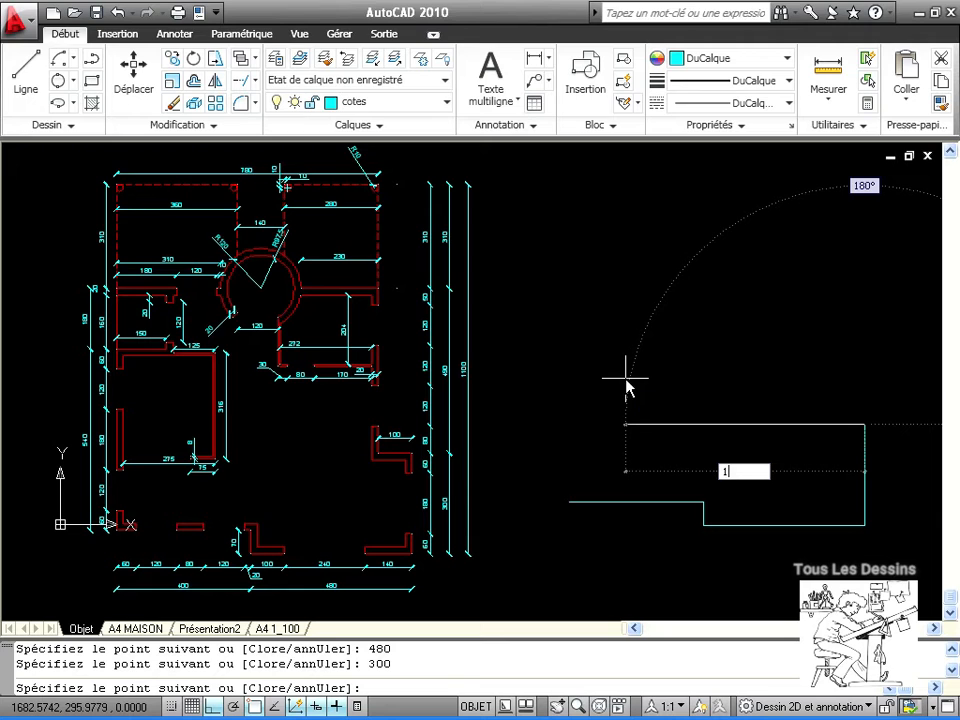
text(00)
key(Return)
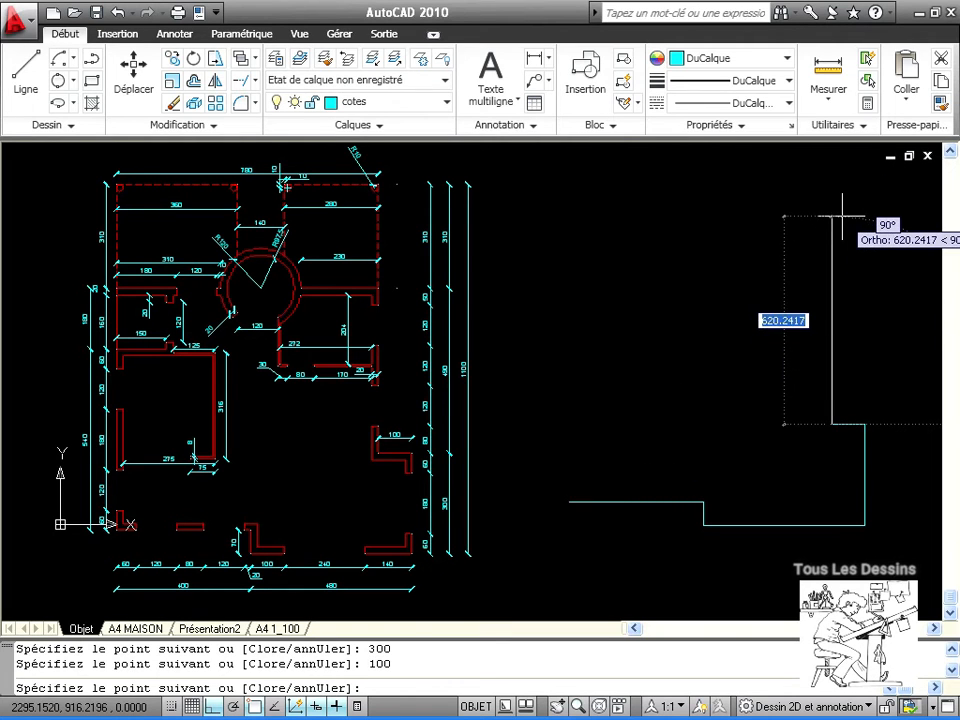
text(4)
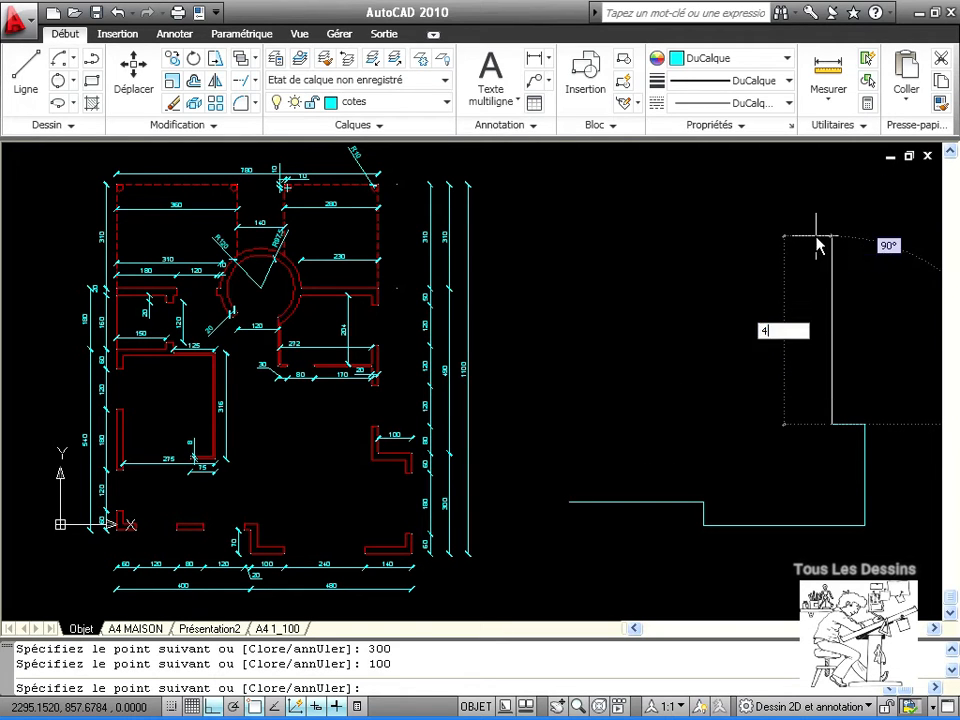
text(90)
key(Return)
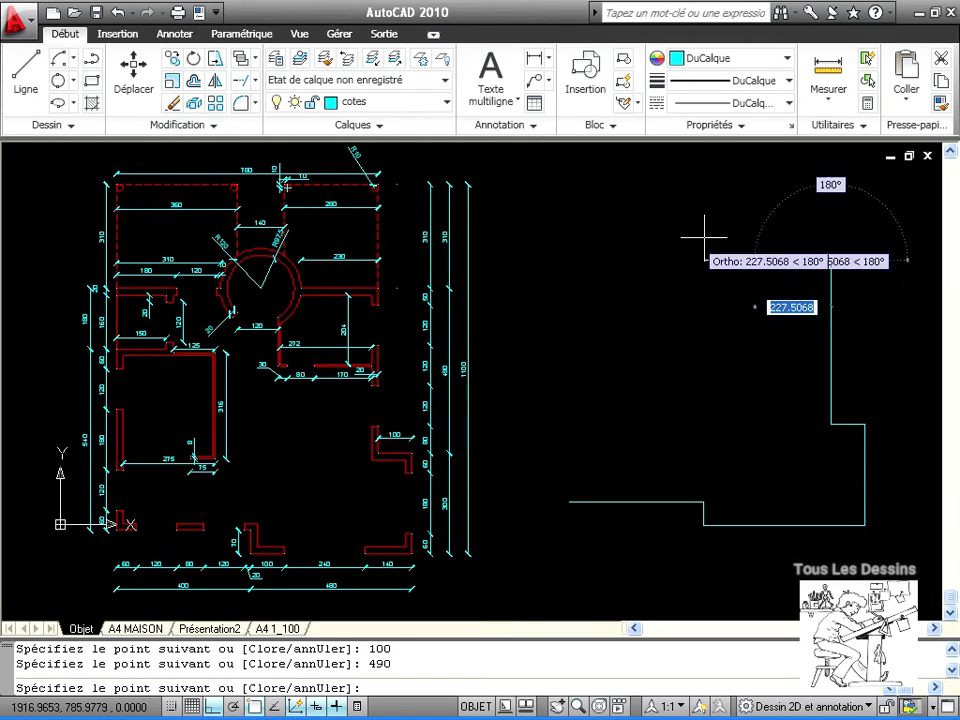
- Draw the outline's upper side leftward as segments of 230, 240 and 310, and close the outline back to its start
text(230)
key(Return)
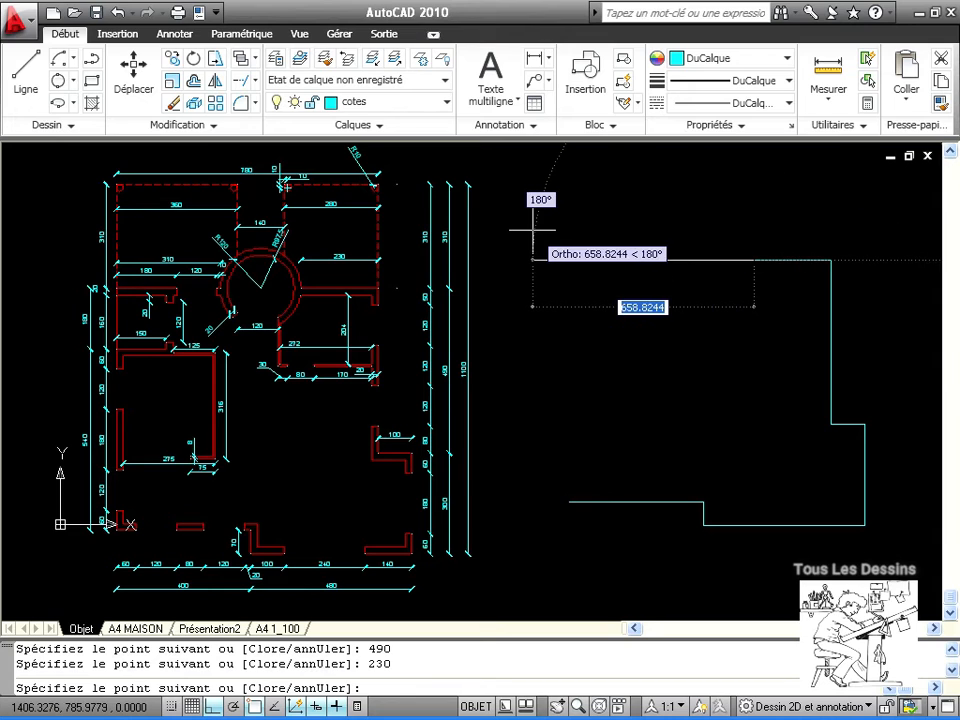
text(240)
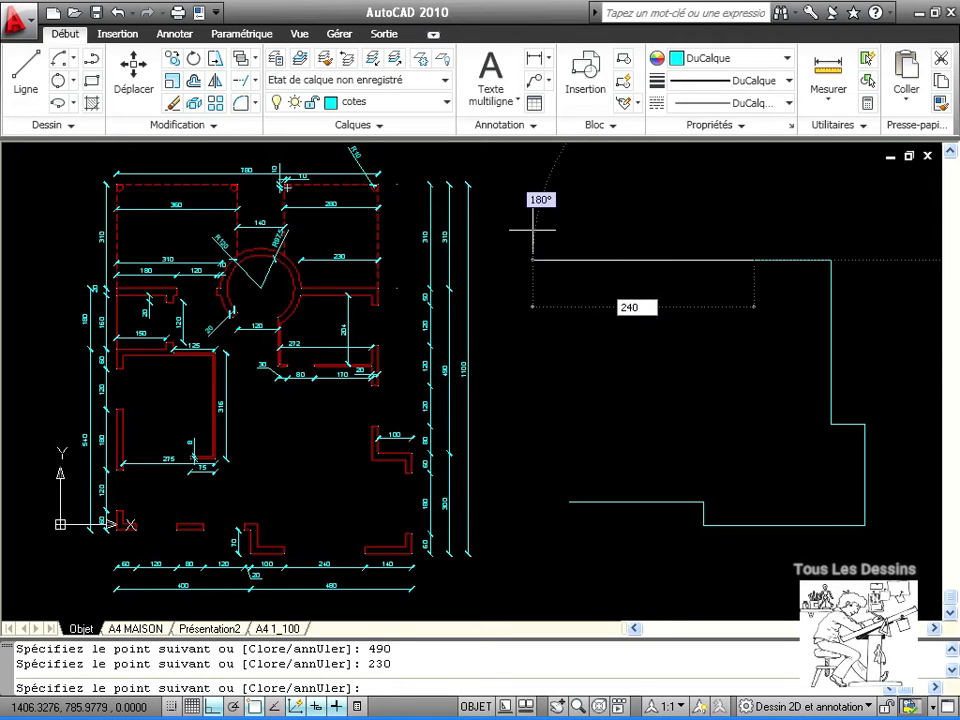
key(Return)
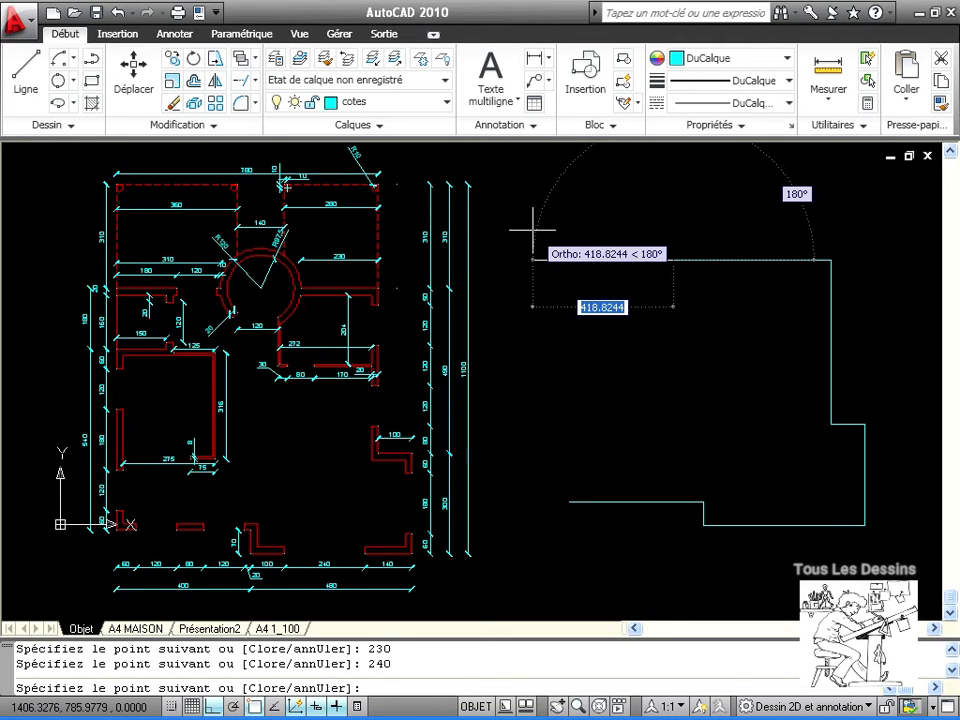
text(310)
key(Return)
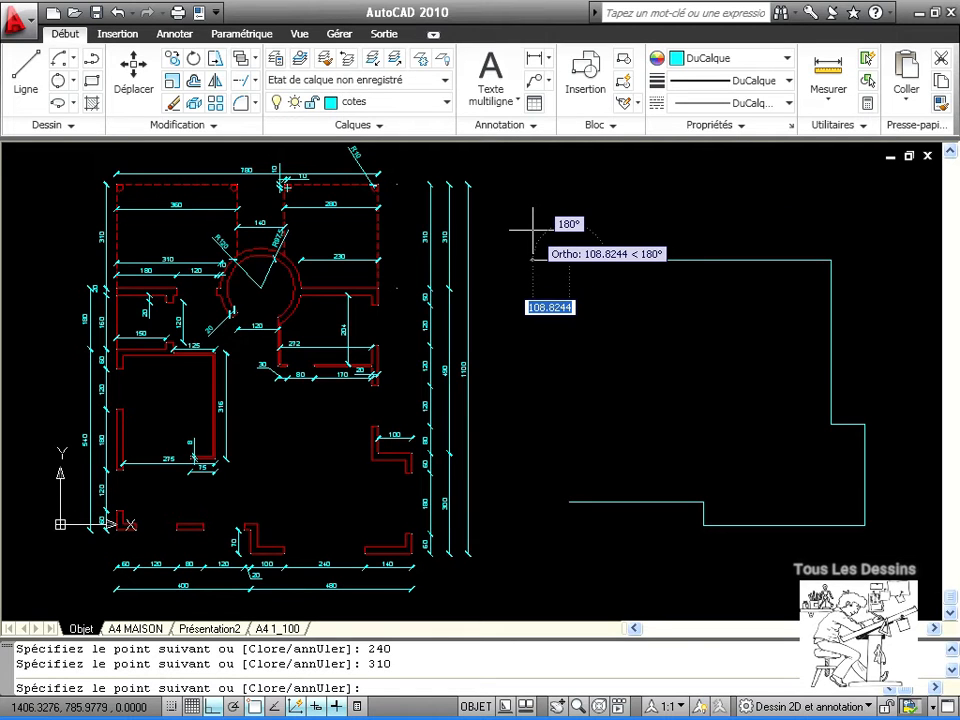
text(c)
key(Return)
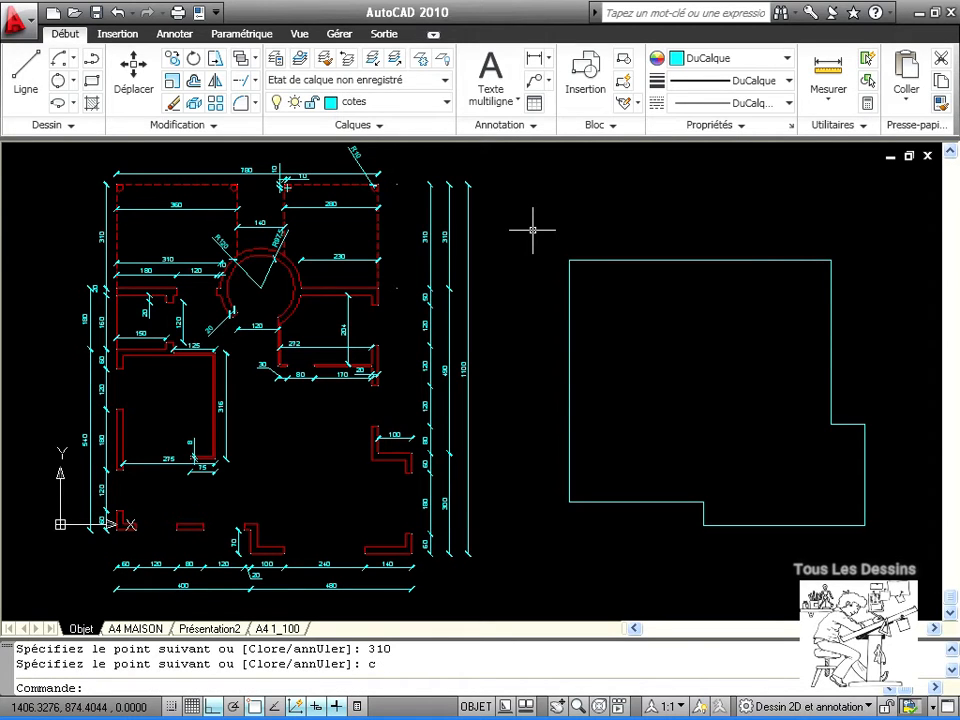
- Draw a two-point circle whose diameter spans the 240 segment of the outline's upper side, and delete that segment
click(60, 82)
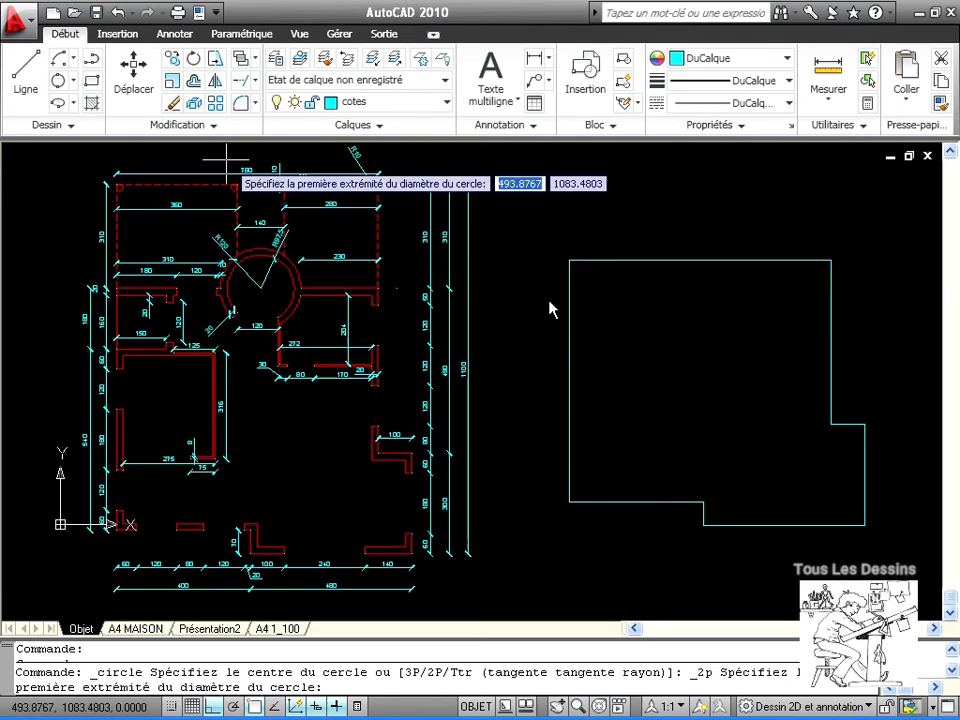
click(753, 260)
click(672, 259)
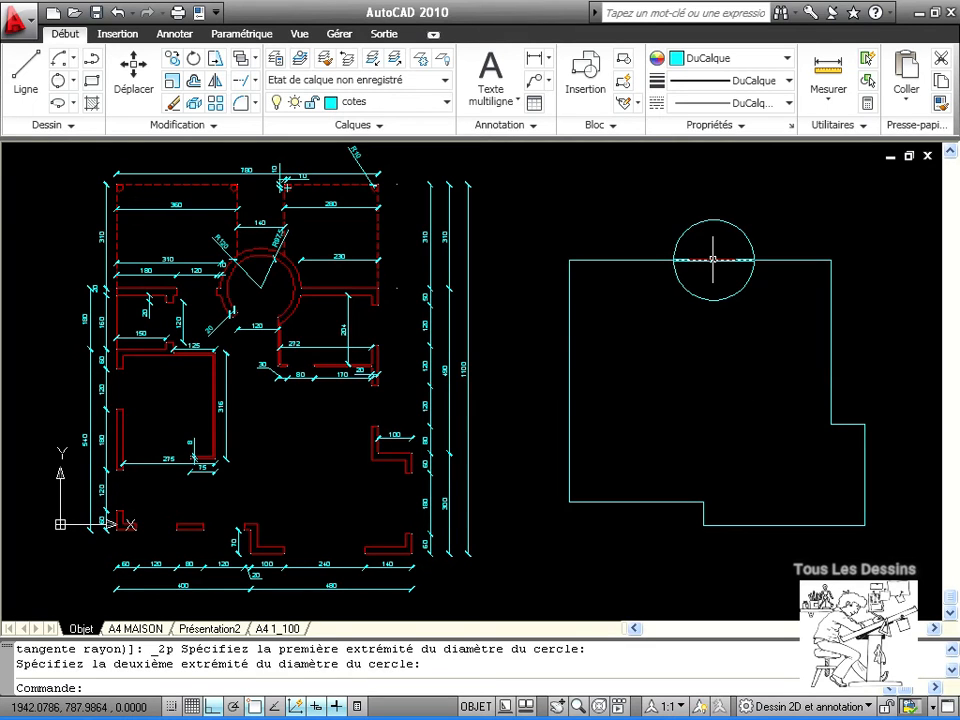
click(712, 259)
key(Delete)
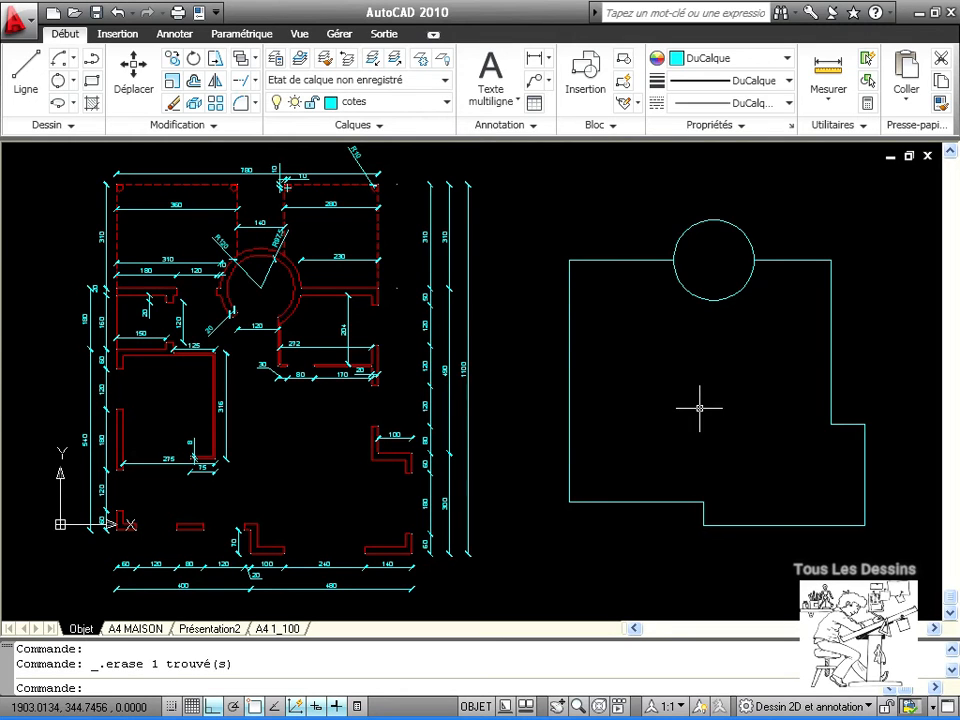
- Offset the outline's upper-right segment, its 490 vertical side and its 100 step segment inward by 20
click(193, 82)
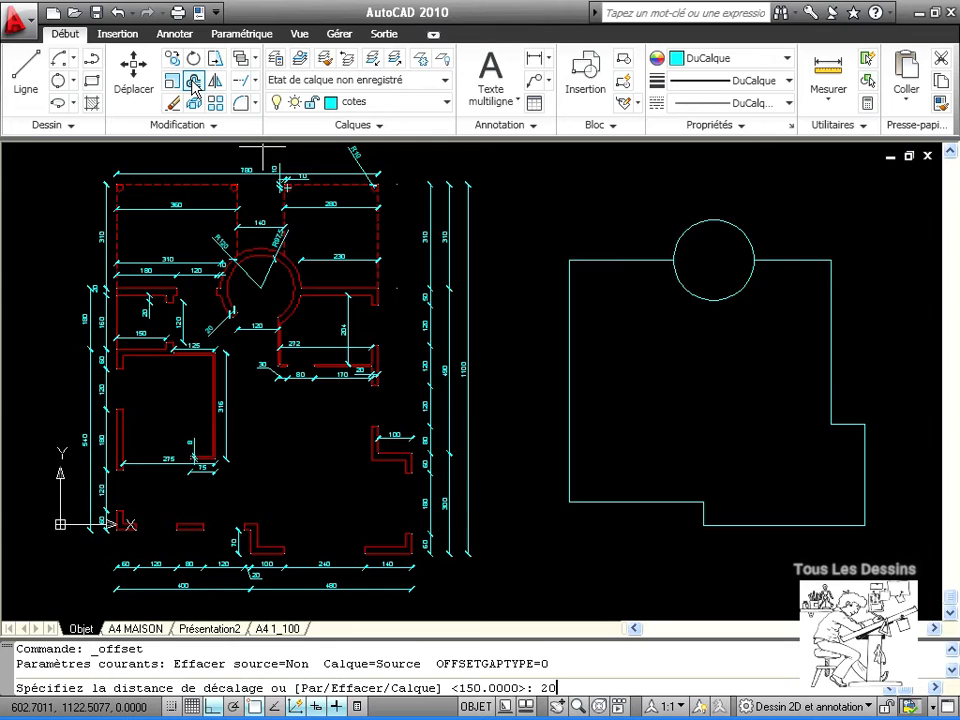
key(Return)
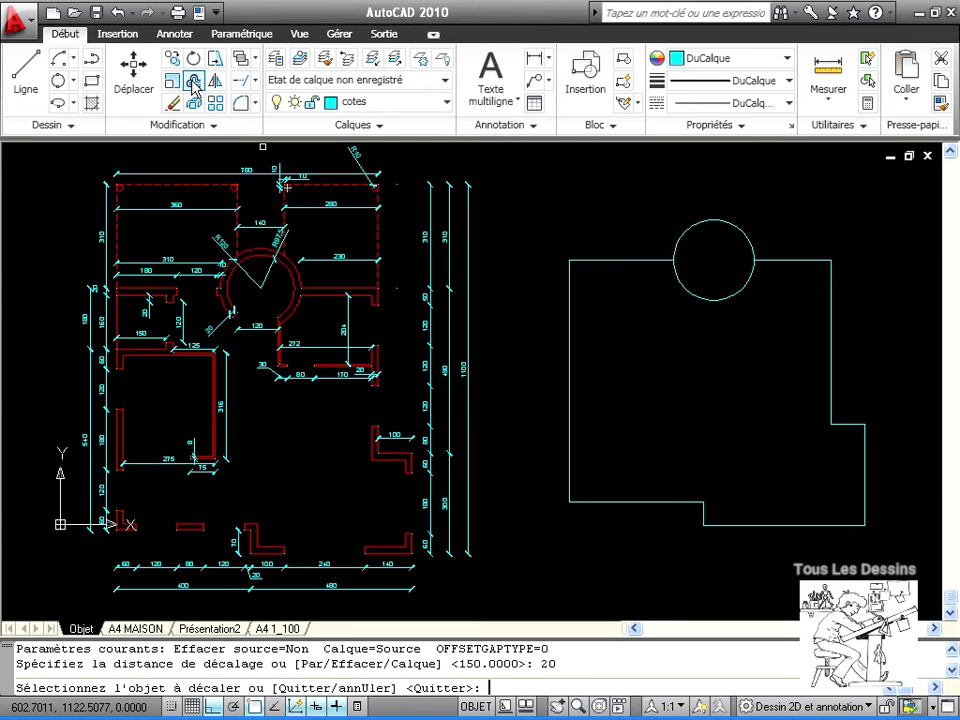
click(809, 263)
click(815, 326)
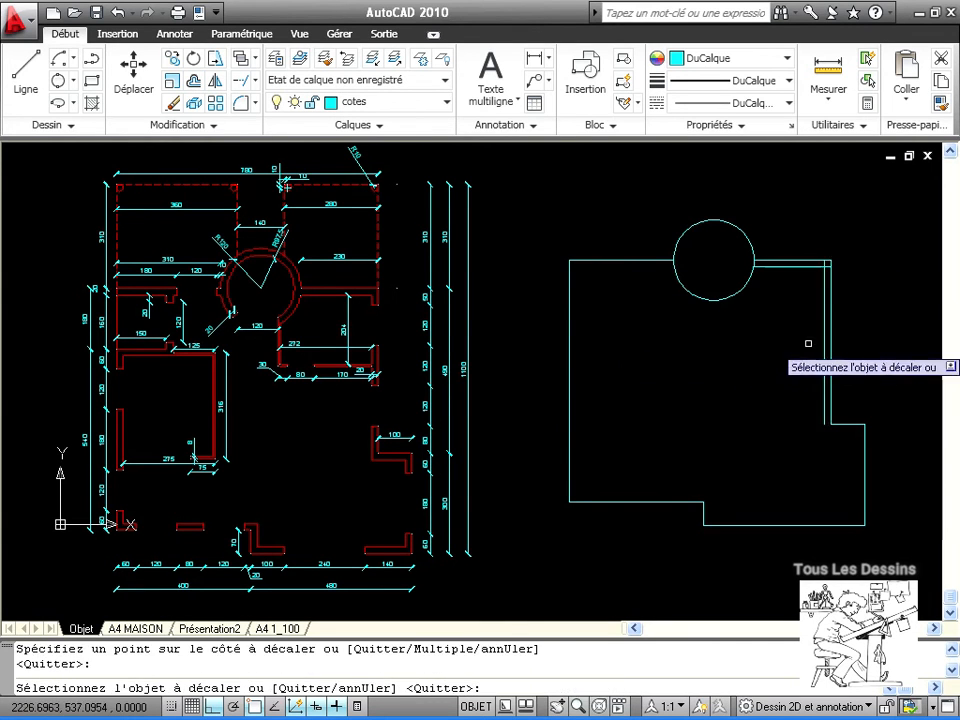
click(845, 425)
click(868, 473)
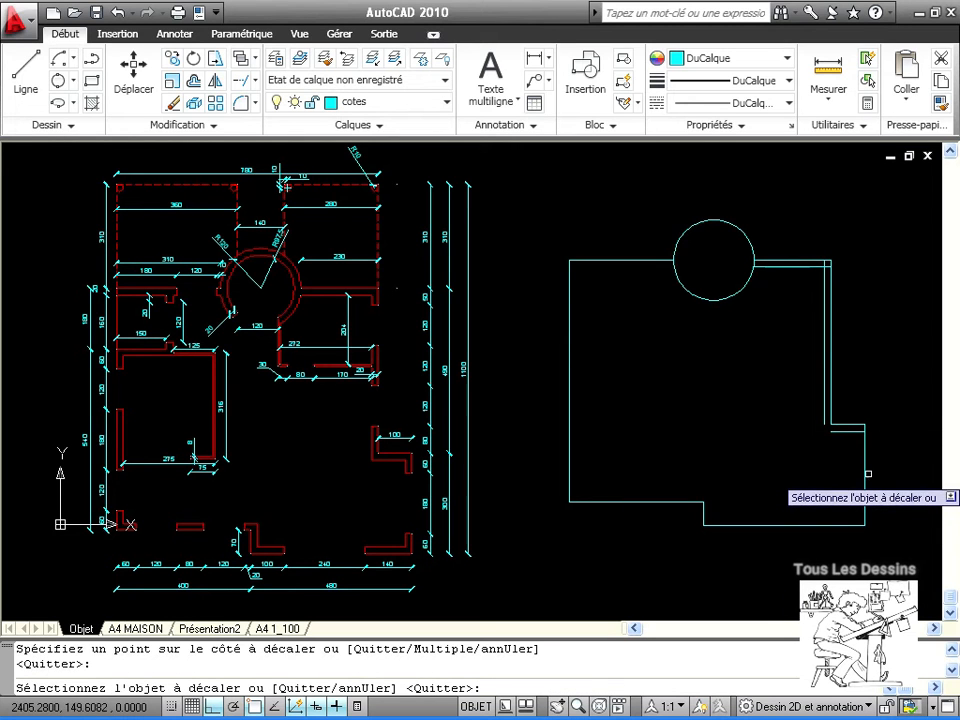
- Offset the remaining outline lines inward by 20: the 300 side, the lower segments, the far-left side and the upper-left segment
click(866, 476)
click(808, 476)
click(784, 526)
click(774, 476)
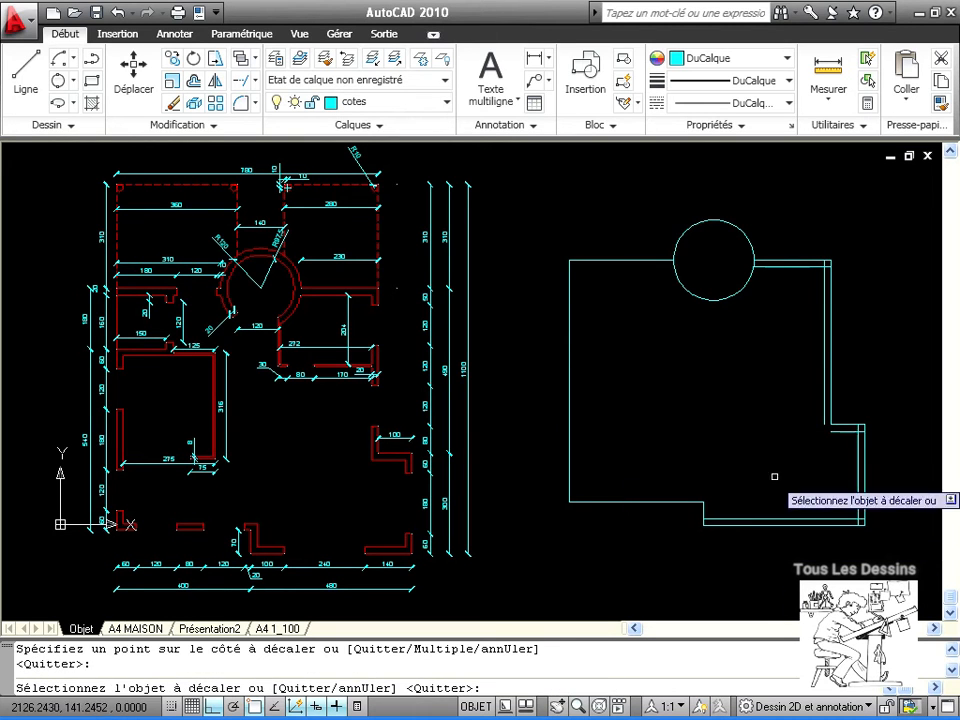
click(669, 502)
click(603, 442)
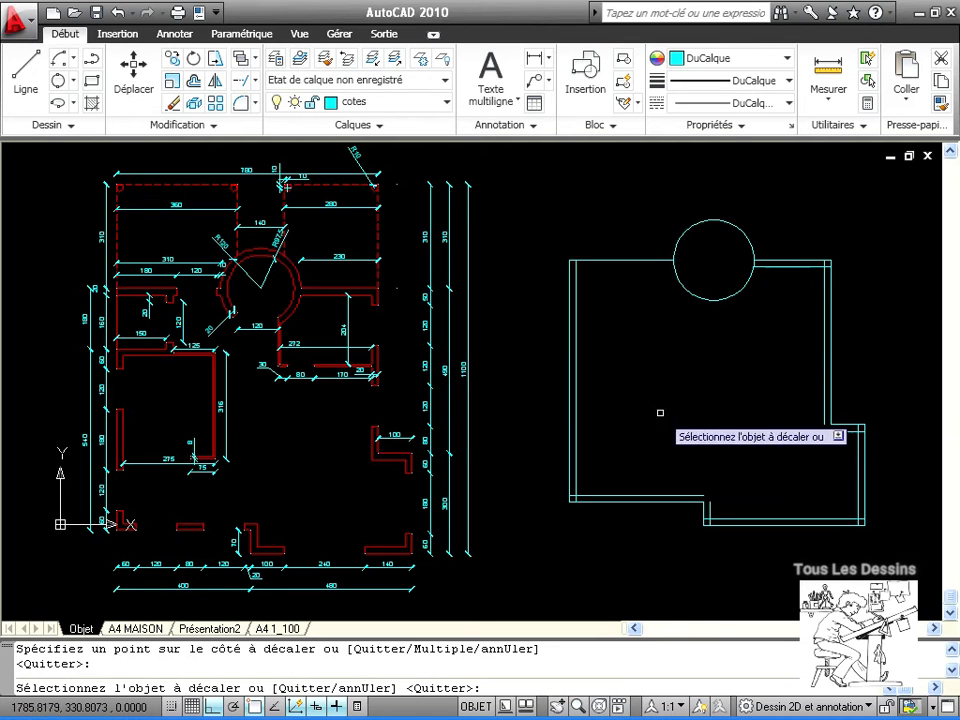
click(620, 262)
click(649, 326)
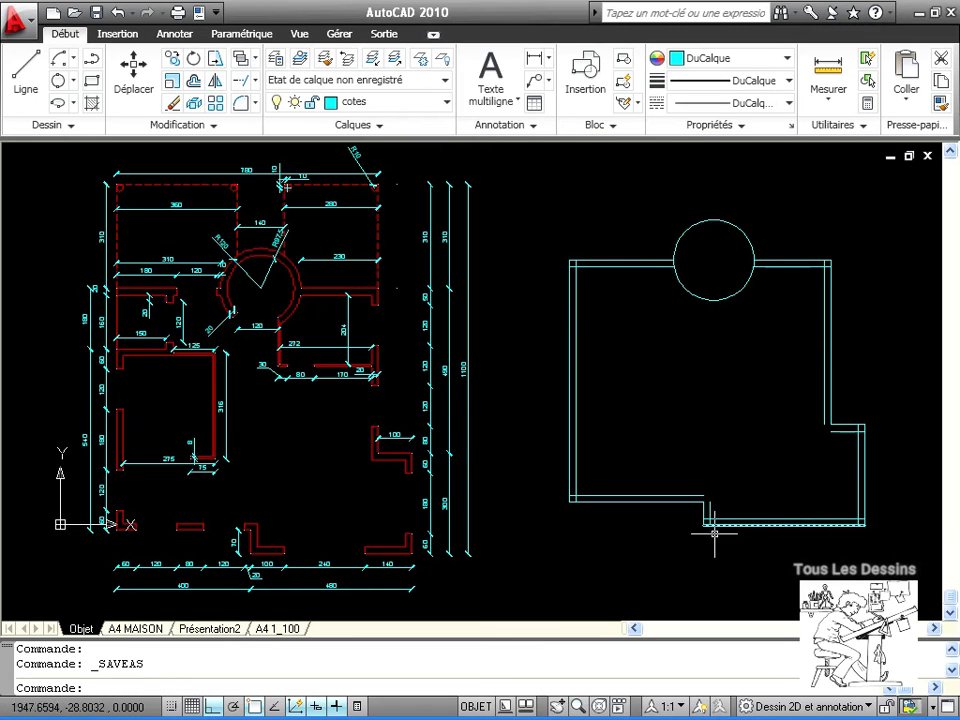
- Offset the circle inward by the same 20 distance
click(194, 82)
key(Return)
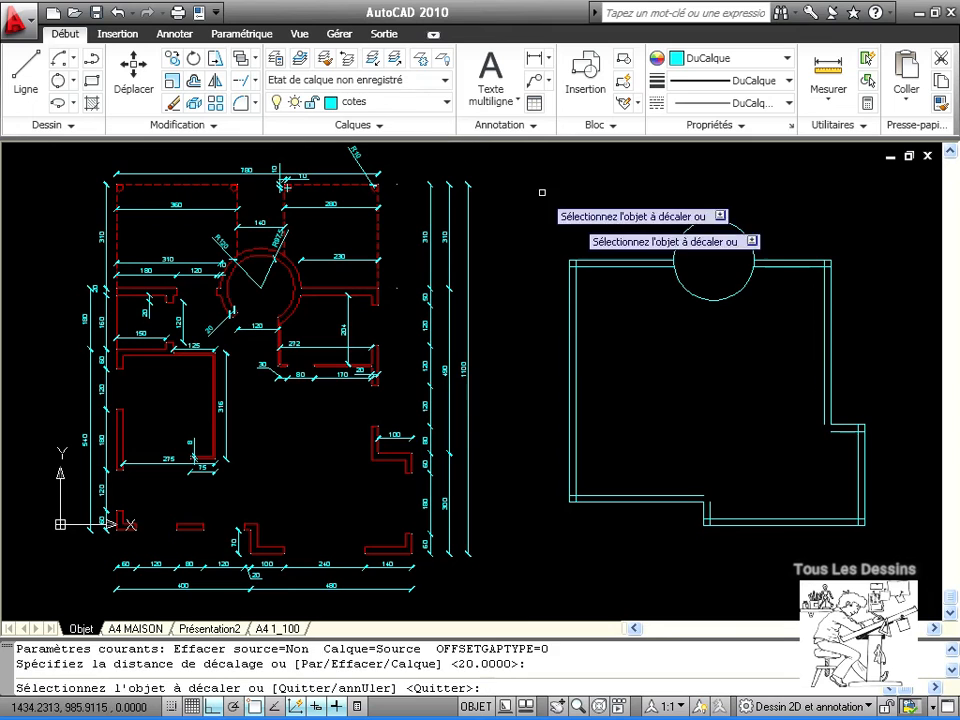
click(713, 221)
click(715, 245)
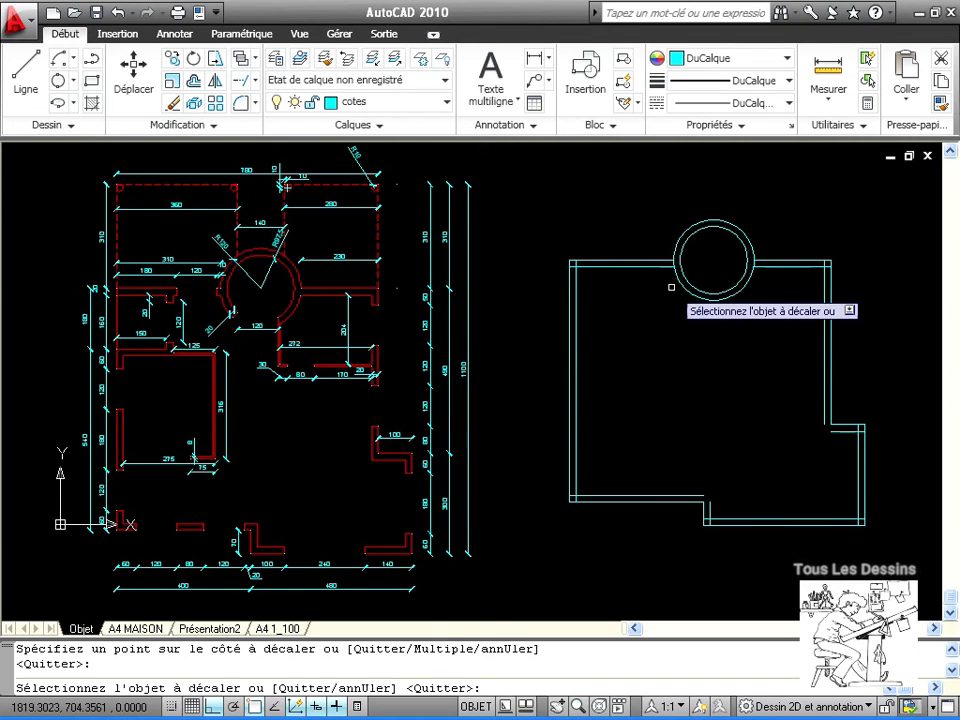
- Offset the inner line of the upper-left wall downward by 160
click(194, 88)
text(1)
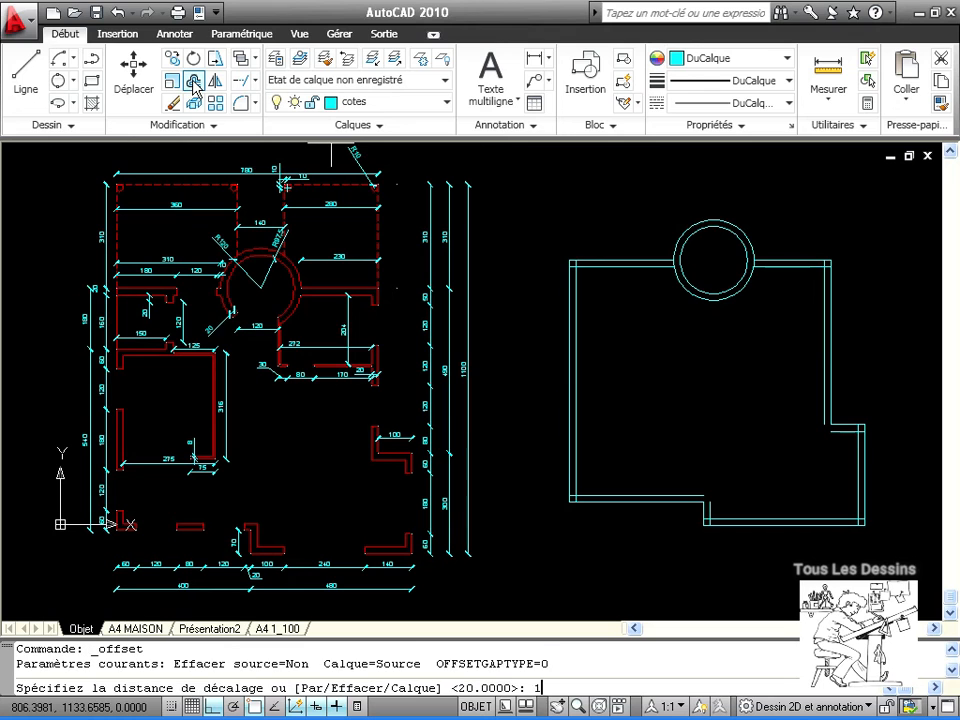
text(60)
key(Return)
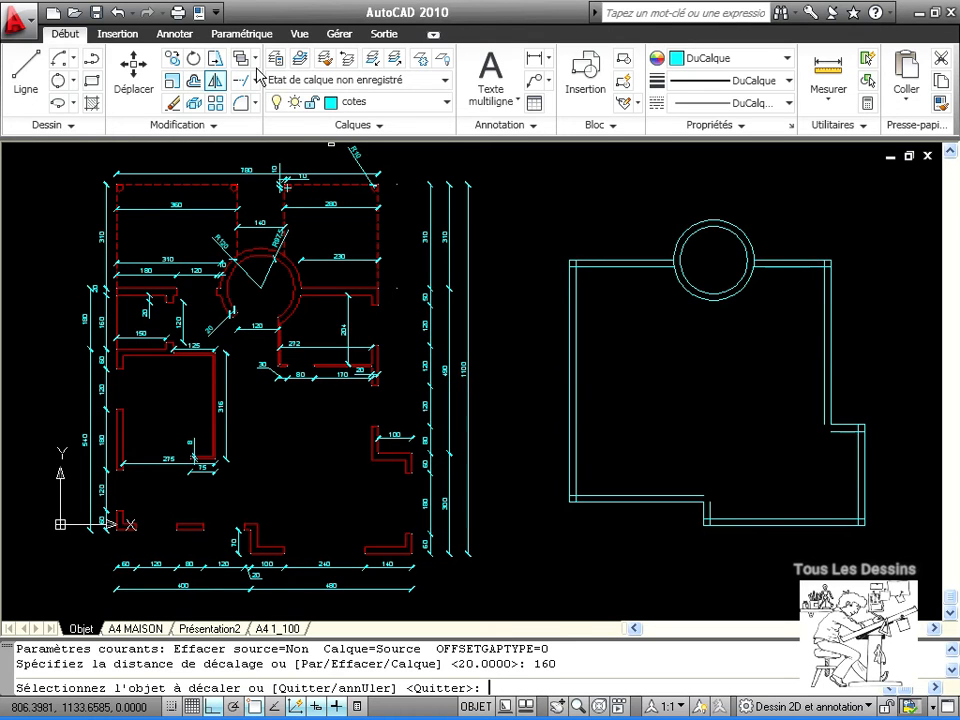
click(593, 267)
click(611, 390)
key(Return)
- Offset the new horizontal partition line downward by 20 to give the partition its thickness
key(Return)
text(20)
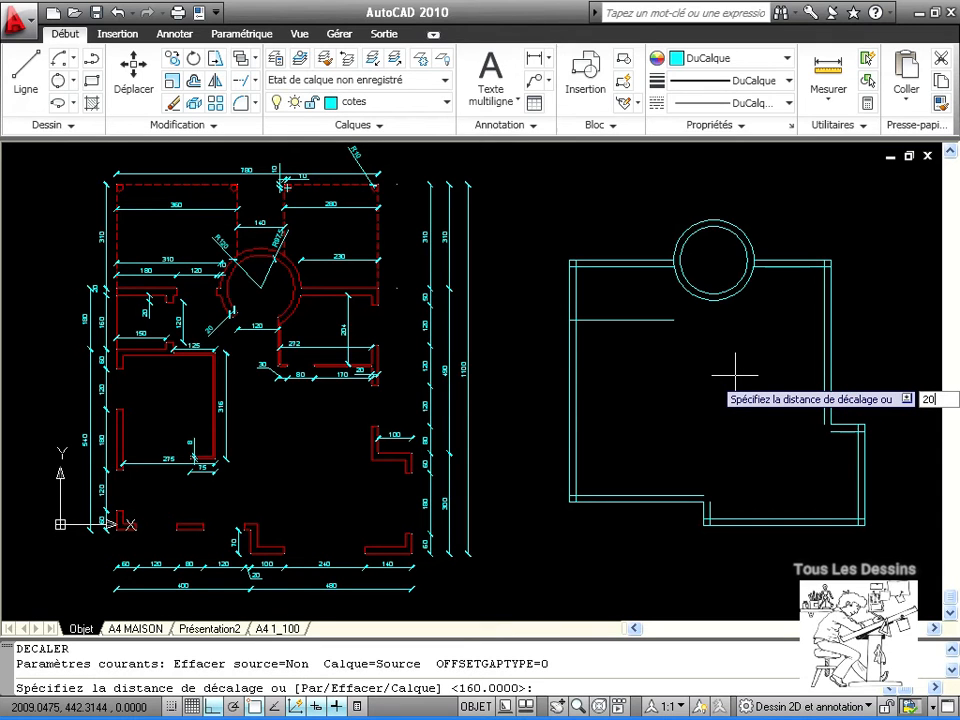
key(Return)
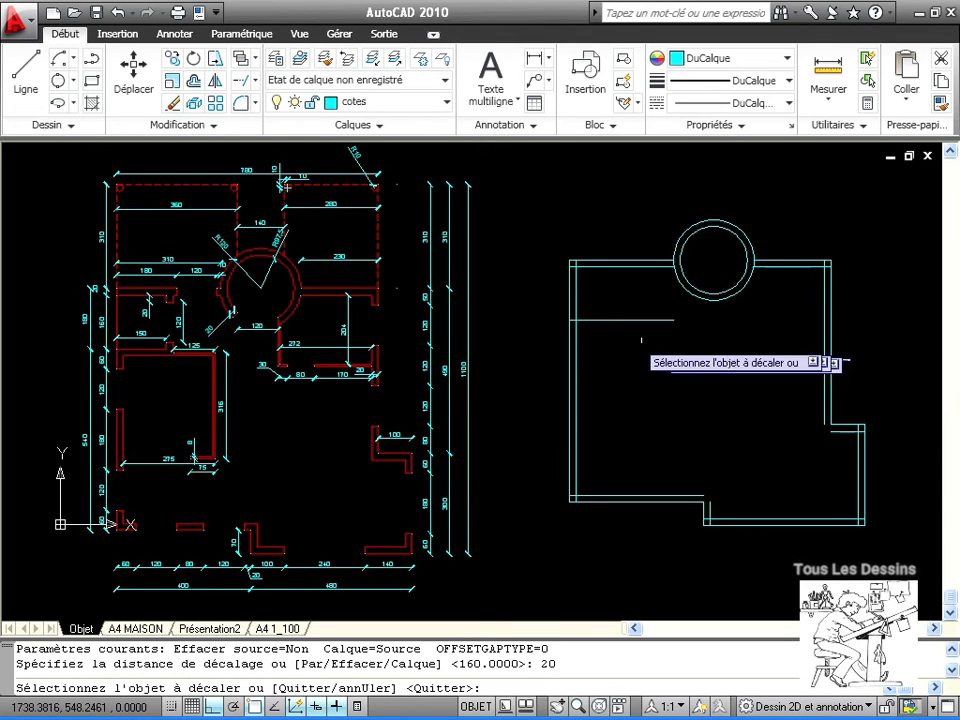
click(600, 320)
click(634, 382)
key(Return)
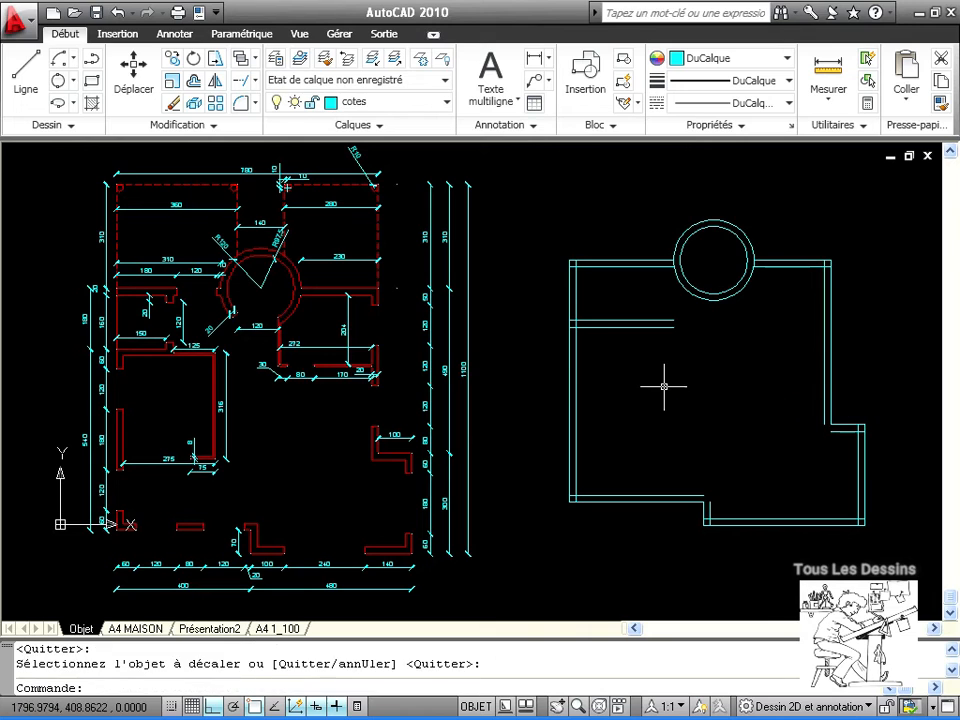
- Offset the outline's outer left side to the right by 150
key(Return)
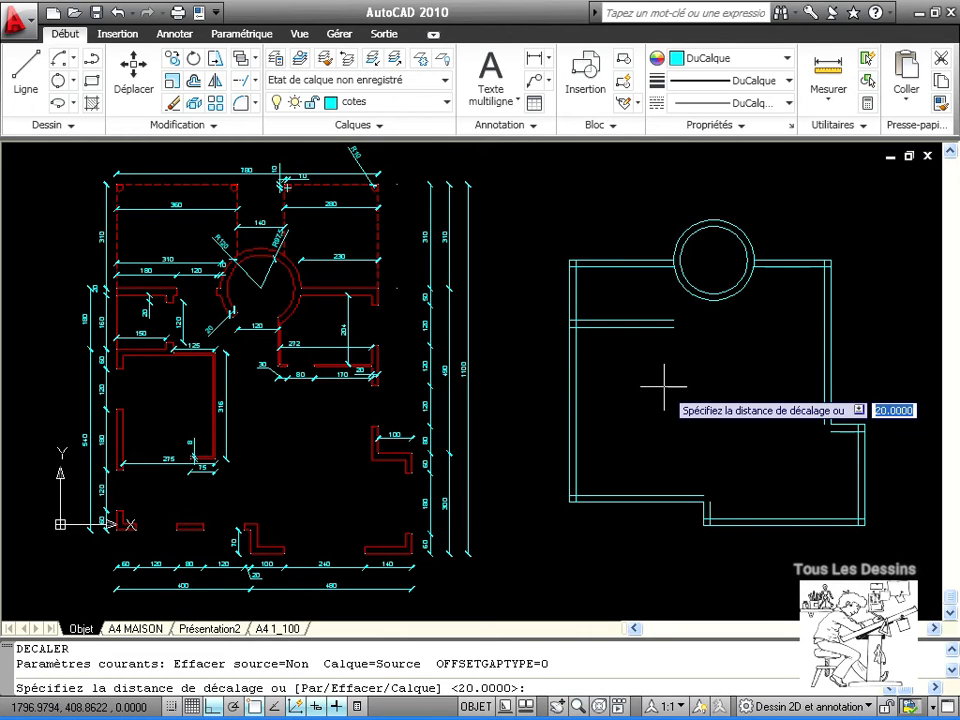
text(150)
key(Return)
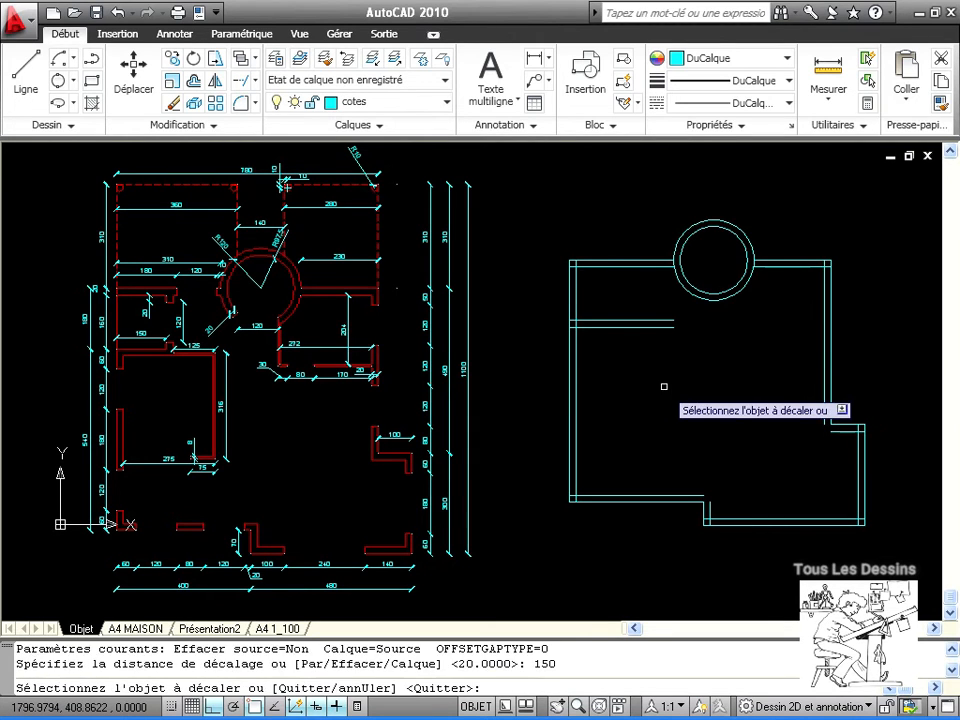
click(569, 296)
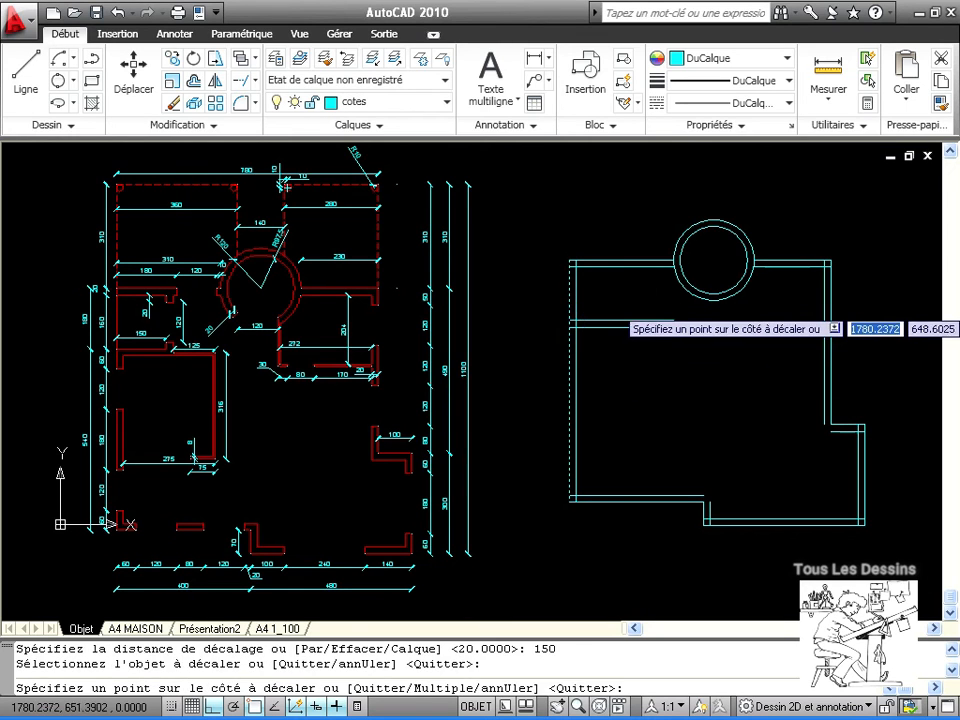
click(691, 343)
key(Return)
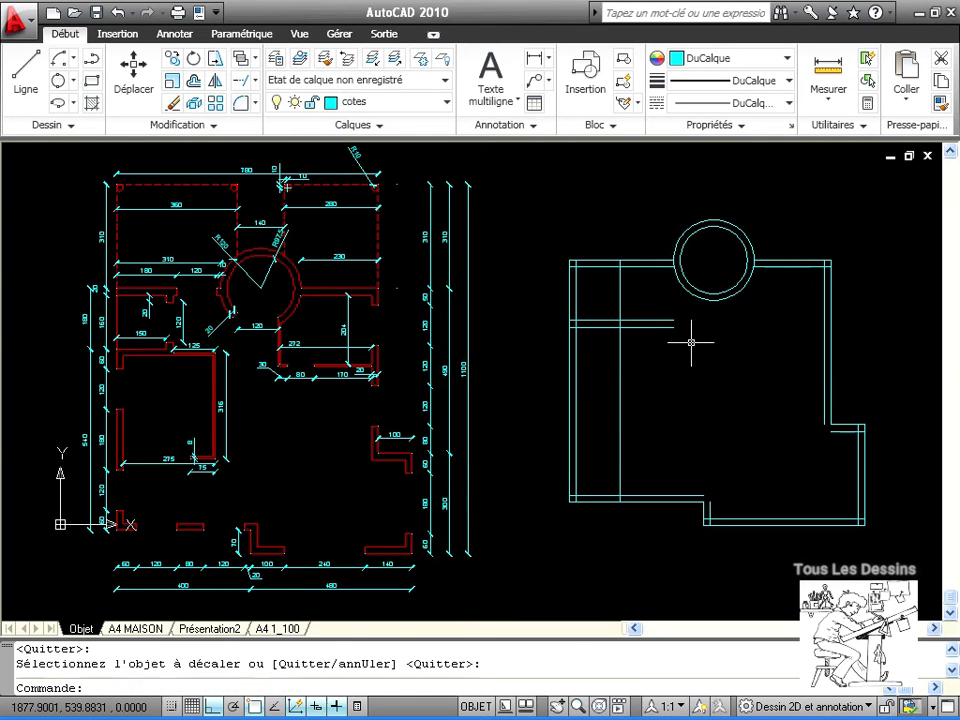
- Offset the new vertical partition line to the right by 20
key(Return)
text(20)
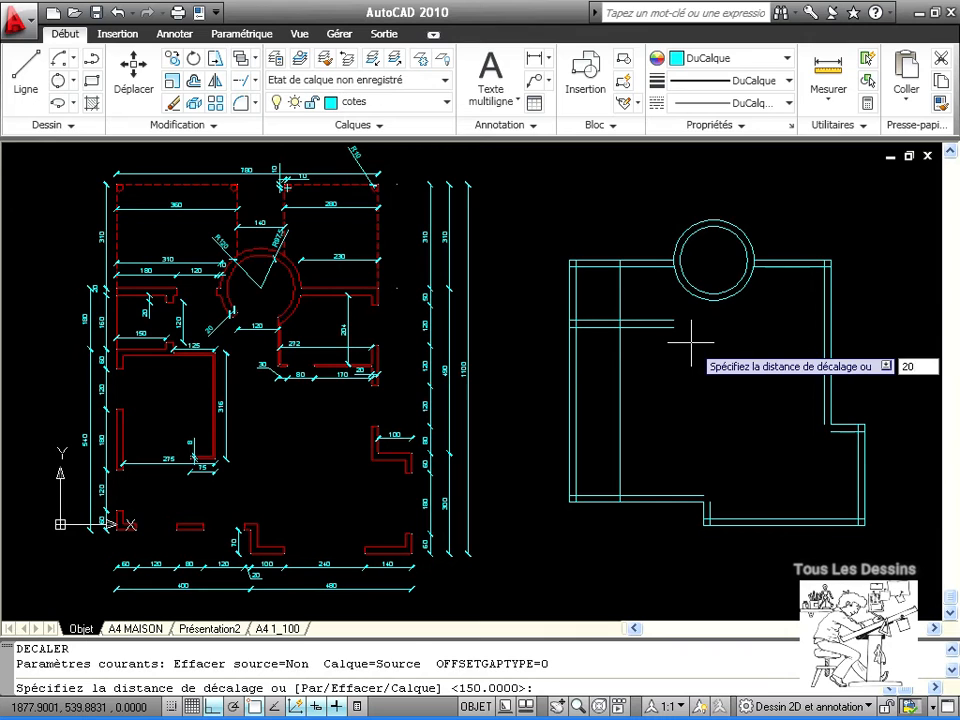
key(Return)
click(620, 293)
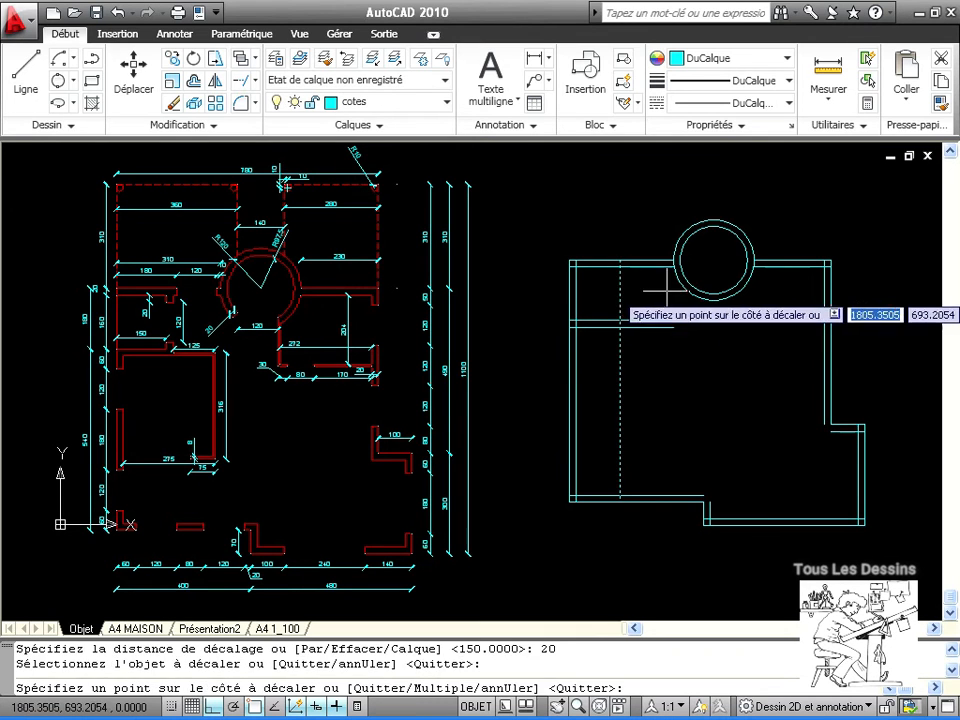
click(665, 291)
key(Return)
key(ctrl+shift+s)
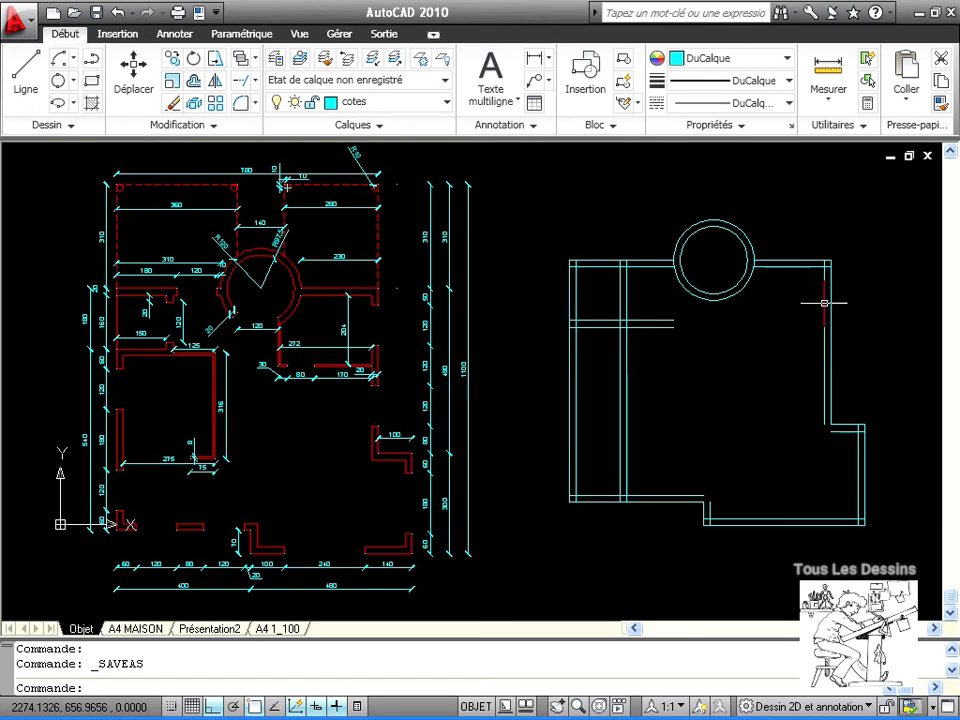
- Using all objects as cutting edges, trim the crossing inner wall lines at the plan's upper-right corner
click(254, 84)
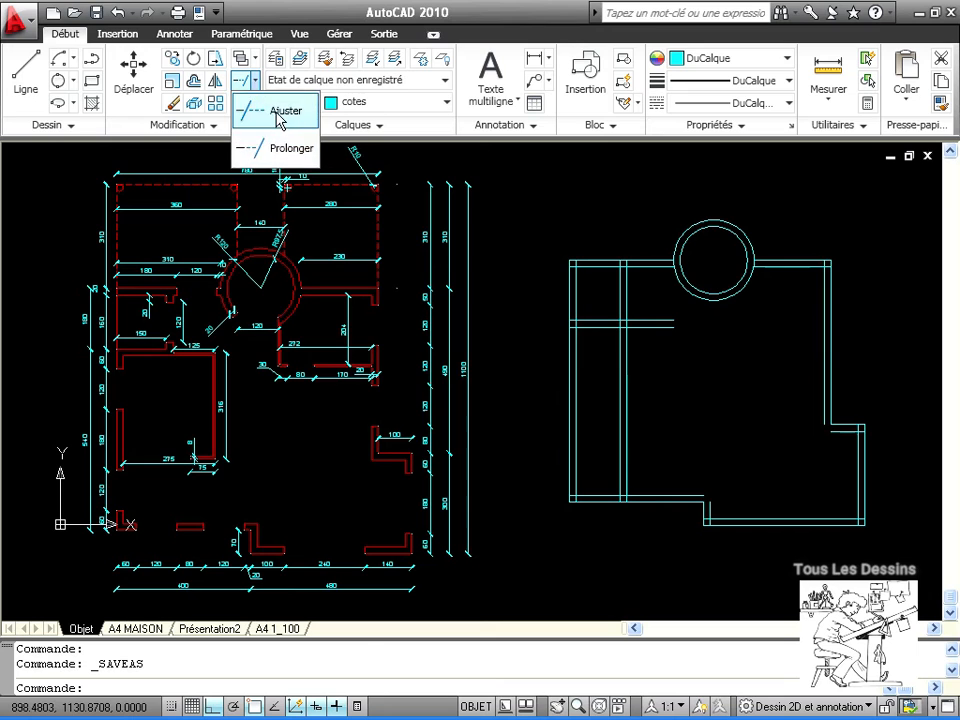
click(279, 116)
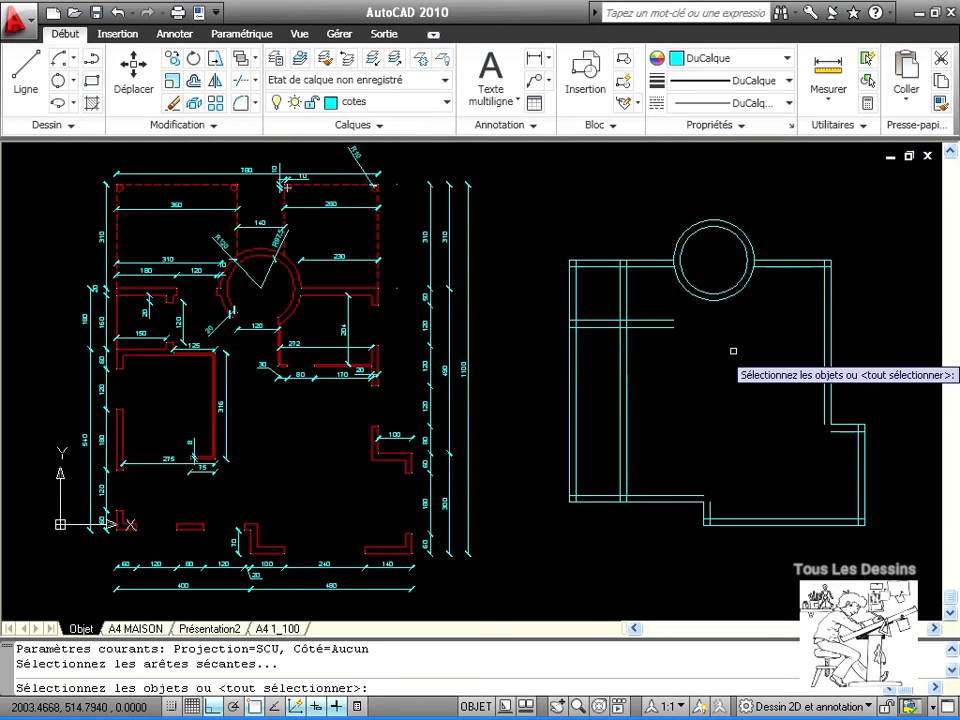
key(Return)
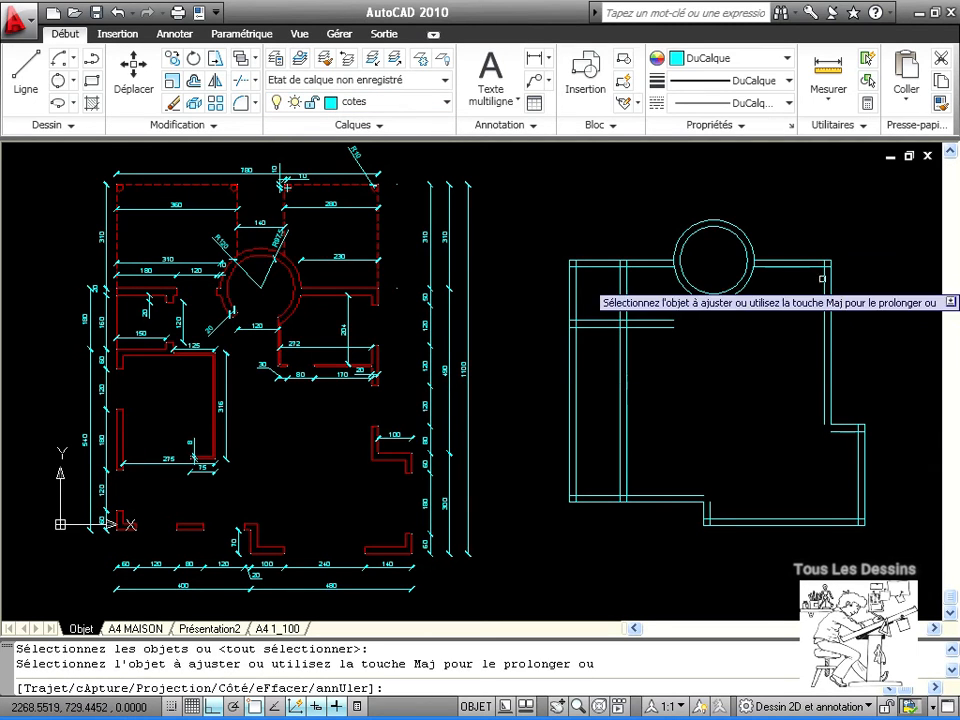
scroll(823, 270, up, 5)
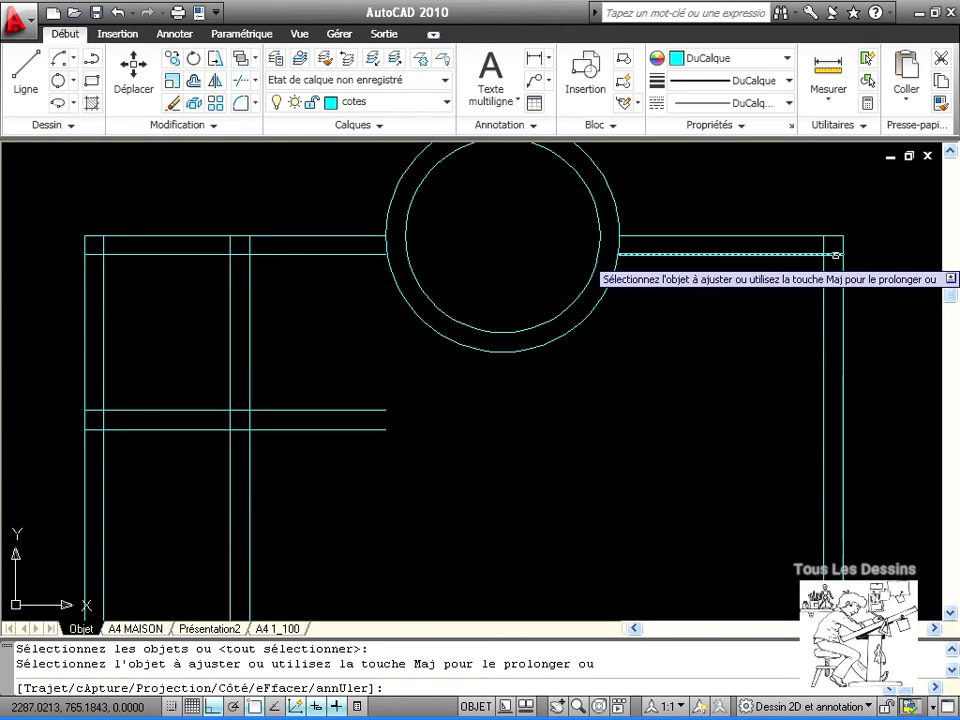
click(836, 254)
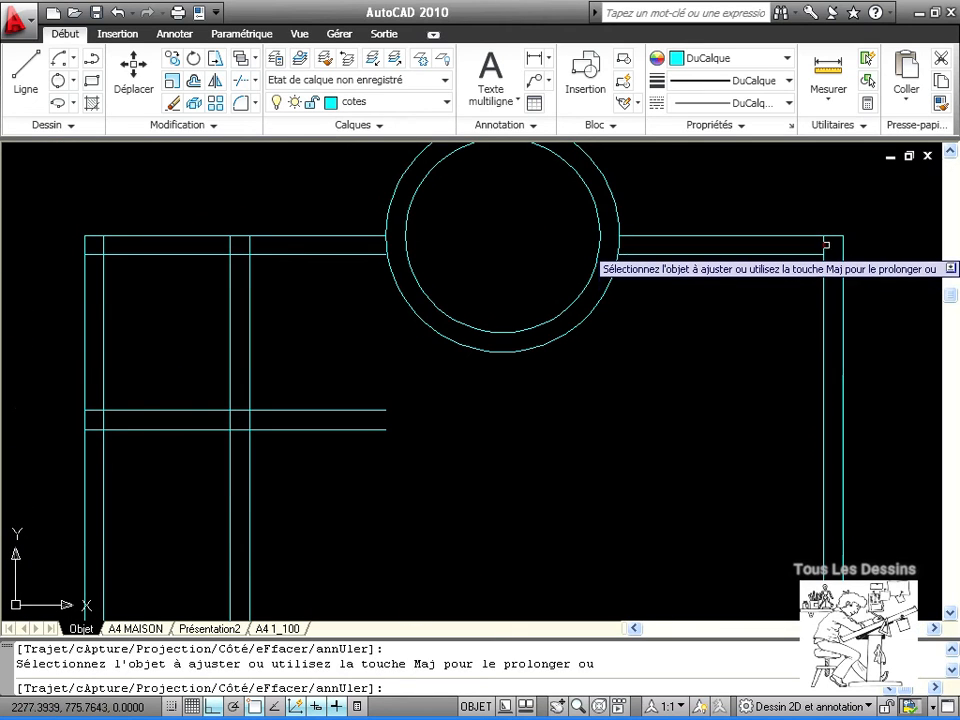
click(823, 244)
- Extend the lower line of the upper-right wall to the outer circle
scroll(581, 321, up, 6)
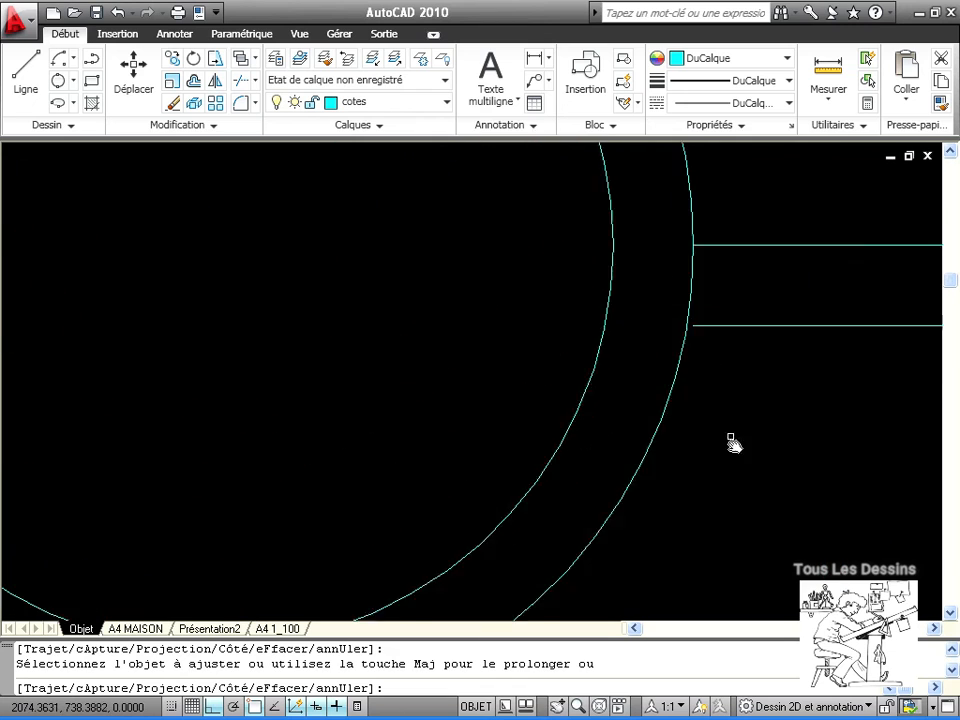
click(702, 334)
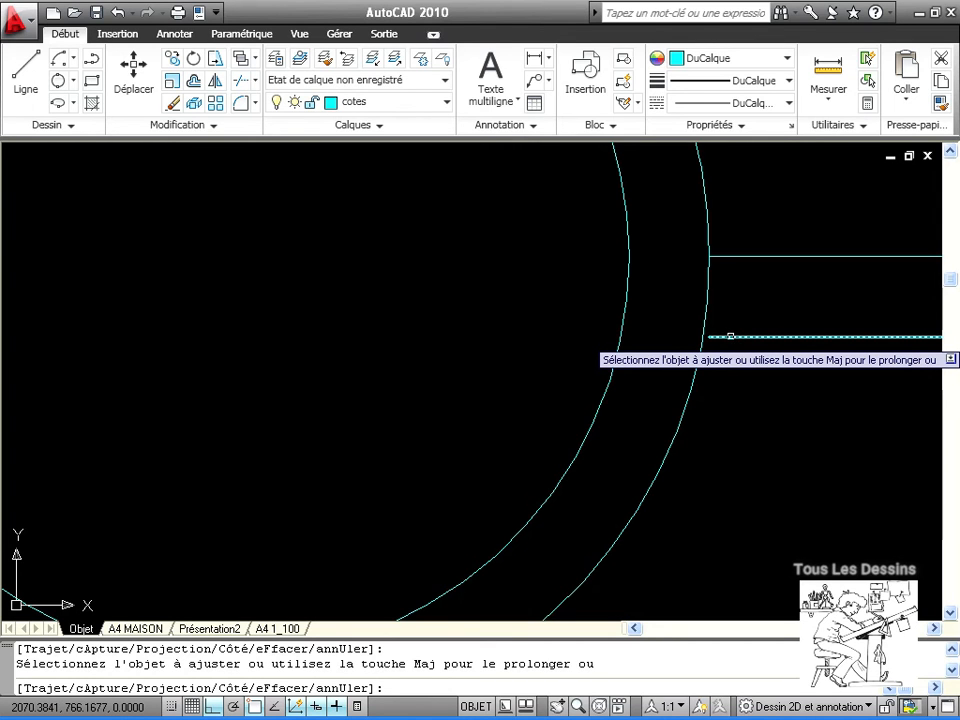
shift+click(730, 336)
- Trim the outer circle between the two wall lines where the upper walls meet it on both sides
scroll(720, 371, up, 3)
middle_drag(601, 410, 900, 392)
middle_drag(260, 386, 665, 376)
scroll(304, 378, down, 4)
click(143, 294)
middle_drag(799, 349, 354, 360)
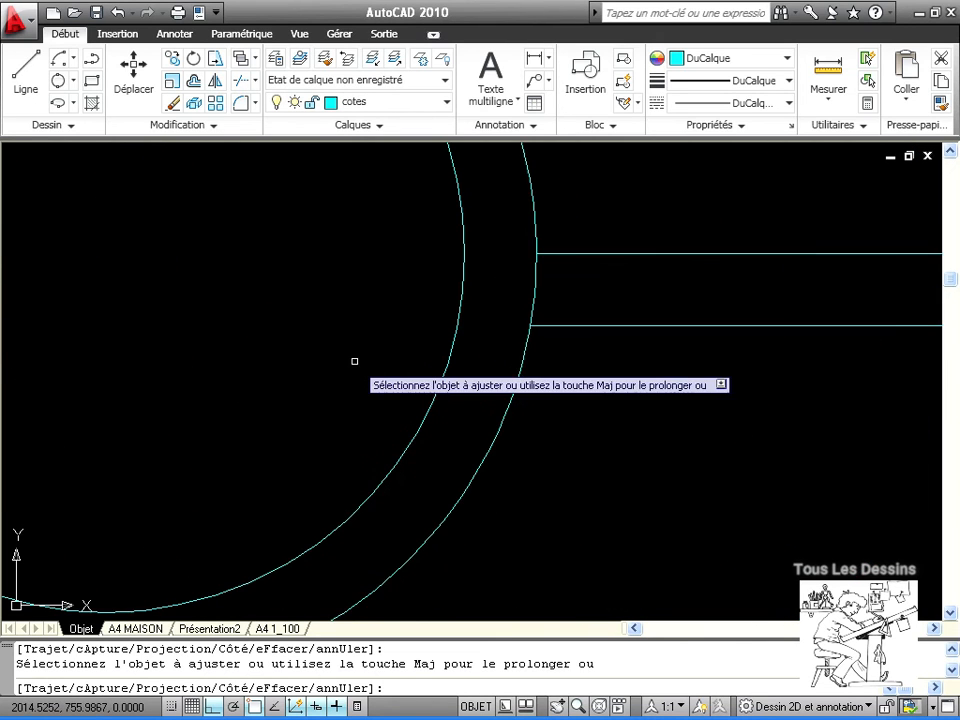
click(535, 283)
- Trim the crossing inner wall lines at the outer corner of the 100 step on the plan's right side
scroll(754, 435, down, 7)
middle_drag(670, 456, 785, 307)
scroll(804, 394, up, 5)
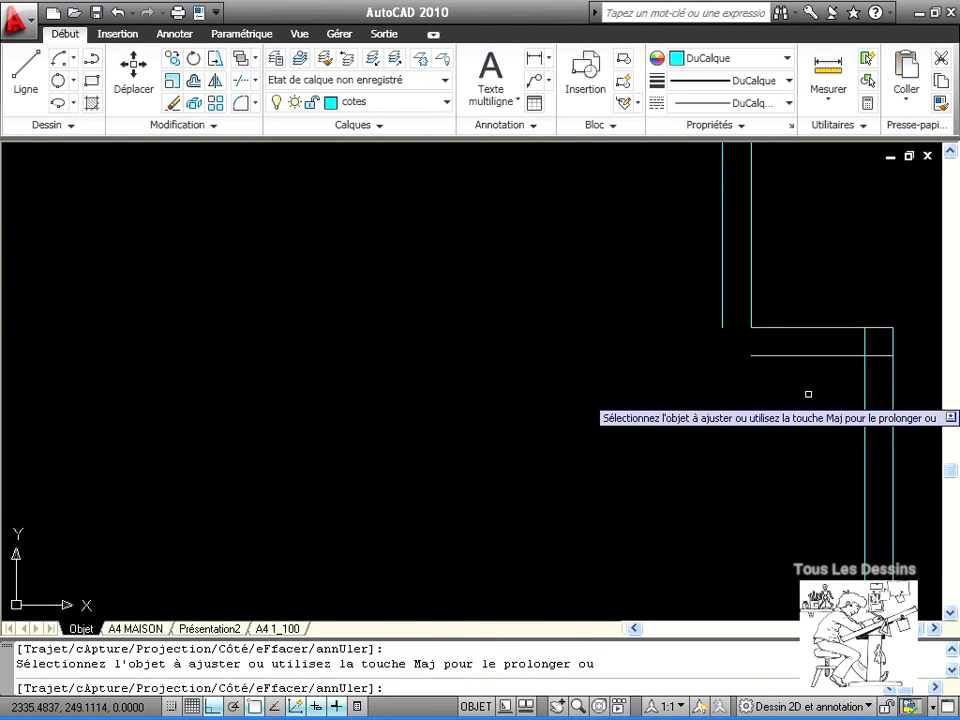
click(865, 338)
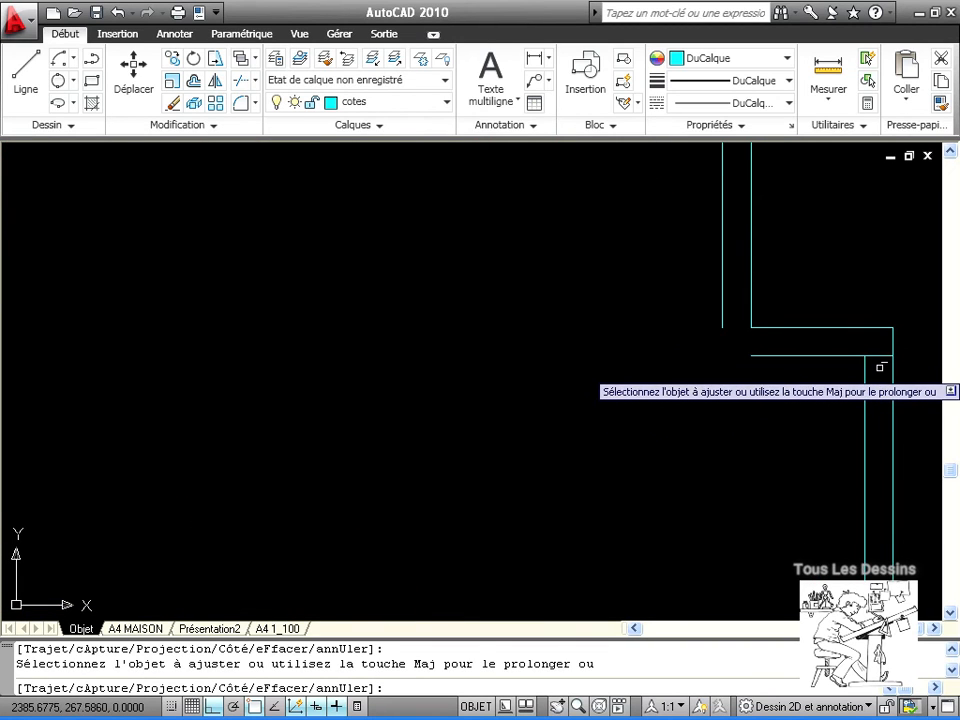
scroll(676, 450, down, 2)
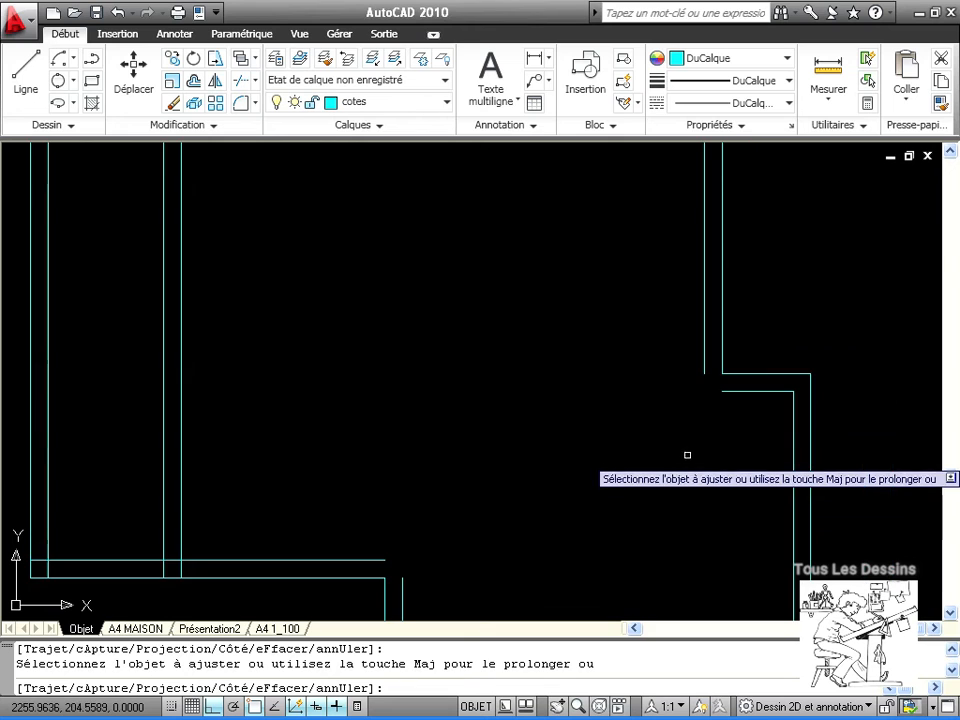
- Extend the inner wall lines at the inner corner of the 100 step until they meet, and trim the excess beyond that corner
shift+click(756, 394)
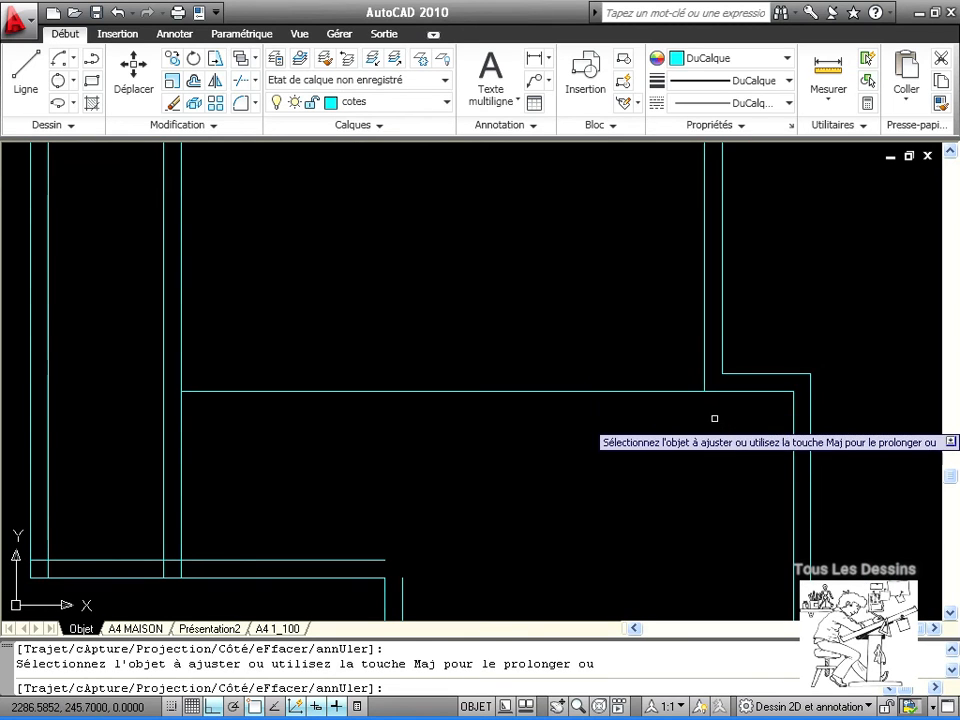
scroll(750, 484, down, 2)
scroll(765, 413, up, 4)
click(729, 364)
click(720, 387)
- Trim the inner wall stub at the bottom step and extend the lower-left wall's inner line to the step's vertical inner line
mouse_move(356, 385)
middle_down()
mouse_move(701, 398)
mouse_move(887, 381)
middle_up()
click(525, 360)
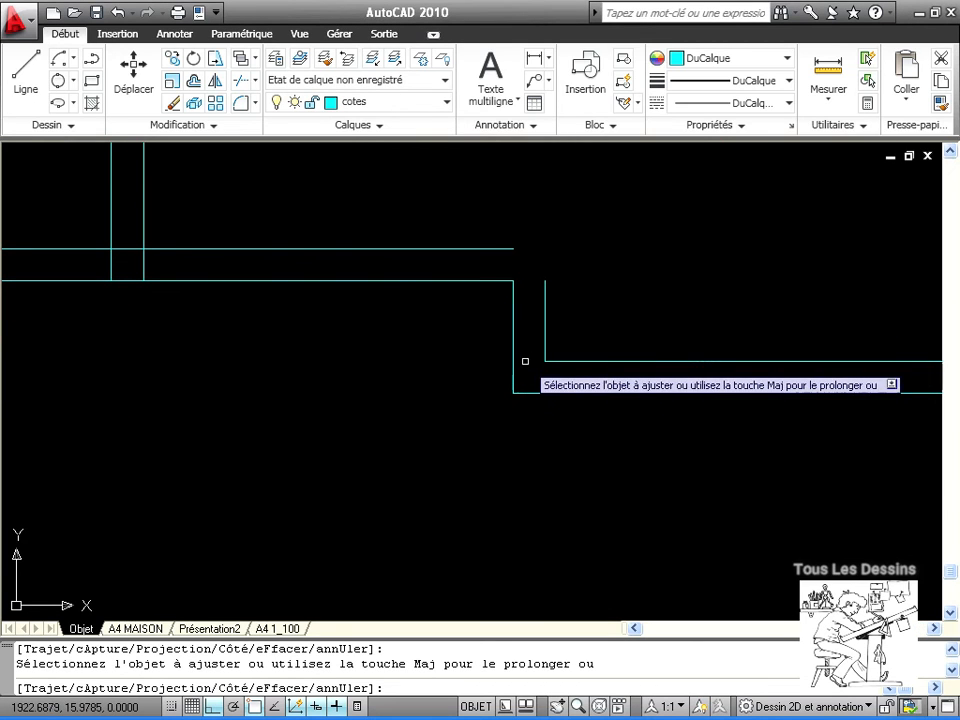
click(477, 244)
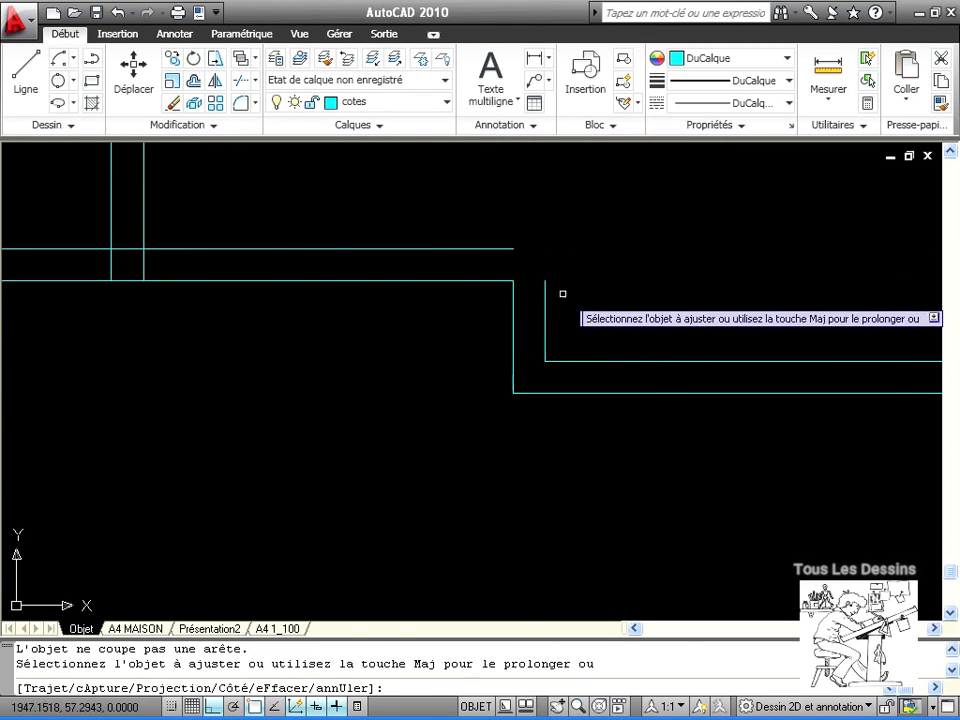
scroll(576, 300, down, 4)
middle_drag(644, 316, 574, 354)
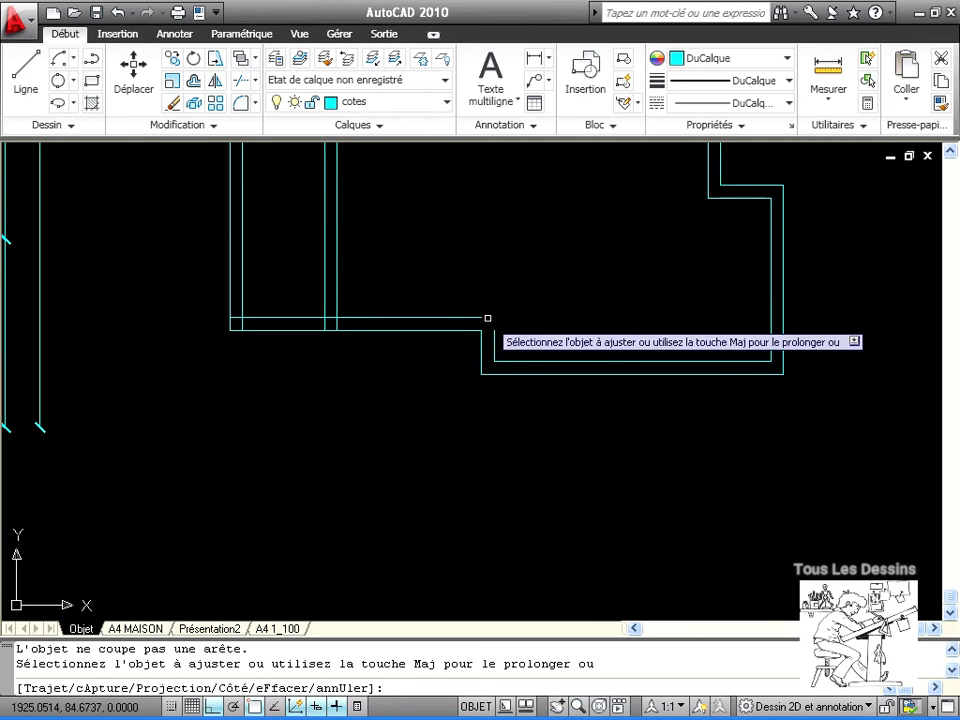
shift+click(482, 319)
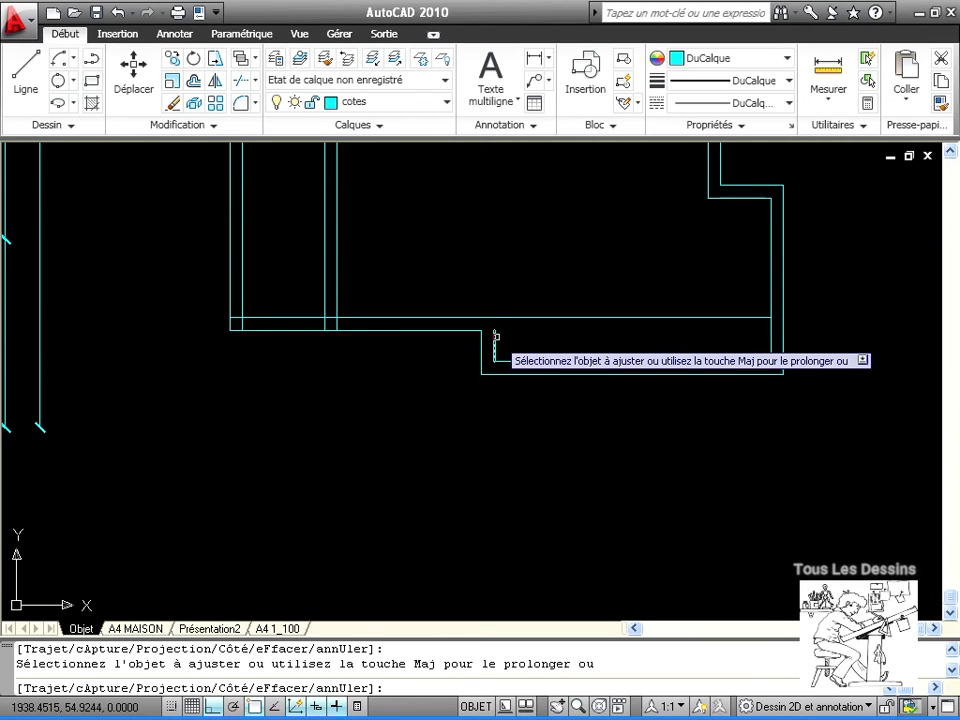
click(535, 319)
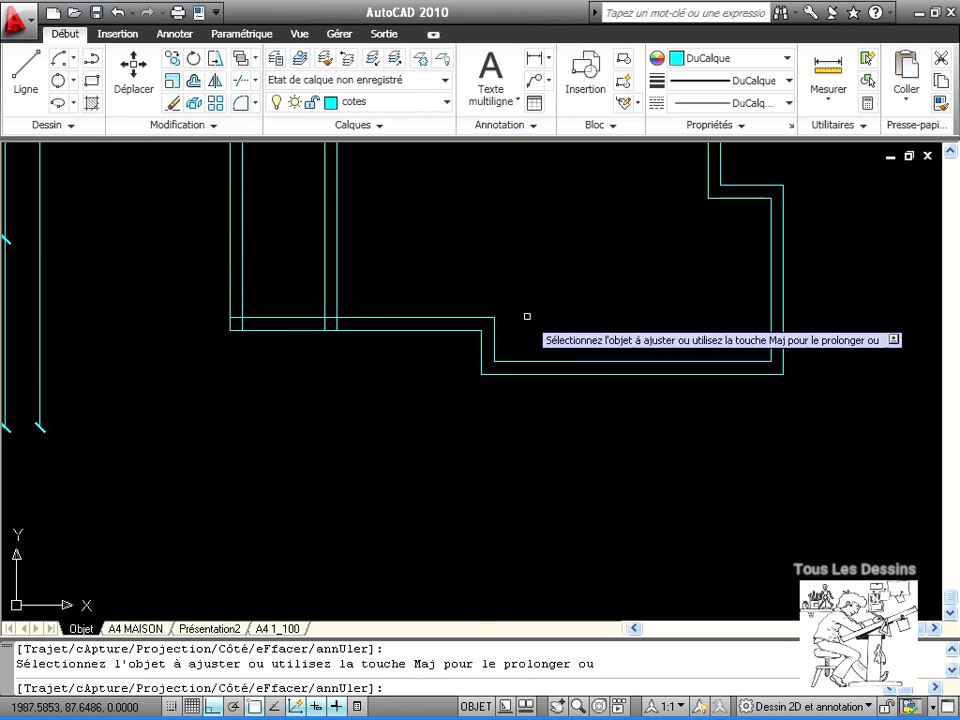
- Using the lower line of the horizontal partition as cutting edge, trim both vertical partition lines below it
scroll(349, 319, up, 2)
scroll(677, 411, down, 5)
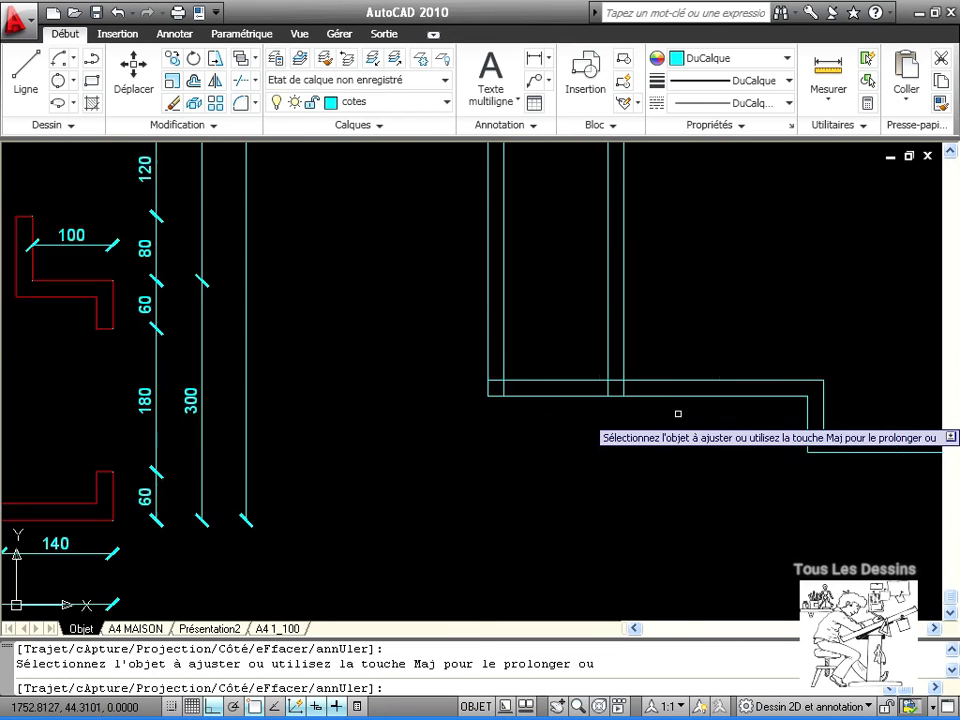
scroll(675, 268, up, 4)
scroll(675, 268, up, 2)
middle_drag(675, 268, 724, 431)
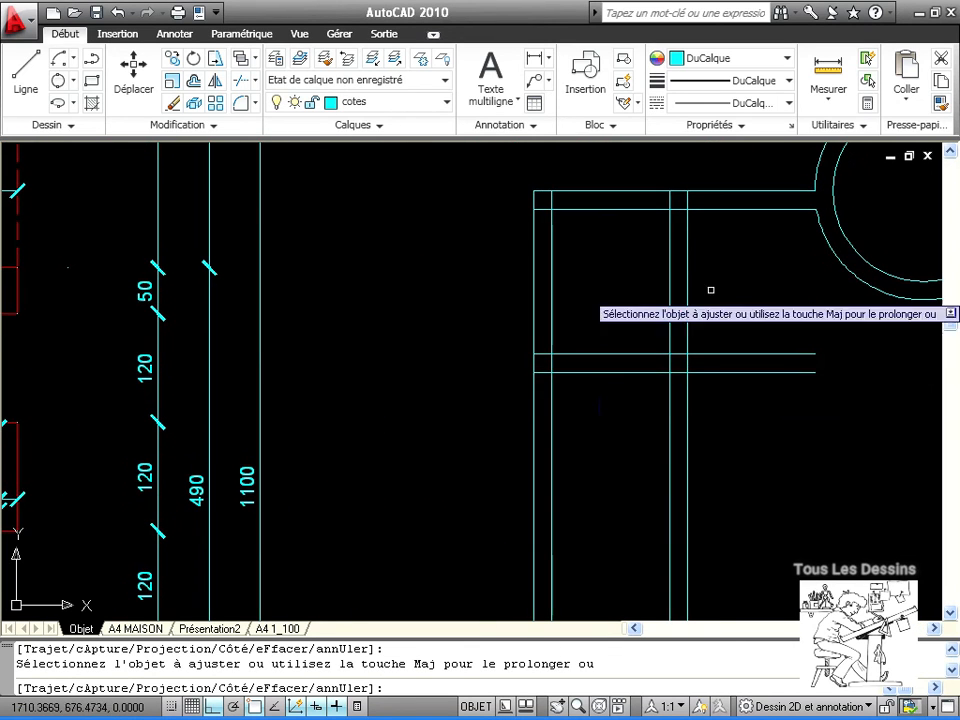
click(246, 84)
click(733, 373)
key(Return)
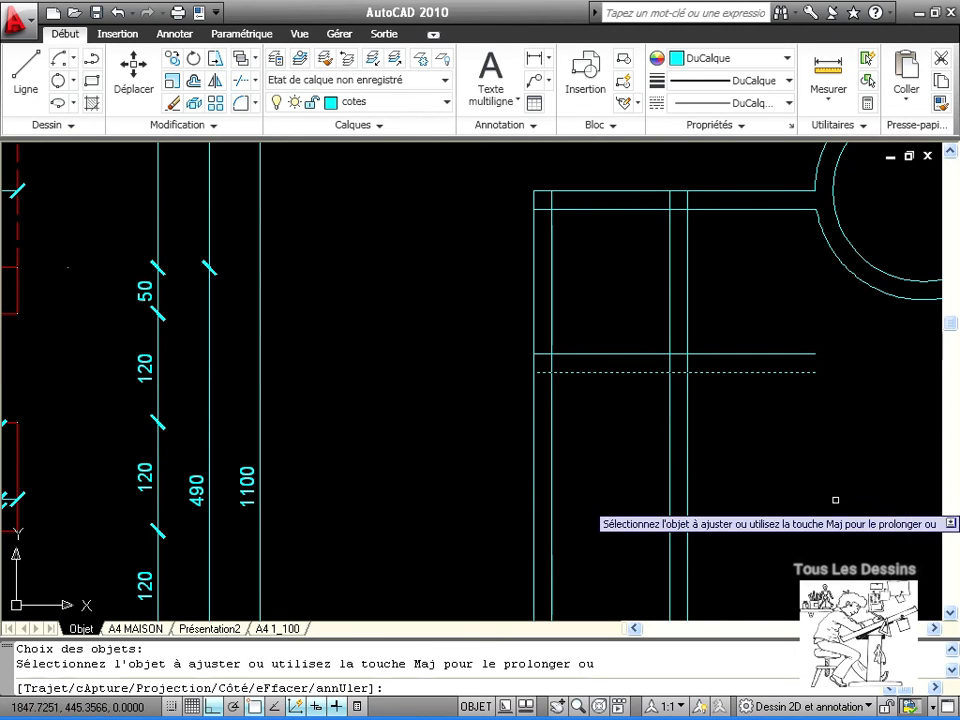
click(743, 450)
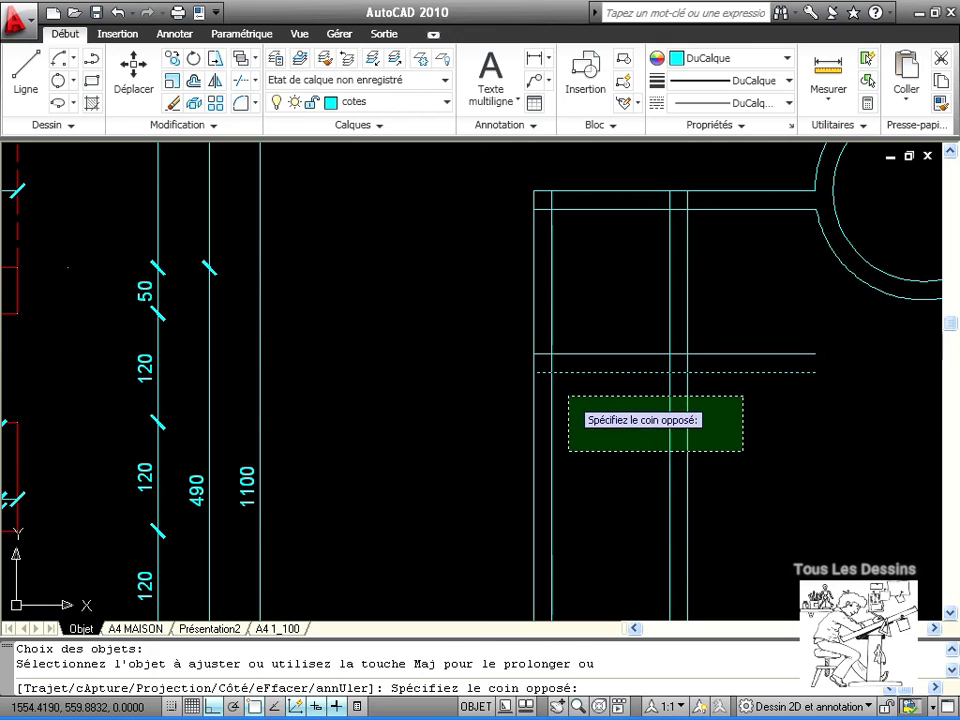
click(578, 397)
key(Return)
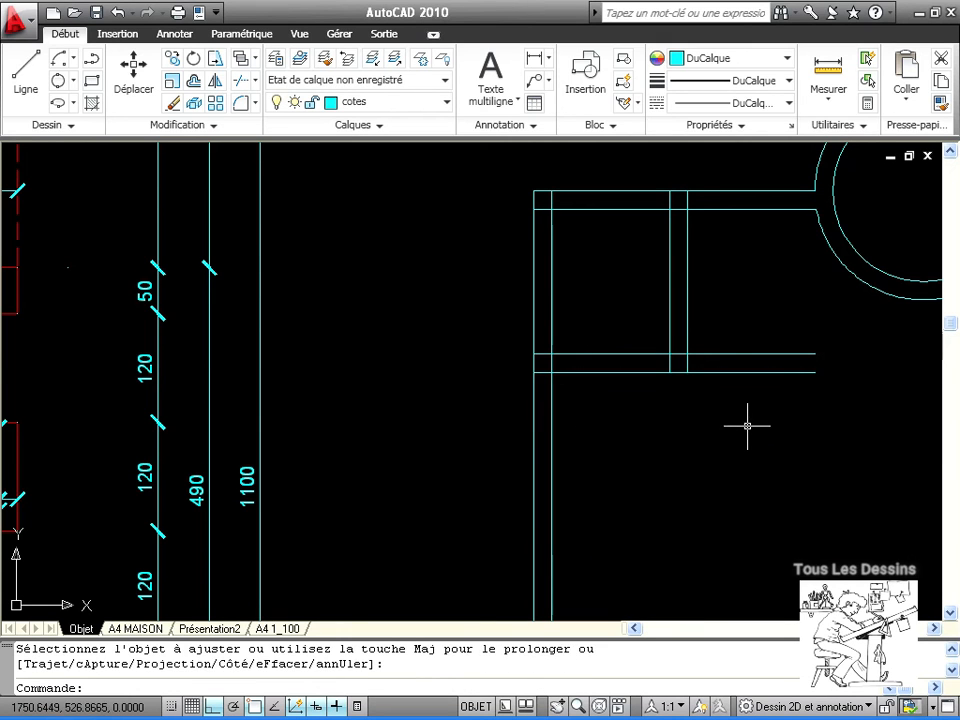
- Using the right line of the vertical partition as cutting edge, trim both horizontal partition lines beyond it
key(Return)
click(686, 285)
key(Return)
click(769, 400)
click(713, 318)
key(Return)
- Using all objects as cutting edges, trim the crossing lines where the vertical partition meets the upper wall
key(Return)
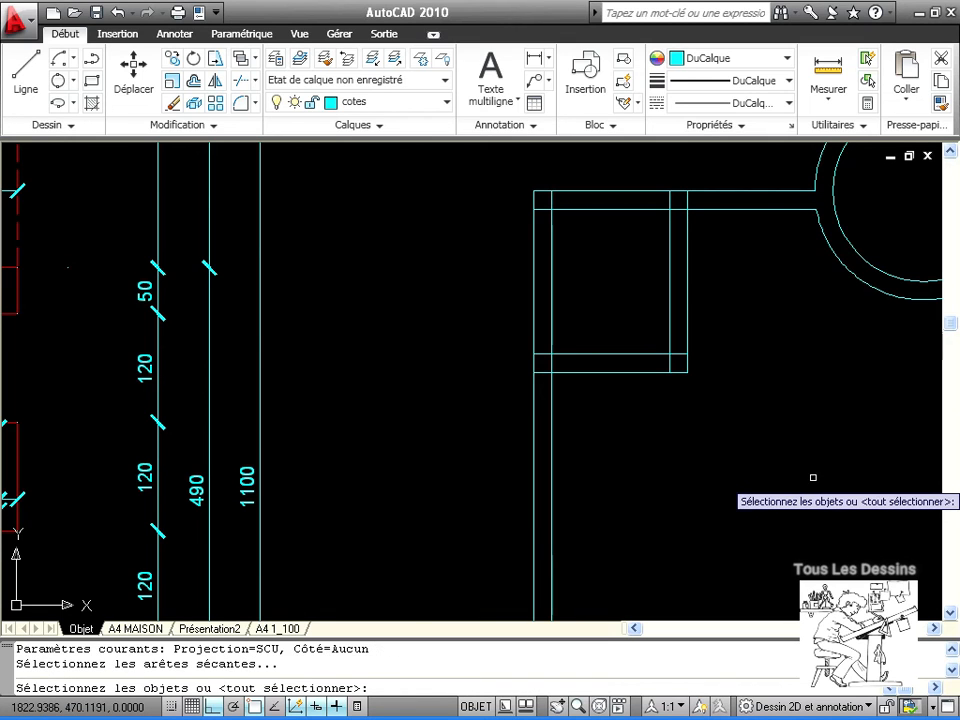
key(Return)
scroll(666, 229, up, 5)
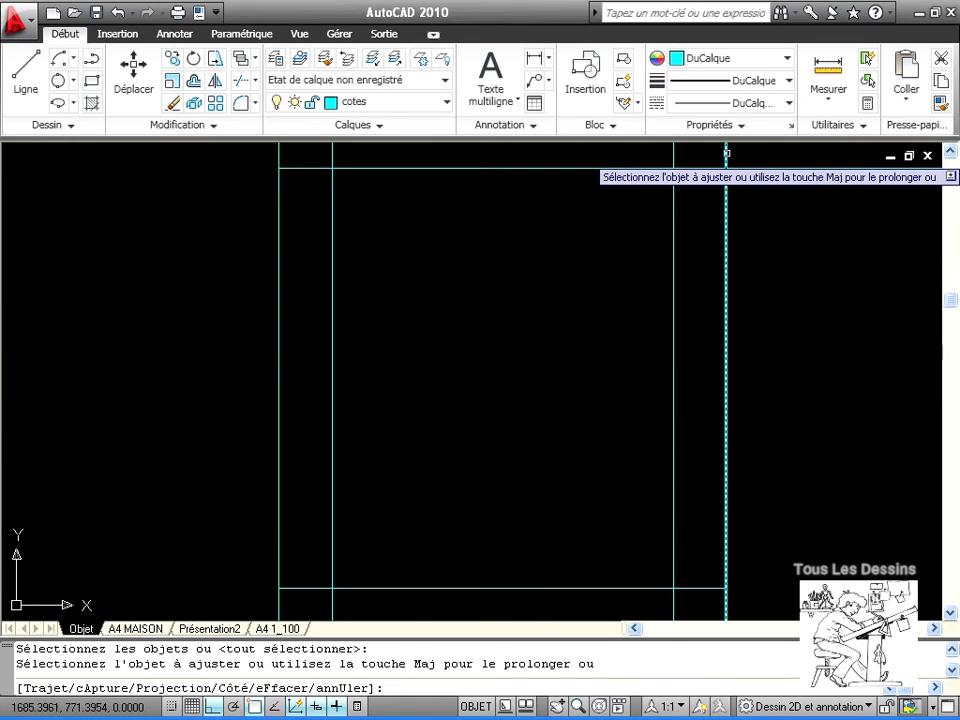
click(727, 153)
click(711, 171)
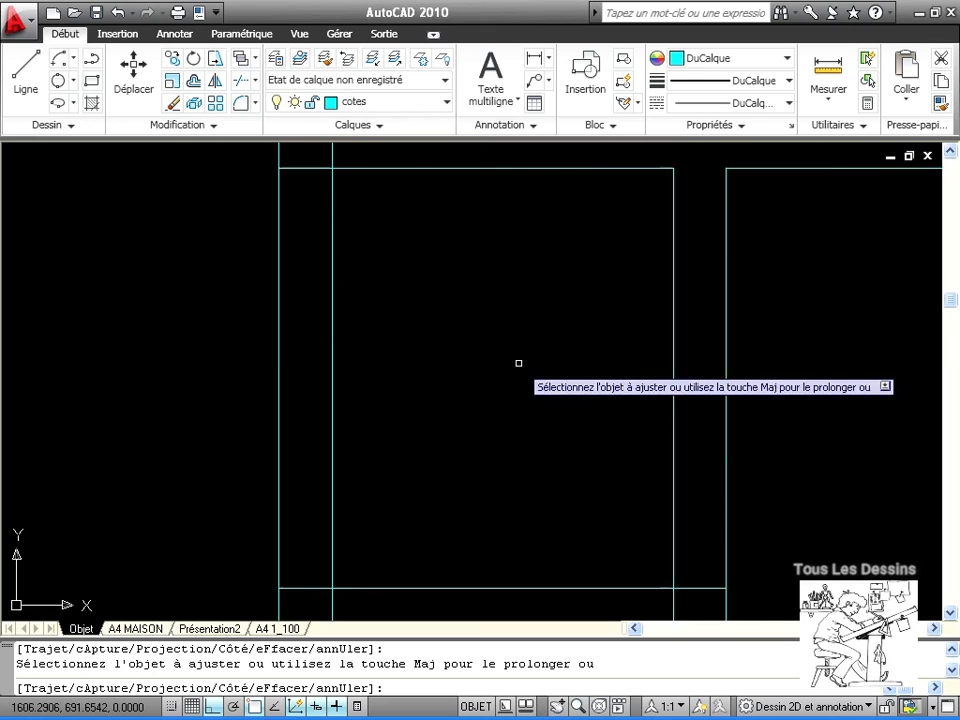
- Using the lower line of the horizontal partition as cutting edge, trim the left wall's inner line above it
scroll(634, 456, down, 5)
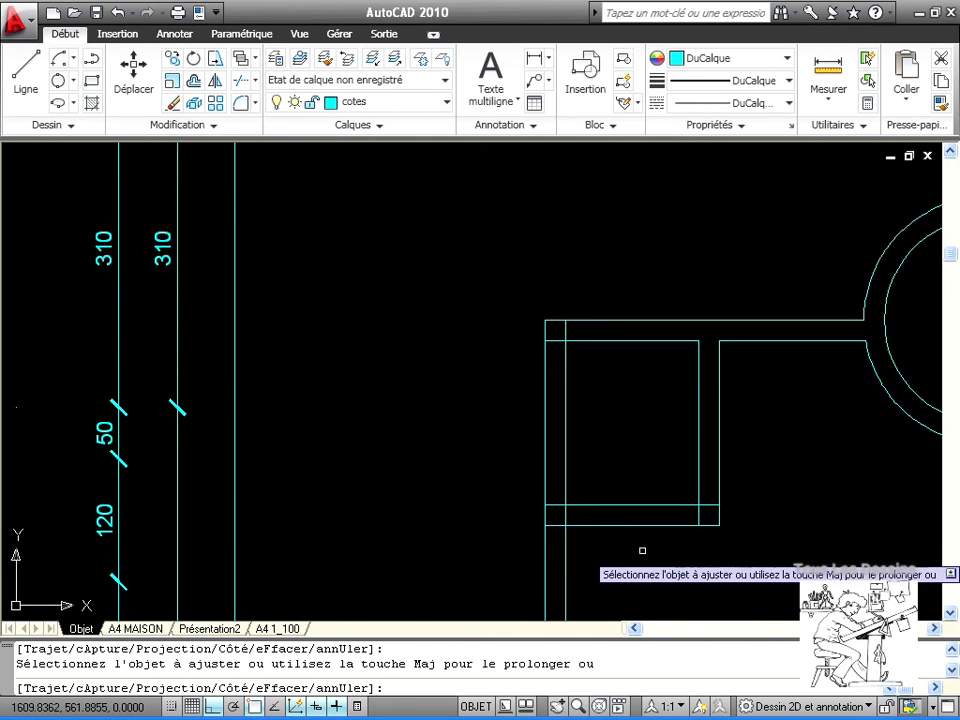
key(Return)
key(Return)
click(593, 524)
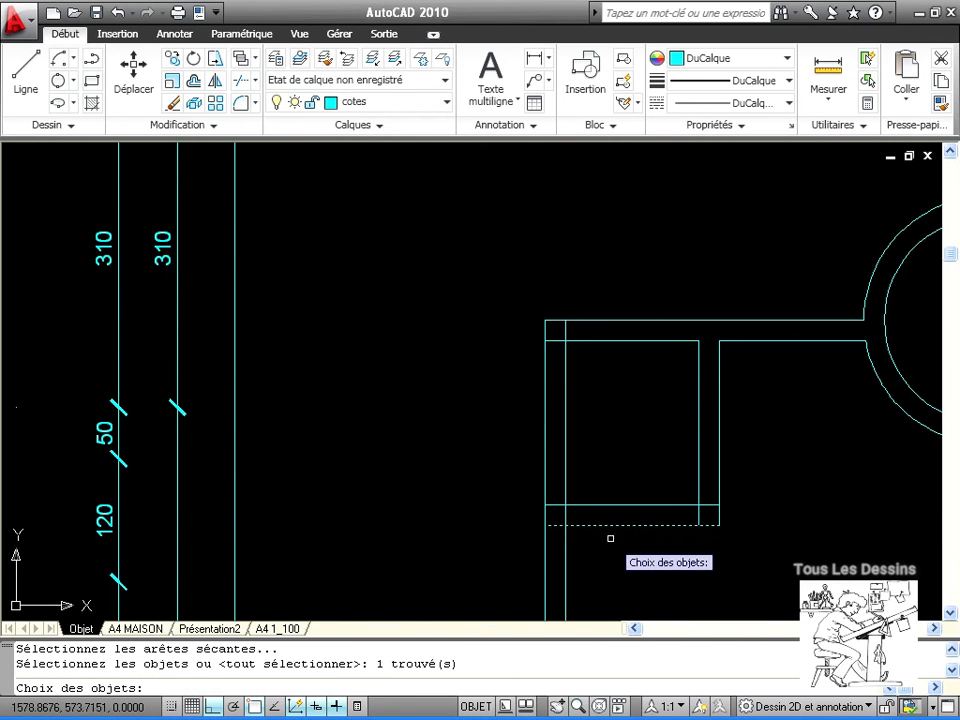
key(Return)
click(566, 450)
key(Return)
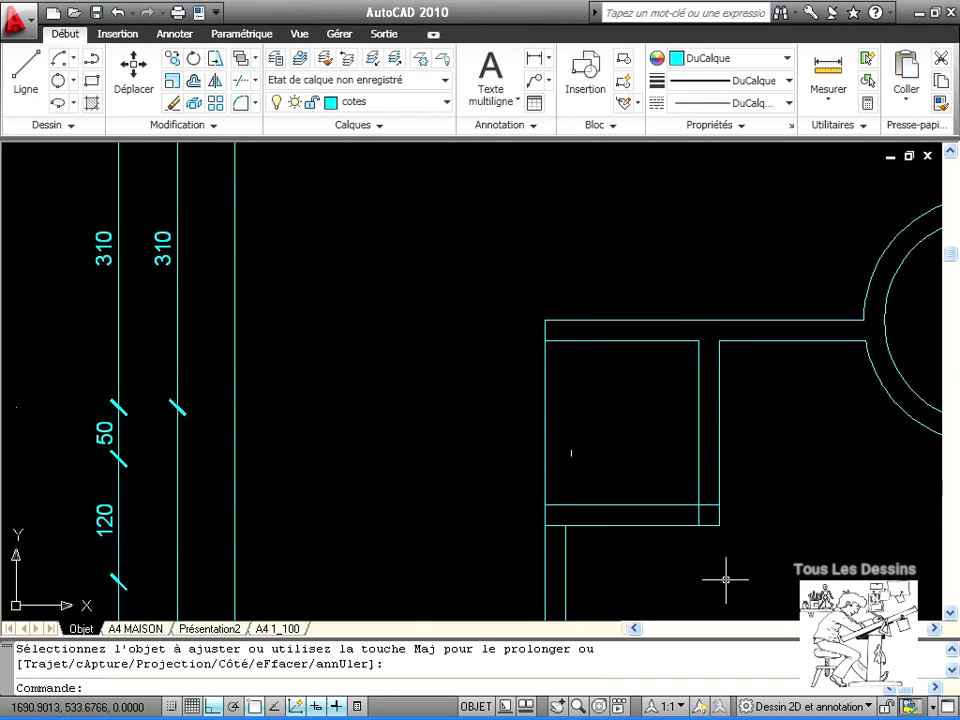
- Using all objects as cutting edges, trim the crossing inner lines at the lower-right corner of the small upper-left room
scroll(724, 490, up, 3)
key(Return)
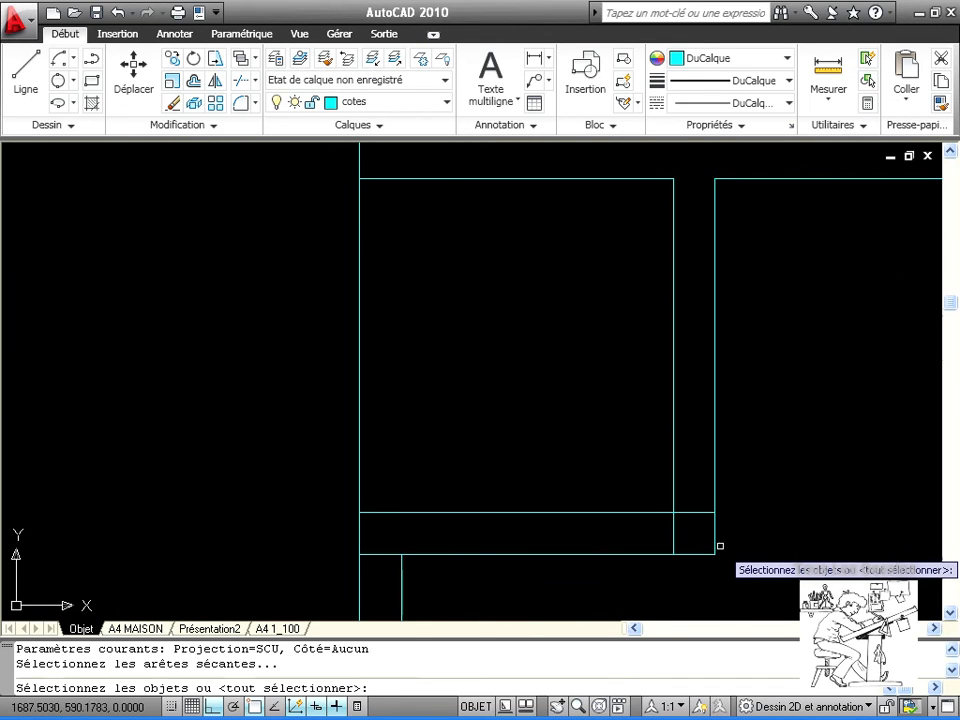
key(Return)
click(694, 512)
click(673, 532)
- Trim the crossing inner wall lines at the plan's lower-left corner and end the Trim command
scroll(735, 560, down, 4)
middle_drag(760, 566, 551, 257)
scroll(698, 514, down, 4)
mouse_move(760, 547)
middle_down()
mouse_move(666, 451)
mouse_move(679, 454)
mouse_move(654, 500)
middle_up()
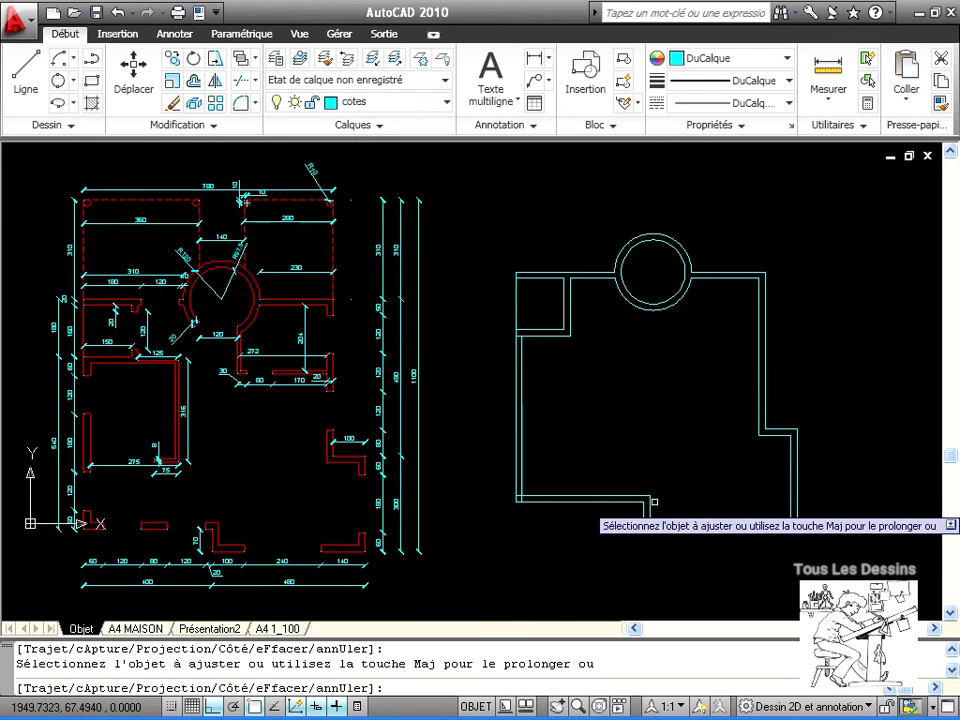
scroll(527, 505, up, 5)
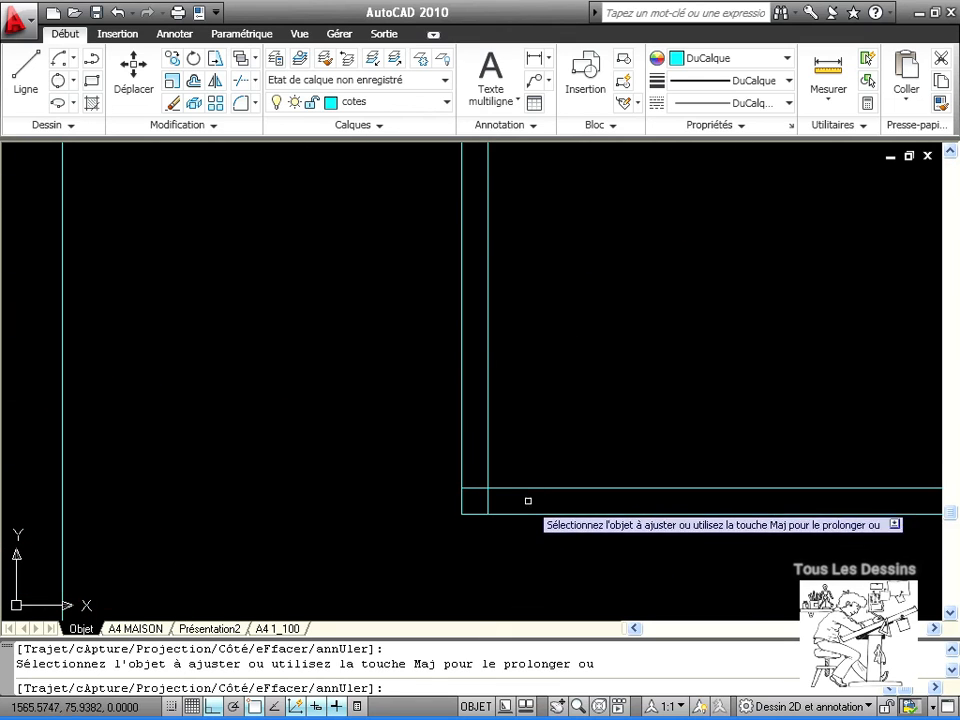
click(470, 488)
scroll(628, 480, down, 4)
middle_drag(676, 488, 598, 556)
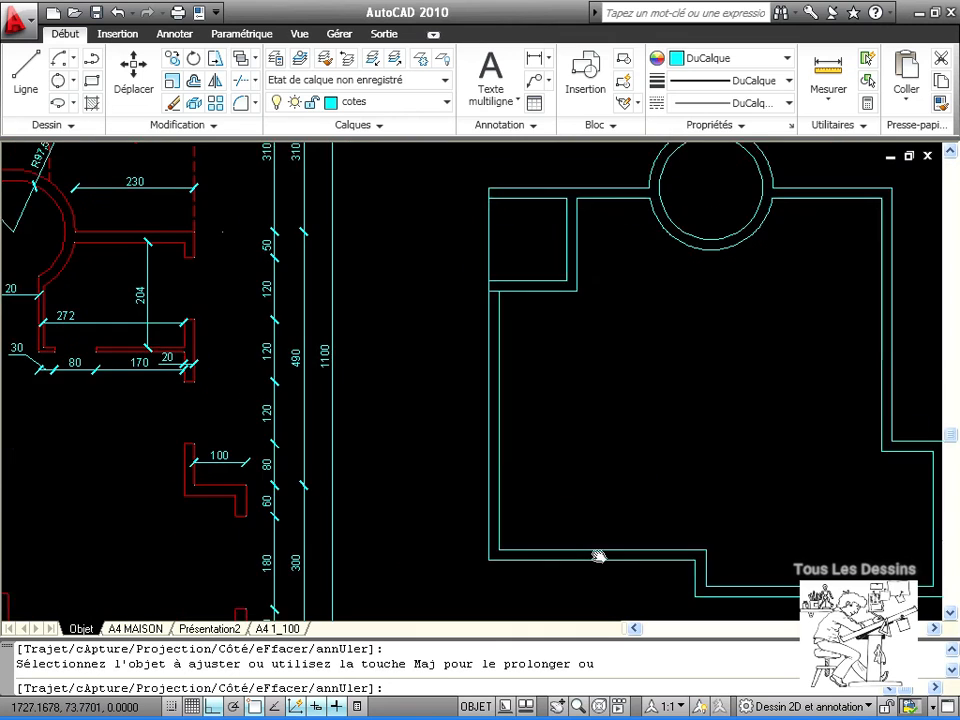
scroll(506, 343, up, 3)
scroll(657, 410, down, 2)
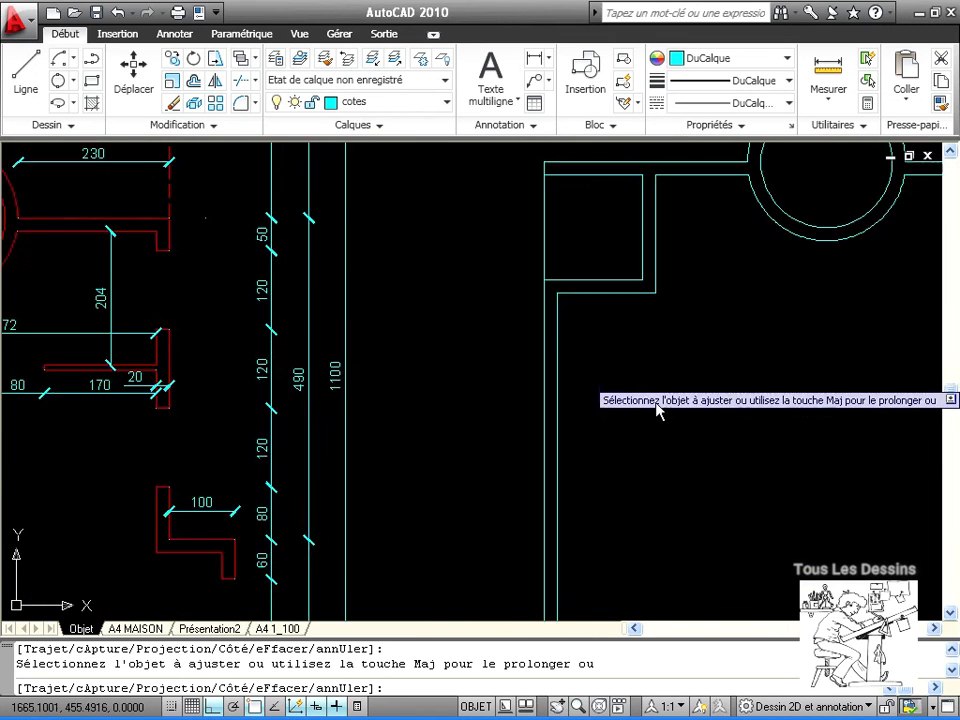
scroll(657, 410, down, 2)
scroll(604, 306, up, 1)
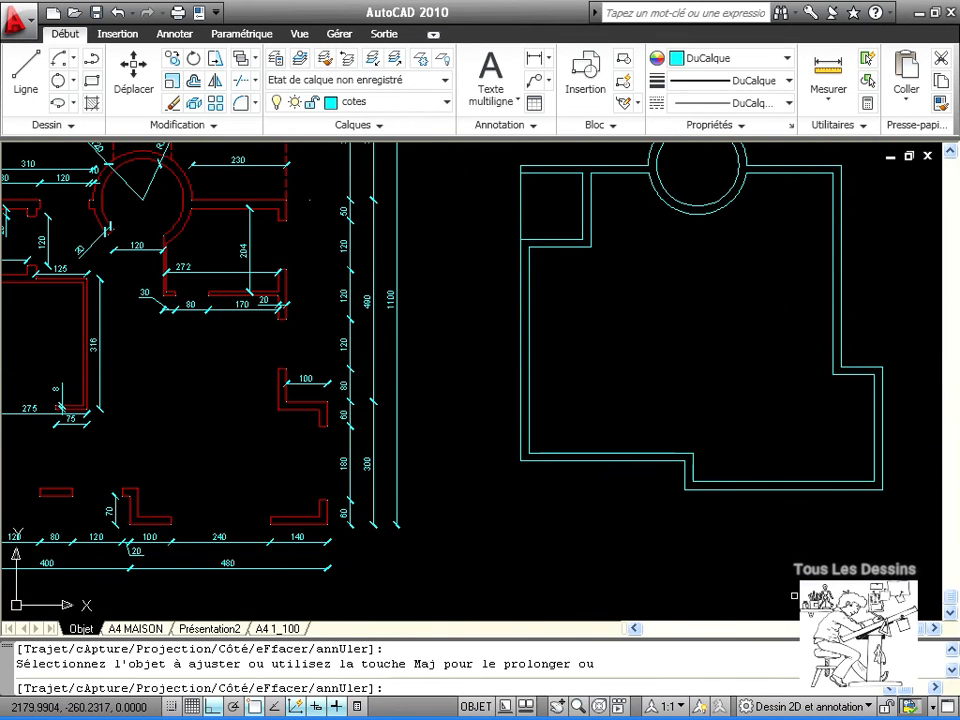
key(Return)
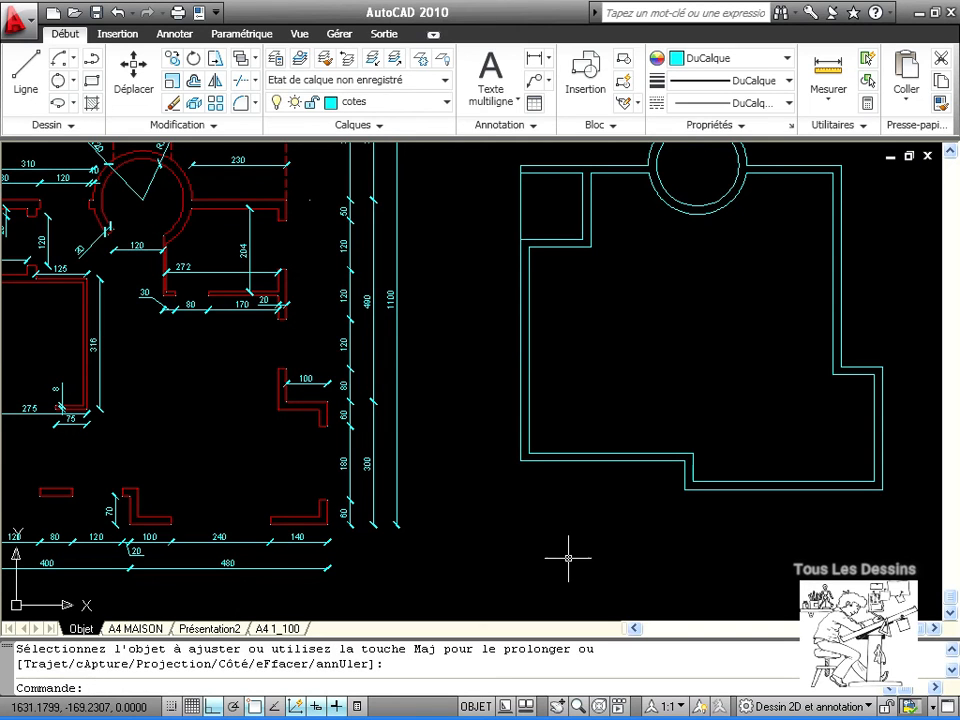
- Offset the outer line of the lower-left wall 60 upward into the plan
click(195, 83)
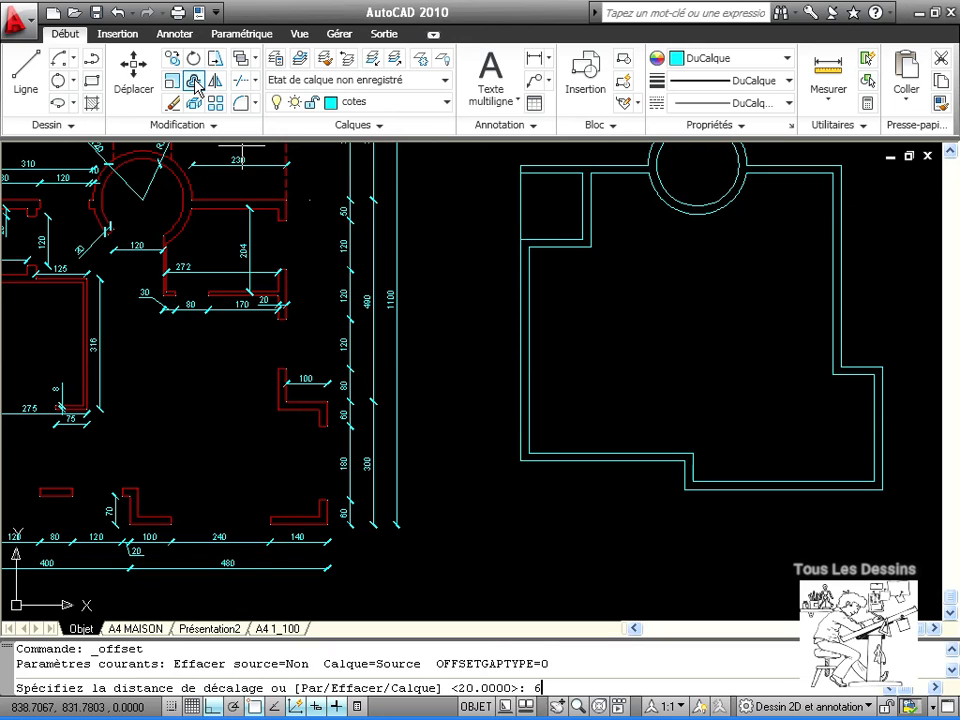
key(Return)
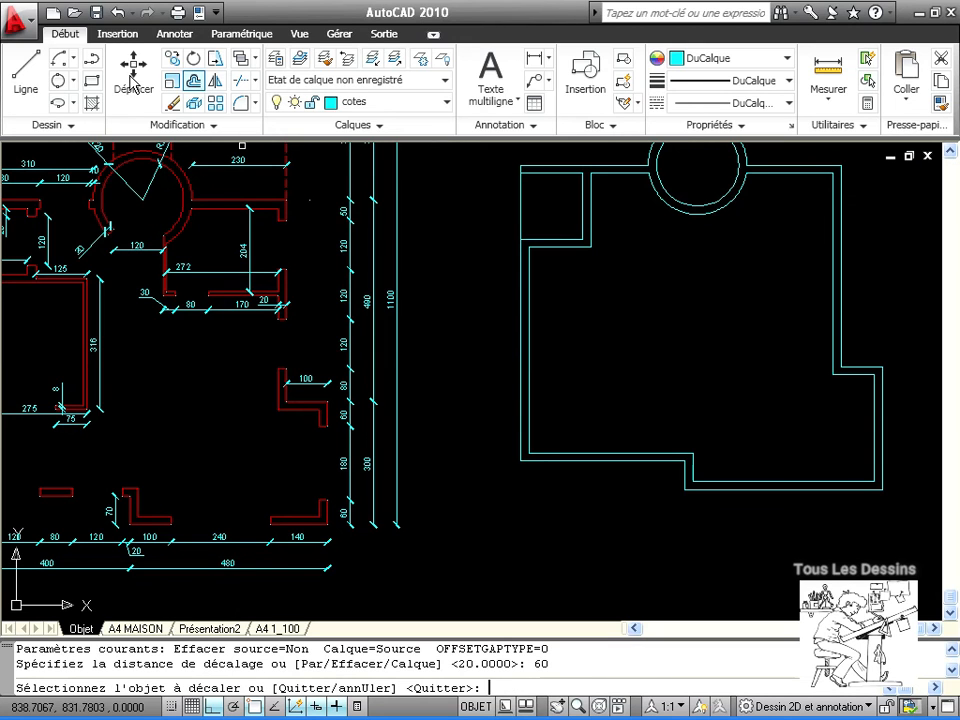
click(571, 462)
click(570, 412)
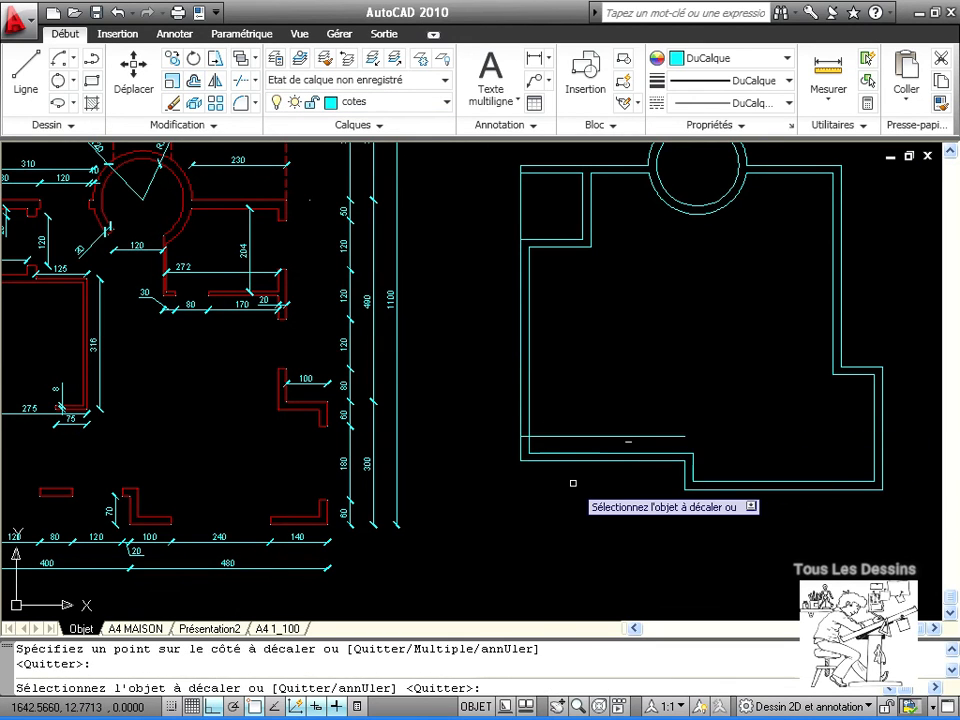
key(Return)
- Offset the new 60 guide line 120 upward to mark the first opening in the left wall
key(Return)
text(1)
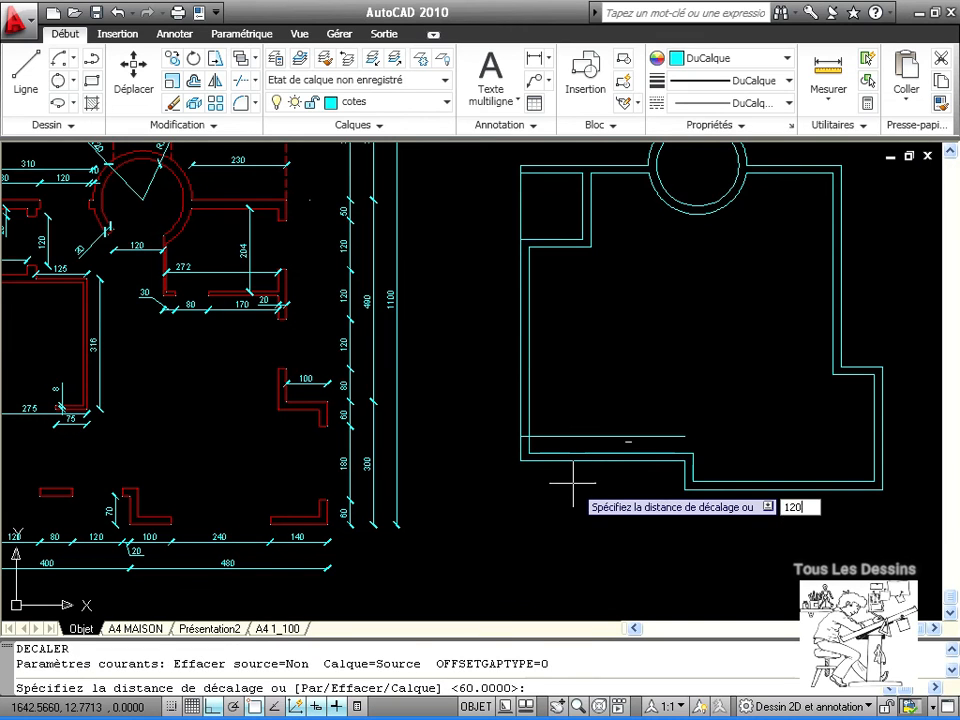
text(20)
key(Return)
click(563, 436)
click(577, 392)
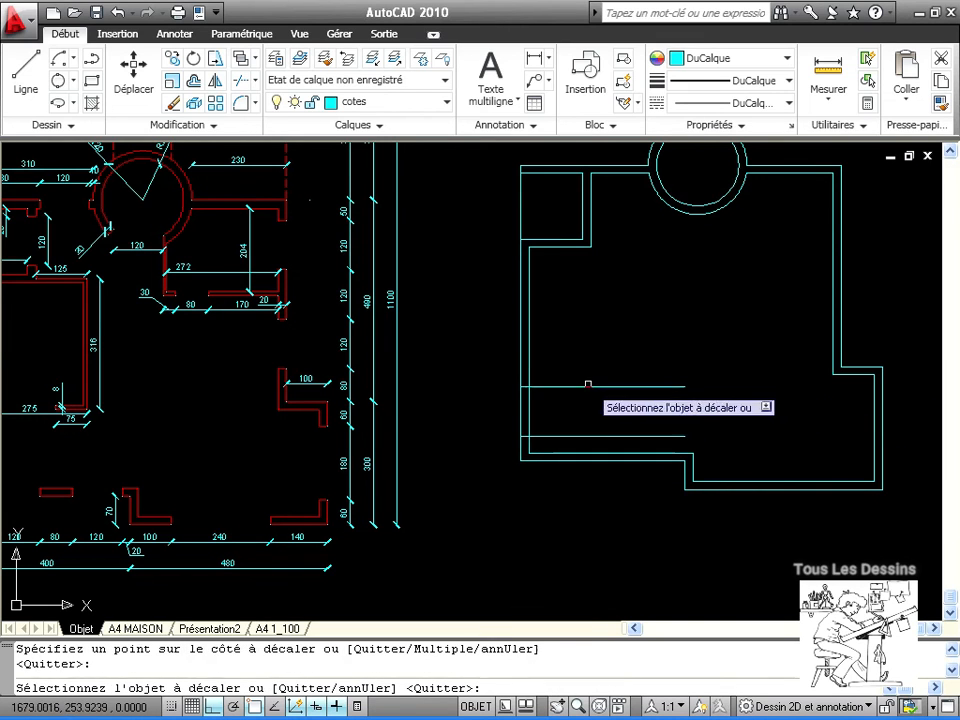
key(Return)
- Offset the uppermost guide line on the left wall 180 upward
key(Return)
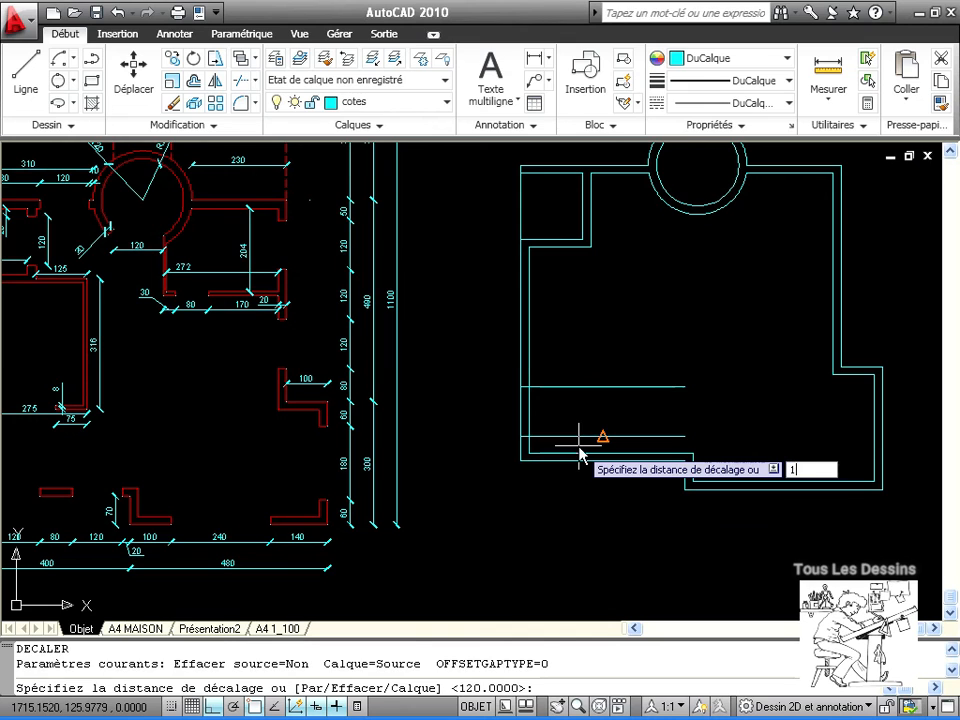
text(180)
key(Return)
click(540, 386)
click(575, 293)
key(Return)
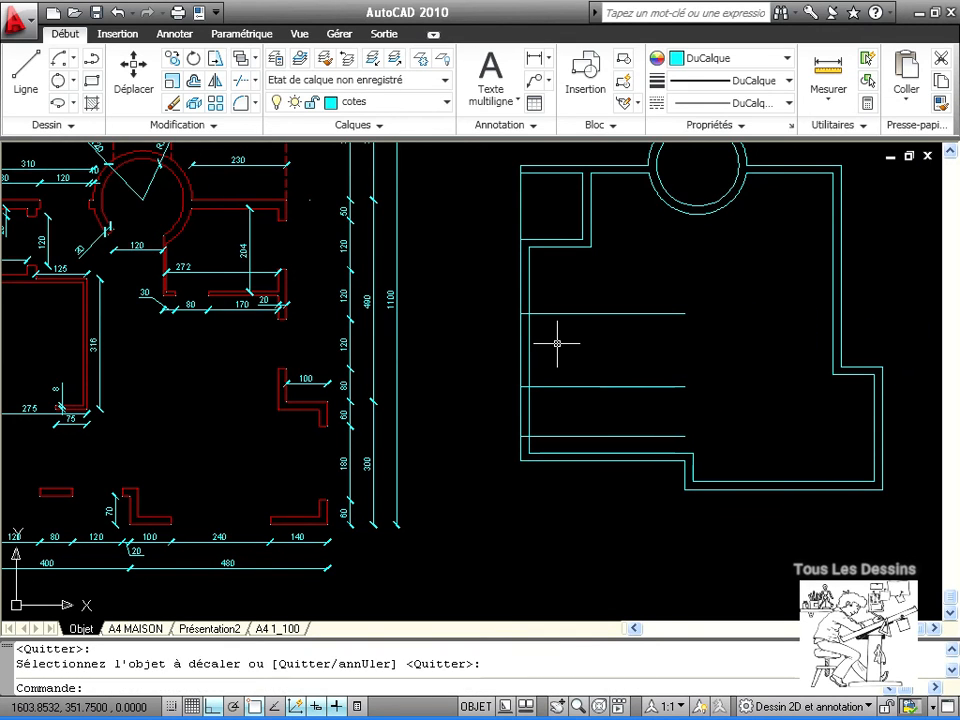
- Offset the uppermost guide line on the left wall 120 upward to mark the second opening
key(Return)
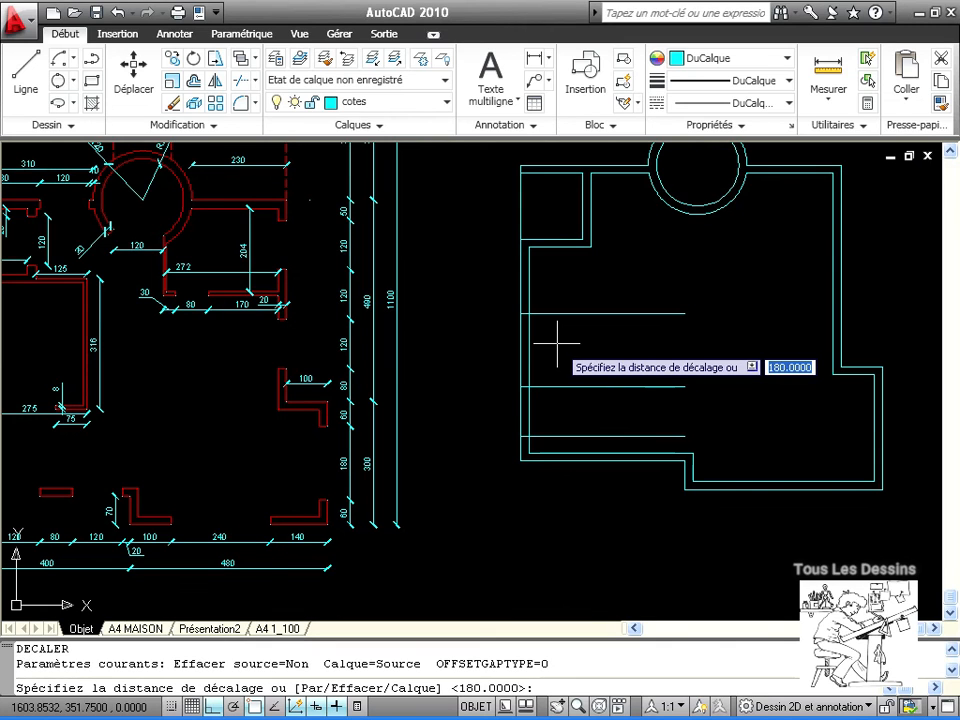
key(Return)
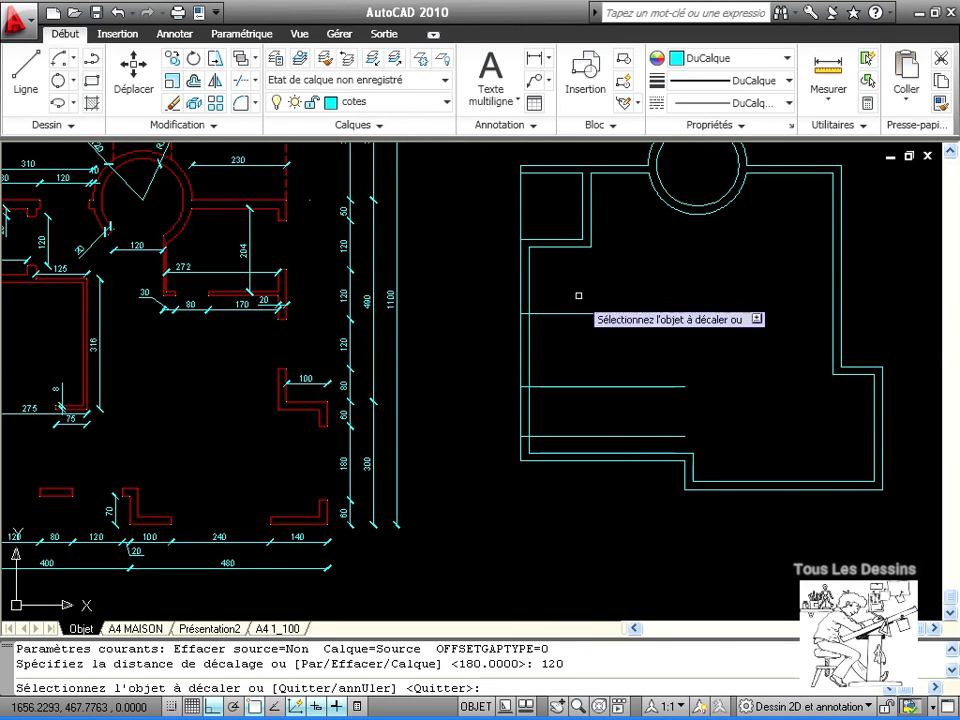
click(582, 316)
click(577, 272)
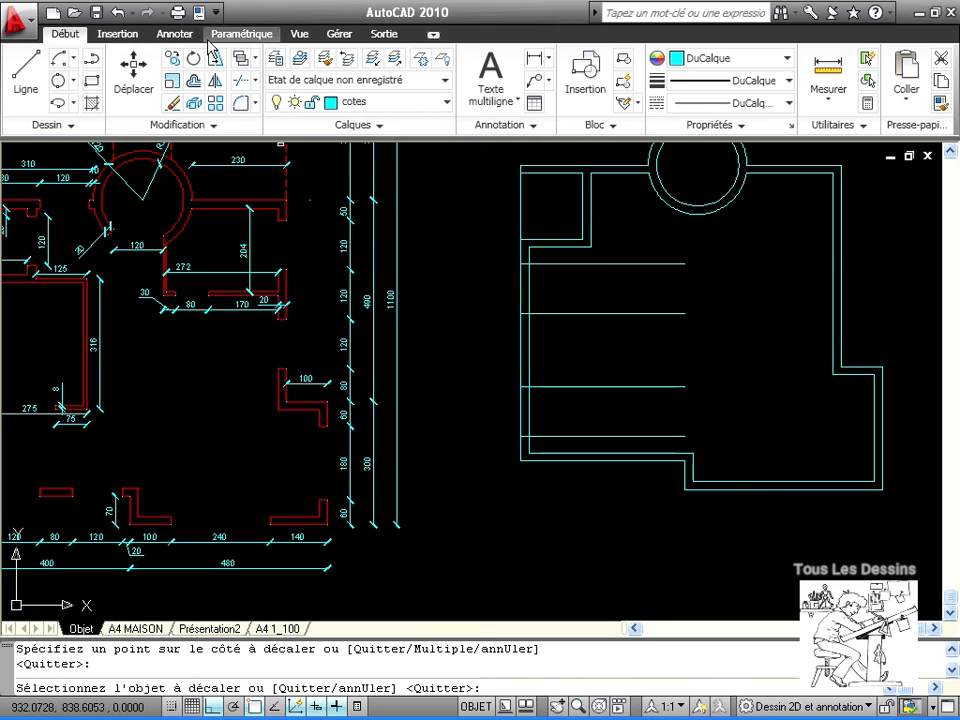
- Trim the guide lines and wall segments between them to cut the two openings in the left wall
click(244, 82)
key(Return)
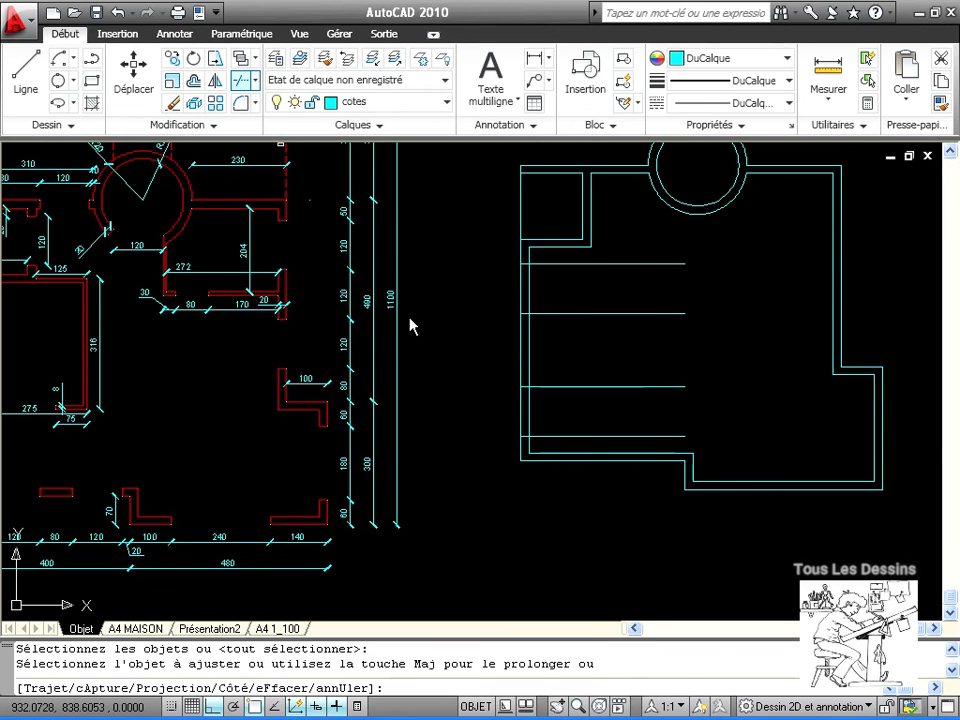
click(592, 443)
click(555, 258)
click(544, 290)
click(482, 279)
click(538, 408)
click(454, 399)
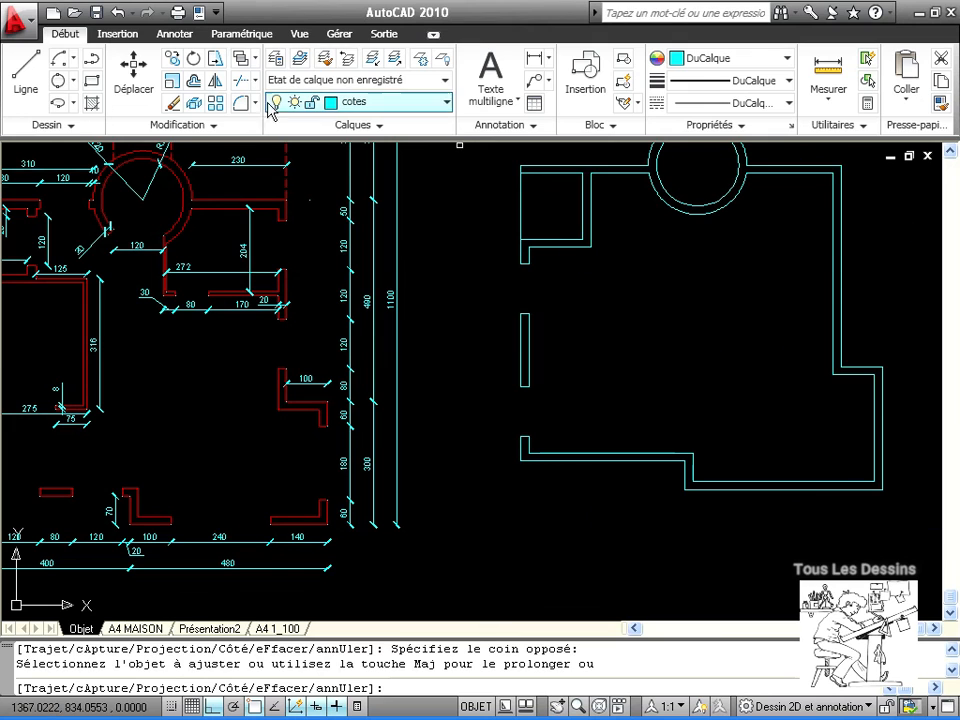
- Offset the short outer line at the plan's lower-left corner 60 to the right across the bottom wall
click(194, 83)
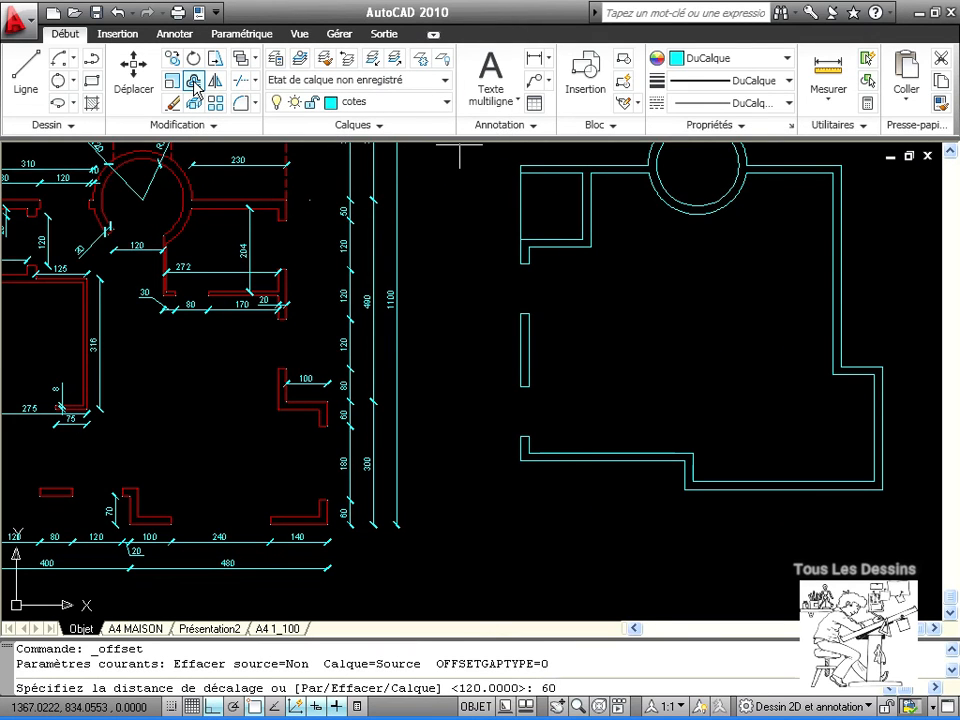
key(Return)
click(521, 450)
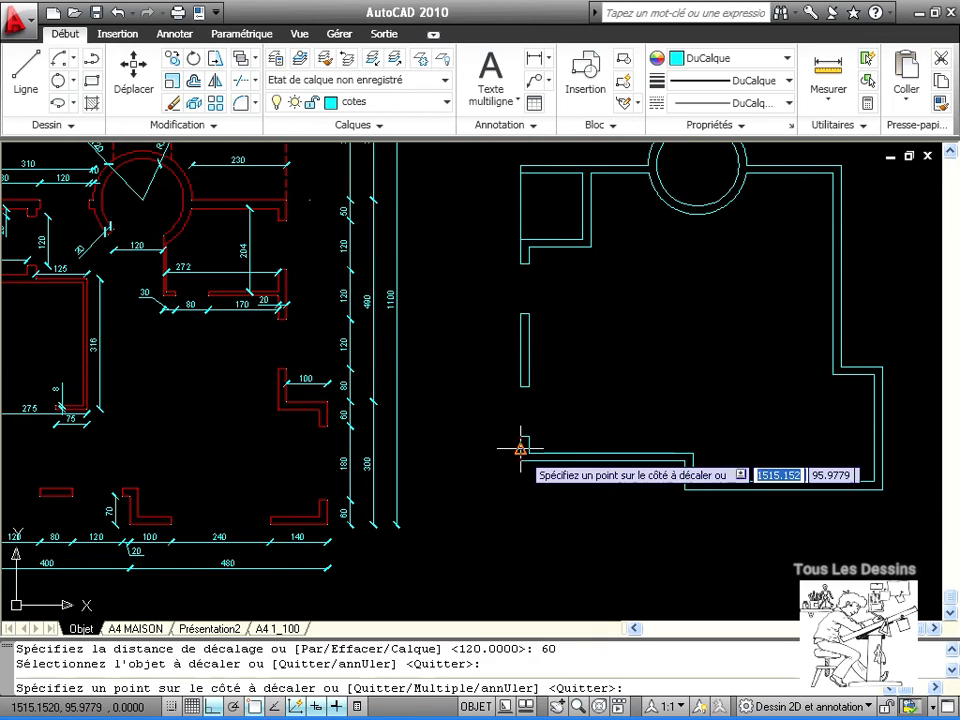
click(629, 427)
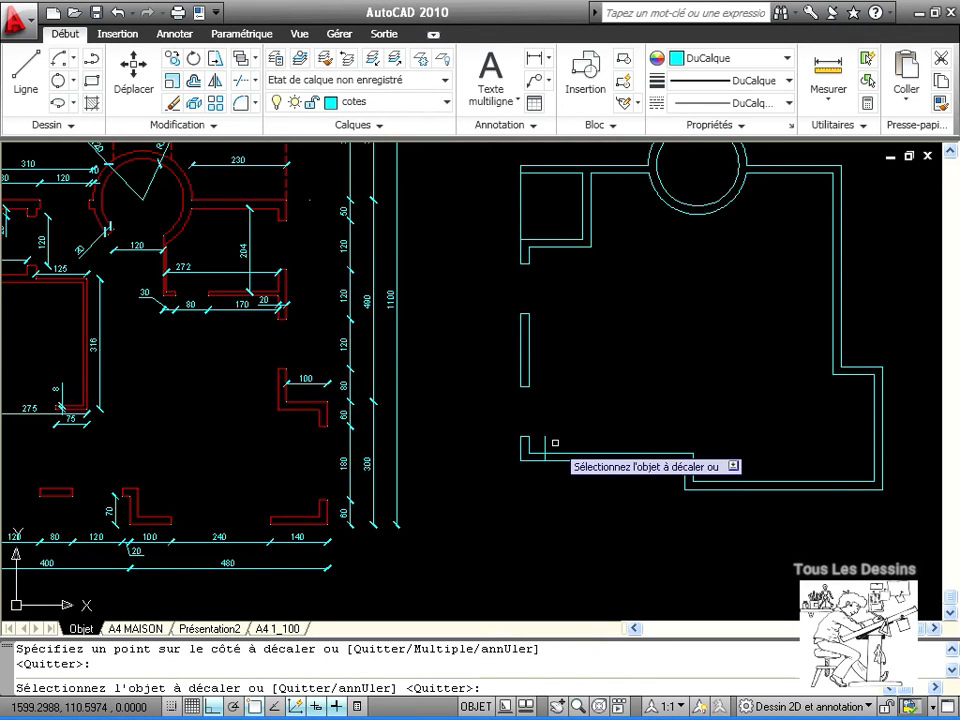
- Offset the new vertical guide line 120 to the right to mark the opening in the lower-left bottom wall
key(Return)
key(Return)
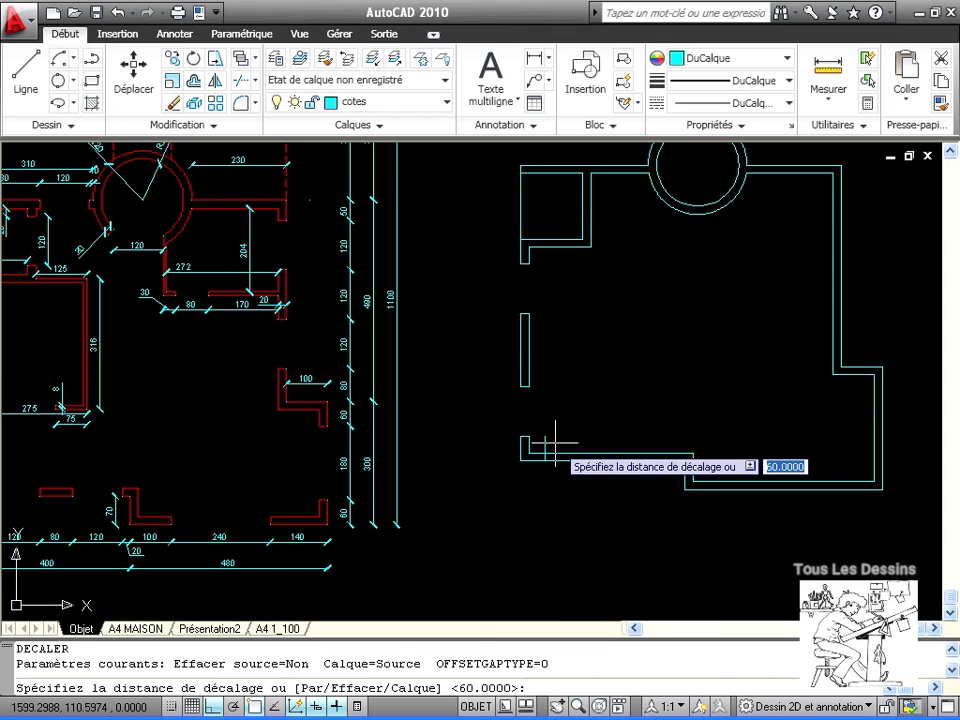
text(120)
key(Return)
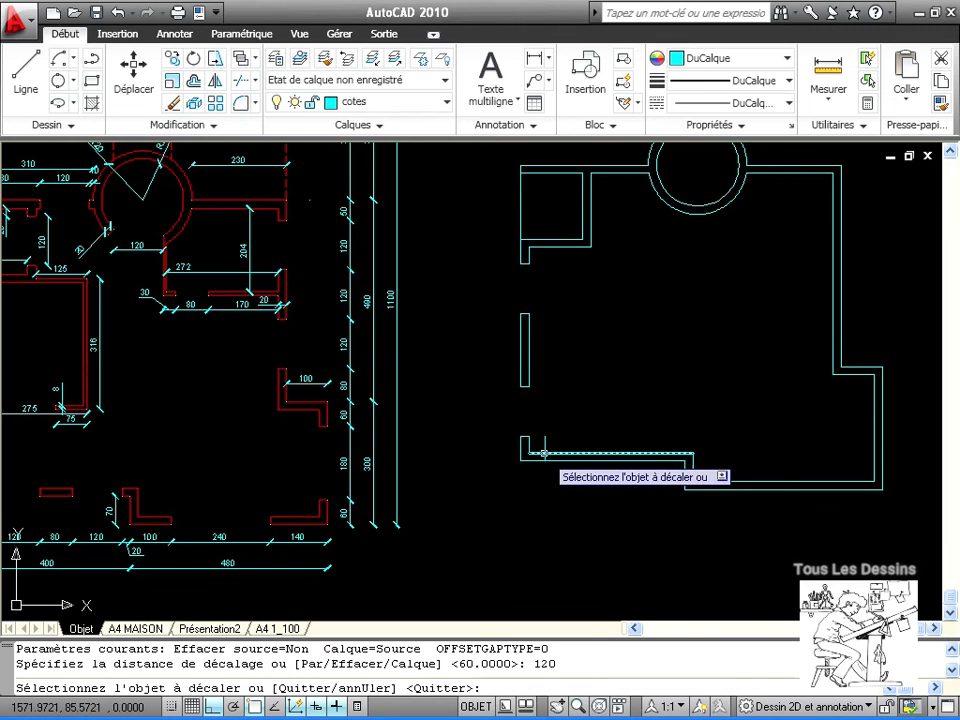
click(545, 447)
click(668, 440)
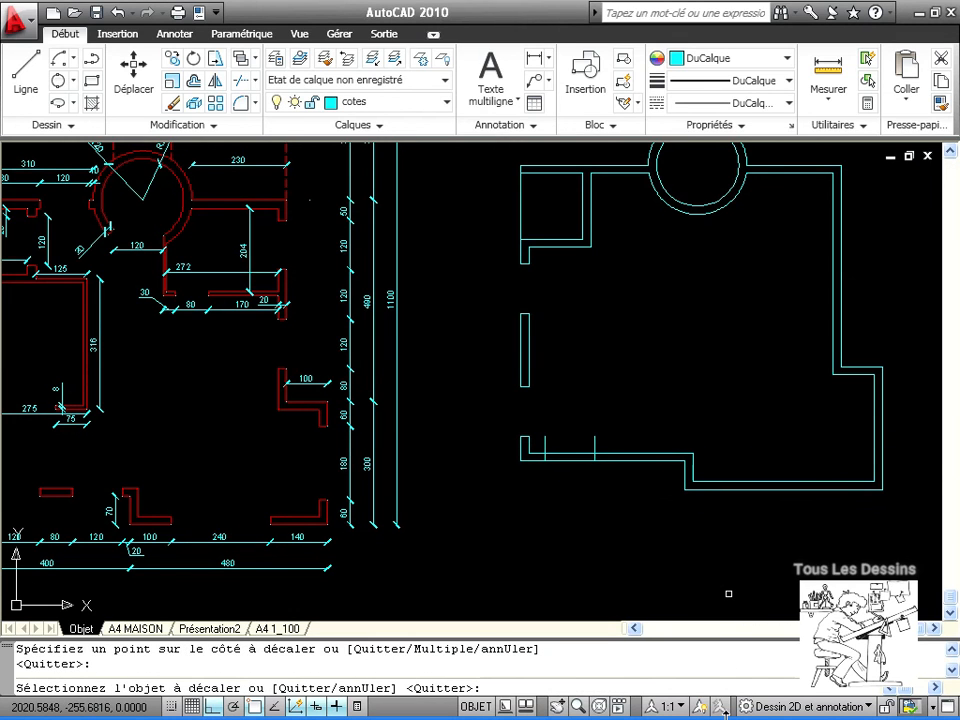
- Trim the two vertical guide lines and the wall segments between them to cut the bottom wall opening
click(241, 82)
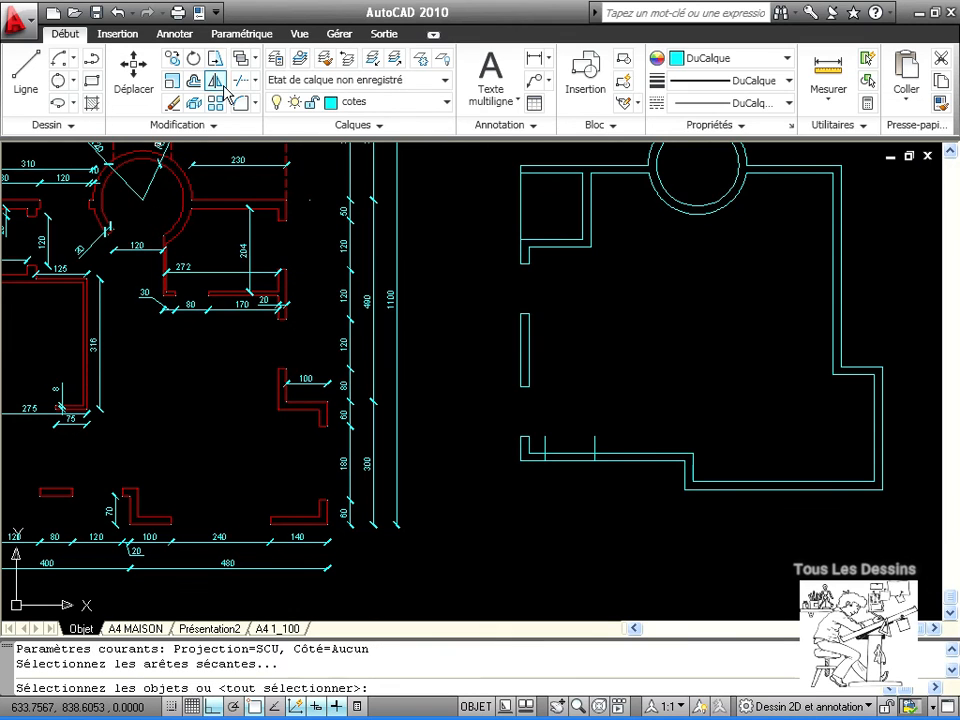
key(Return)
click(625, 447)
click(527, 413)
click(582, 478)
click(574, 440)
key(Escape)
key(Escape)
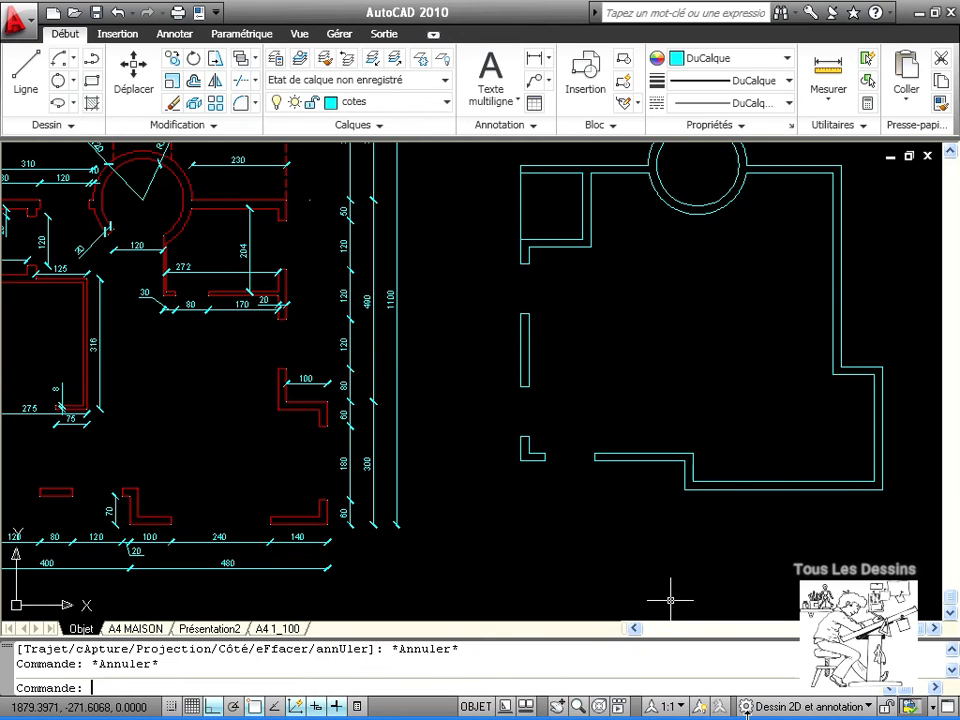